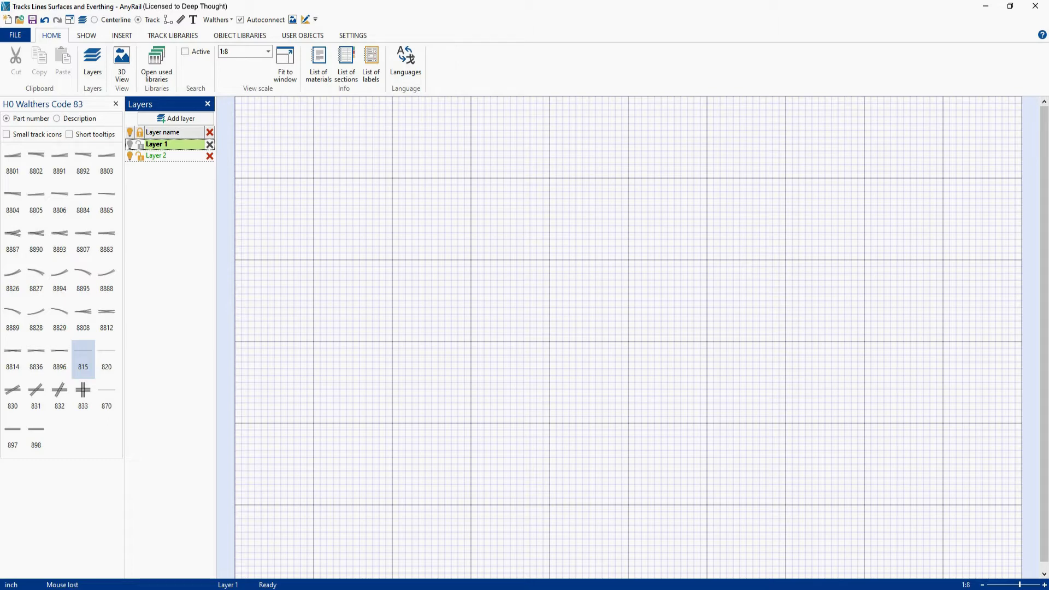
Place an 815 flex track from the H0 Walthers Code 83 library horizontally, centred at about x 58 1/4, y 12 inches
{"action": "left_click", "coordinate": [85, 354]}
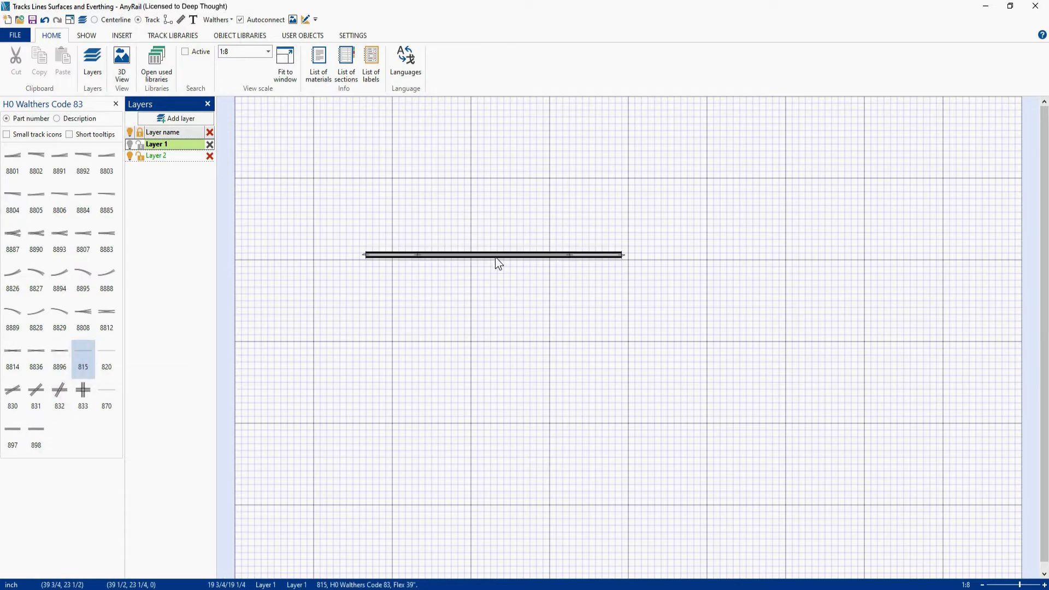
{"action": "left_click", "coordinate": [604, 232]}
{"action": "left_click_drag", "start_coordinate": [603, 230], "coordinate": [618, 181]}
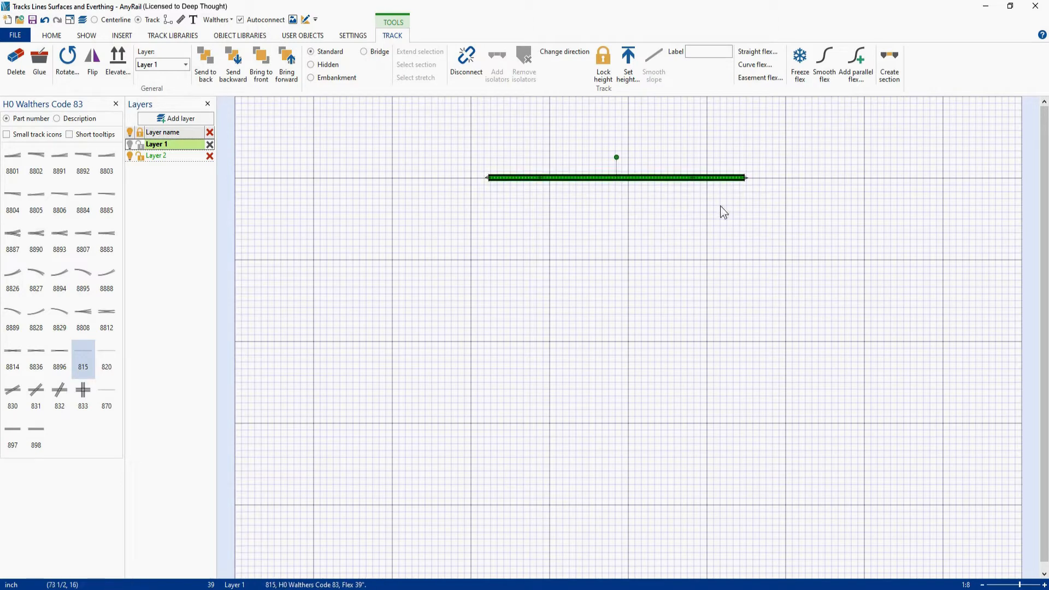
{"action": "left_click", "coordinate": [745, 178]}
{"action": "mouse_move", "coordinate": [746, 178]}
{"action": "left_mouse_down"}
{"action": "mouse_move", "coordinate": [806, 179]}
{"action": "mouse_move", "coordinate": [746, 178]}
{"action": "left_mouse_up"}
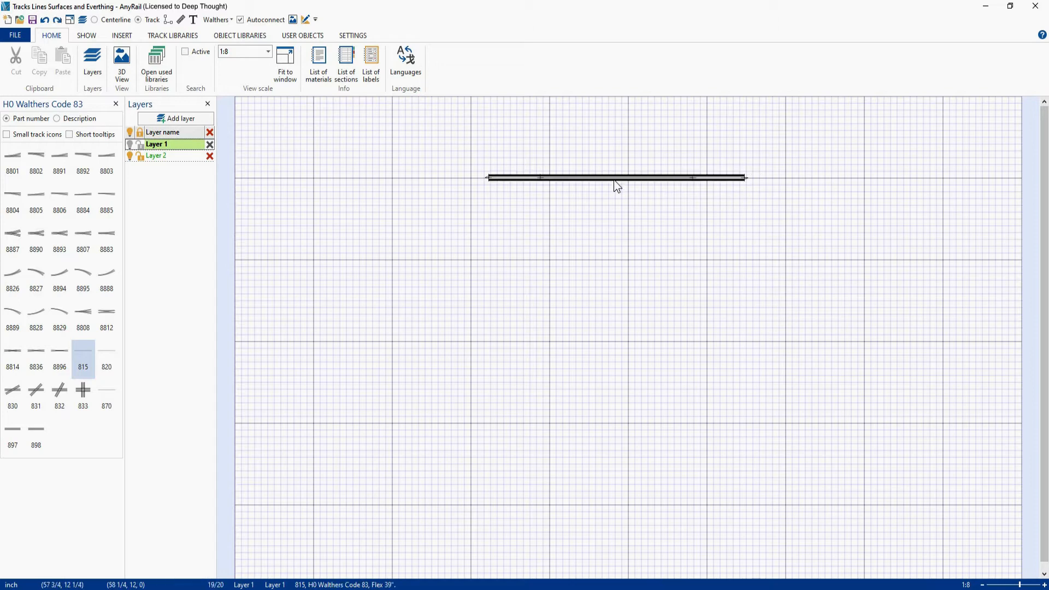
Assign the horizontal flex track to Layer 2
{"action": "left_click", "coordinate": [616, 184]}
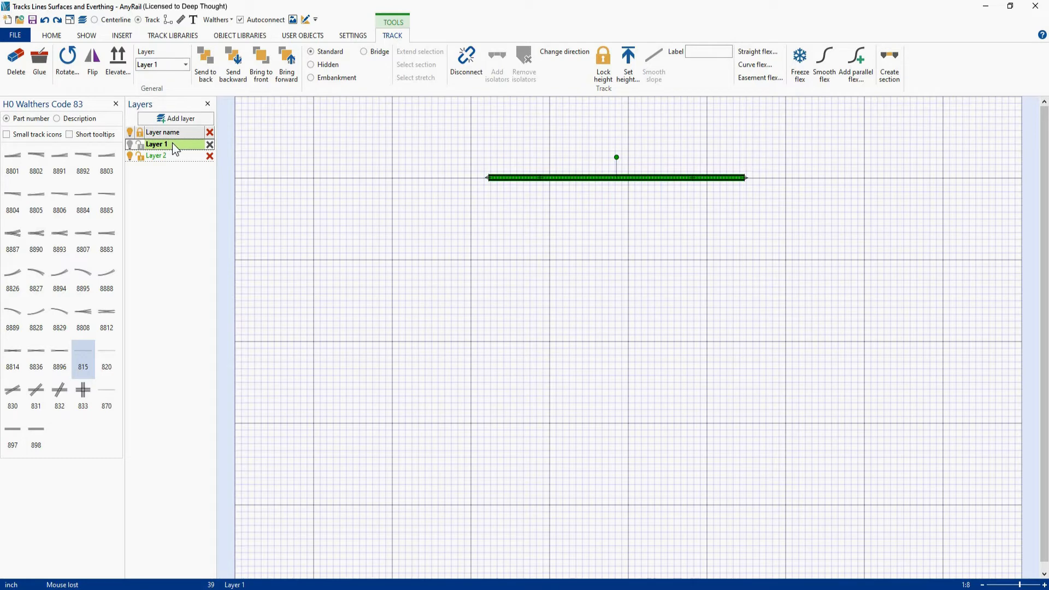
{"action": "left_click", "coordinate": [536, 199]}
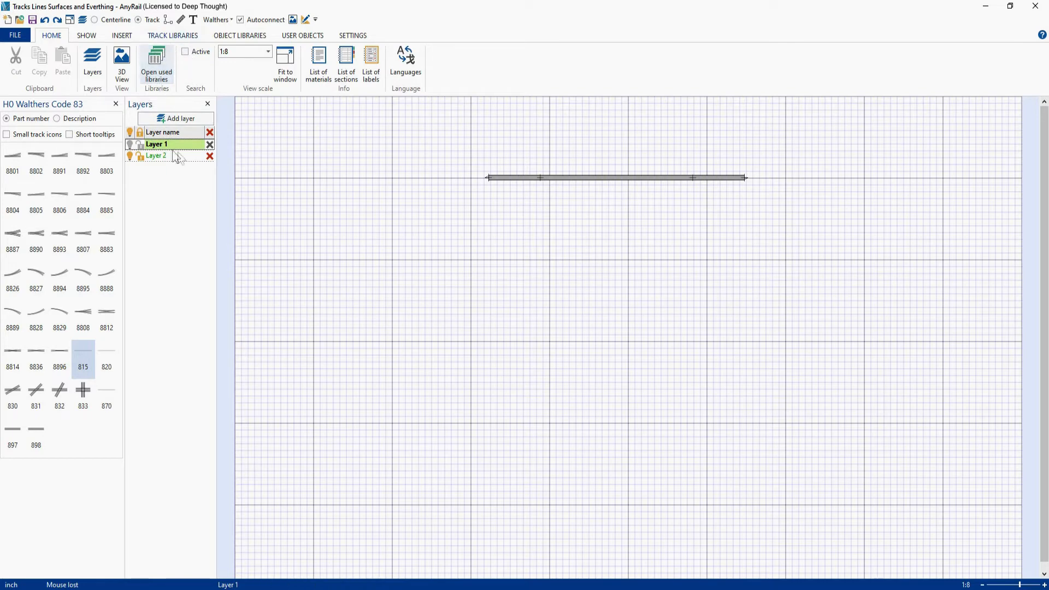
{"action": "left_click", "coordinate": [590, 179]}
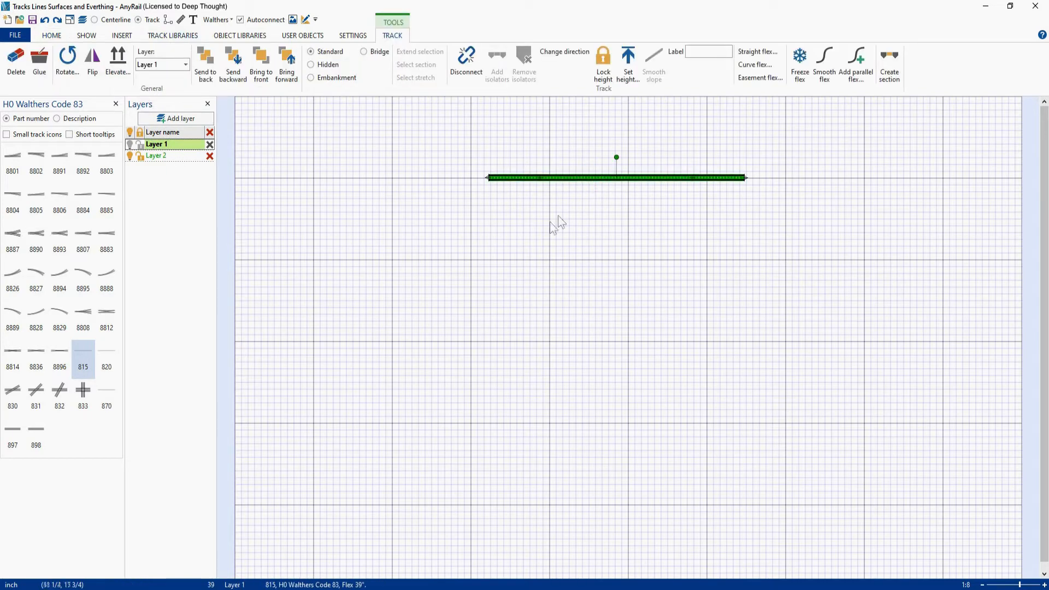
{"action": "left_click", "coordinate": [185, 65]}
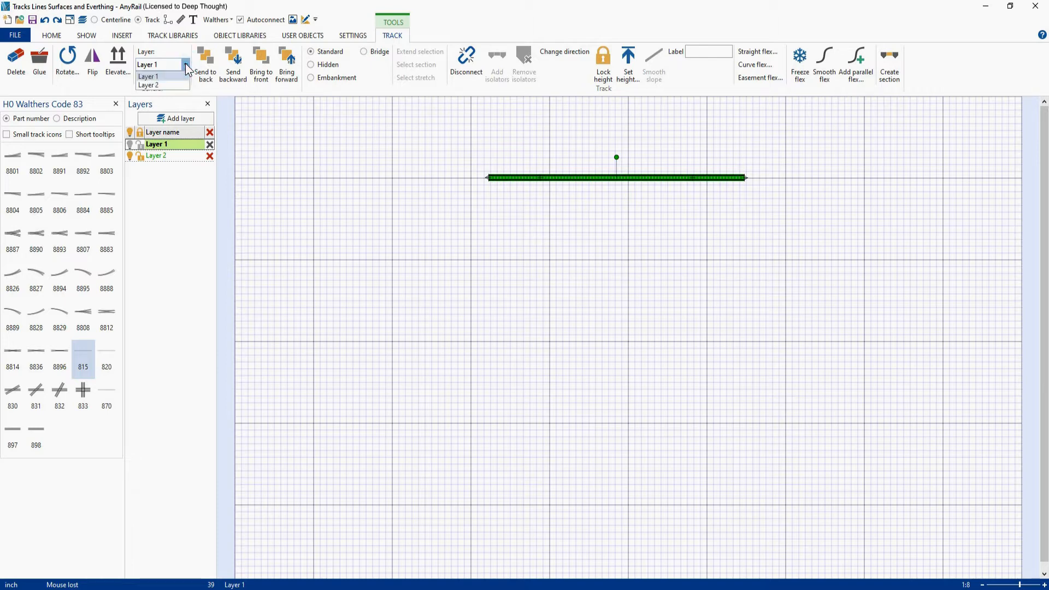
{"action": "left_click", "coordinate": [152, 86]}
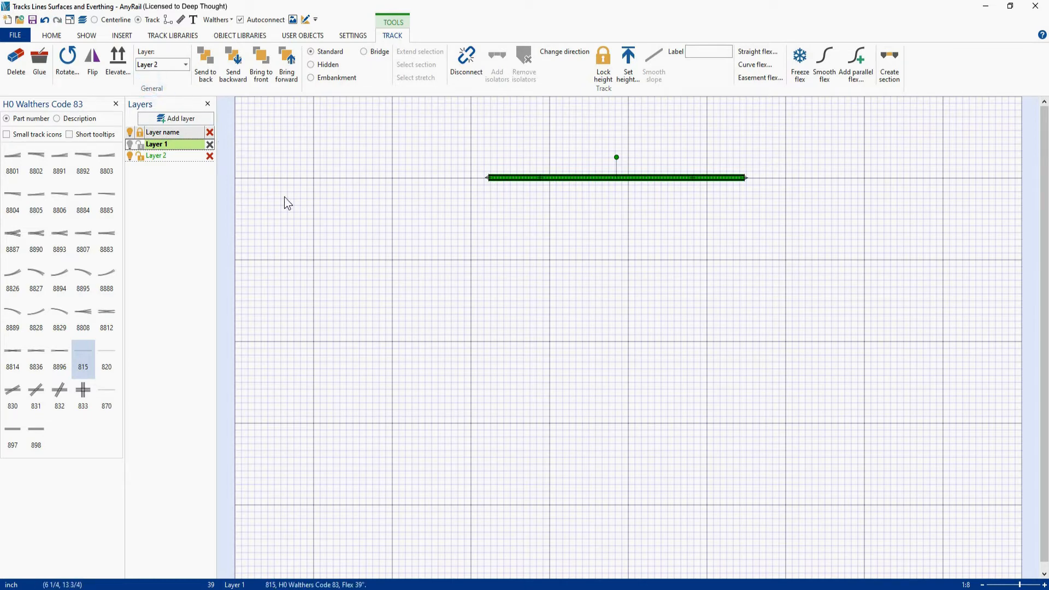
Hide Layer 2 and make it visible again
{"action": "left_click", "coordinate": [130, 156]}
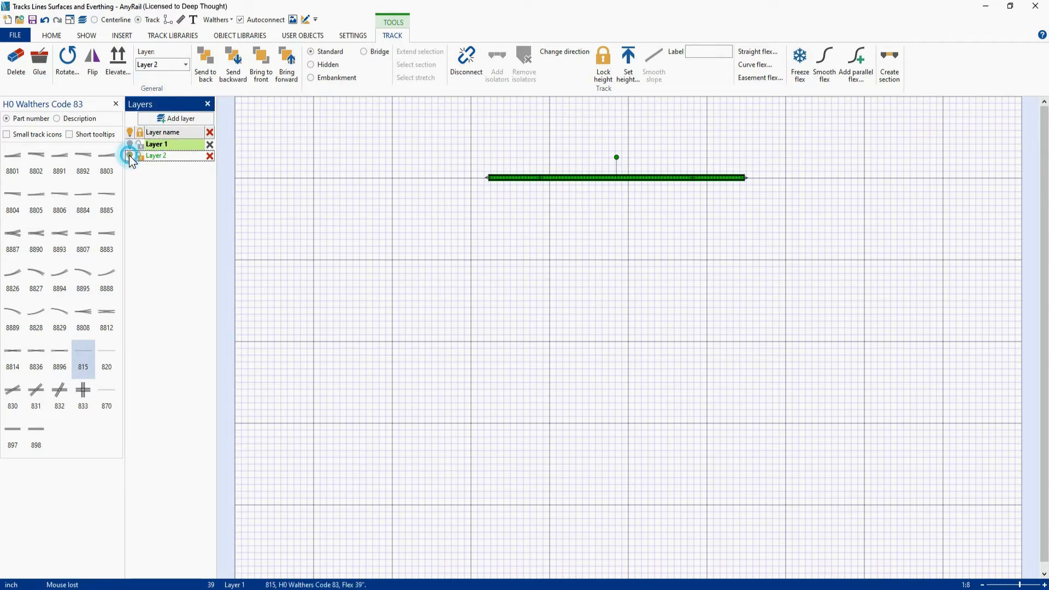
{"action": "left_click", "coordinate": [465, 247]}
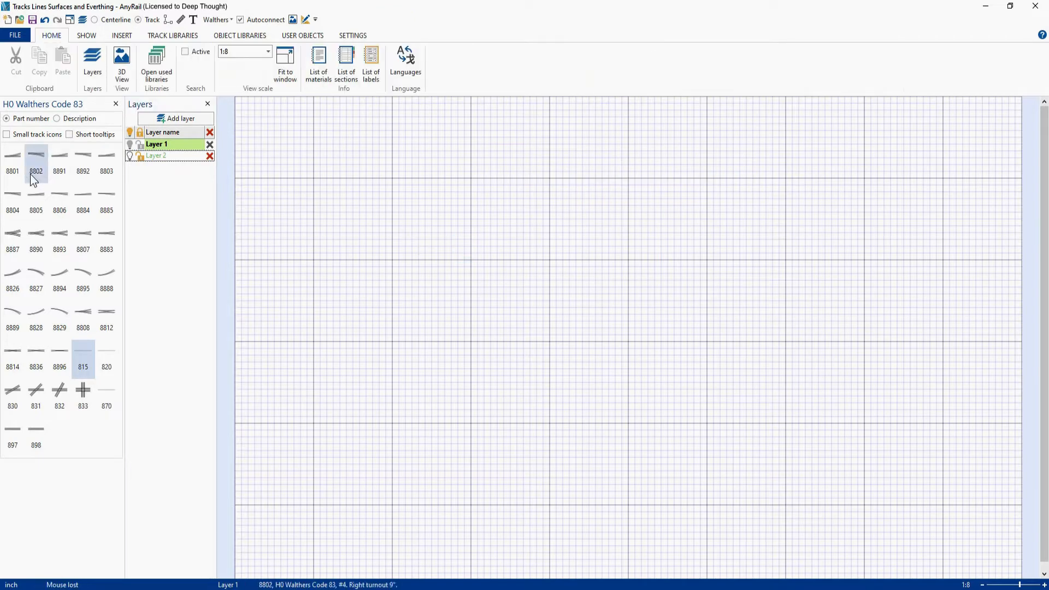
{"action": "left_click", "coordinate": [130, 156]}
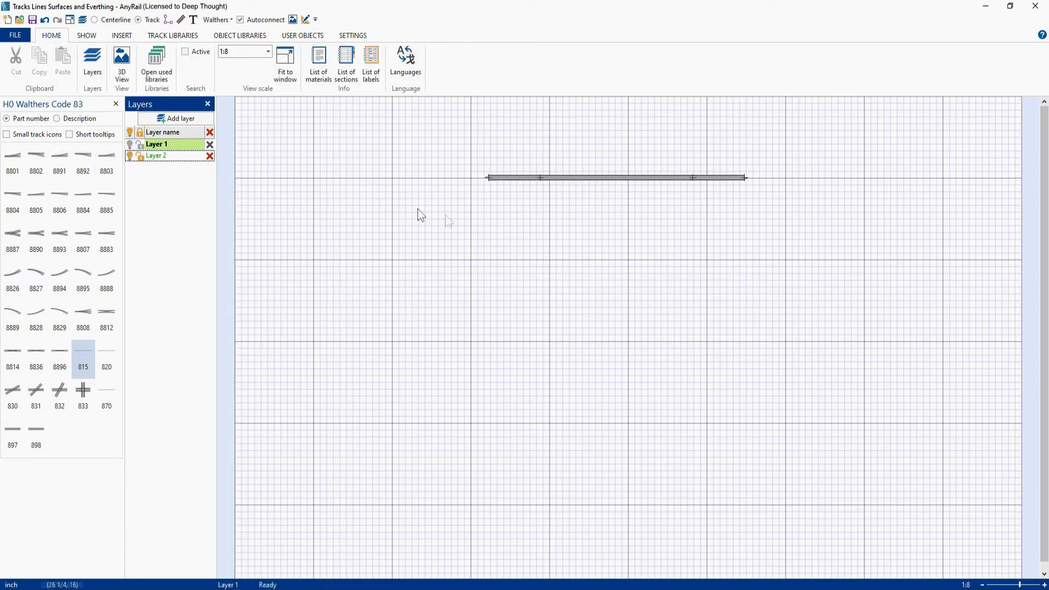
Place a second 815 flex track on Layer 1, angled diagonally across the horizontal track
{"action": "left_click", "coordinate": [565, 179]}
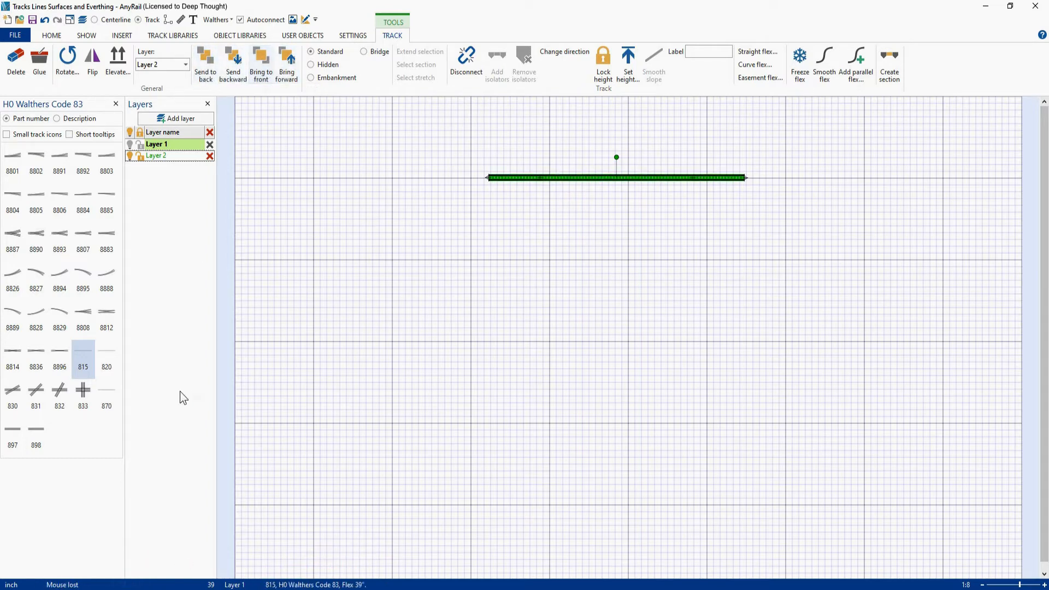
{"action": "left_click", "coordinate": [83, 357]}
{"action": "left_click", "coordinate": [503, 261]}
{"action": "left_click_drag", "start_coordinate": [497, 244], "coordinate": [588, 188]}
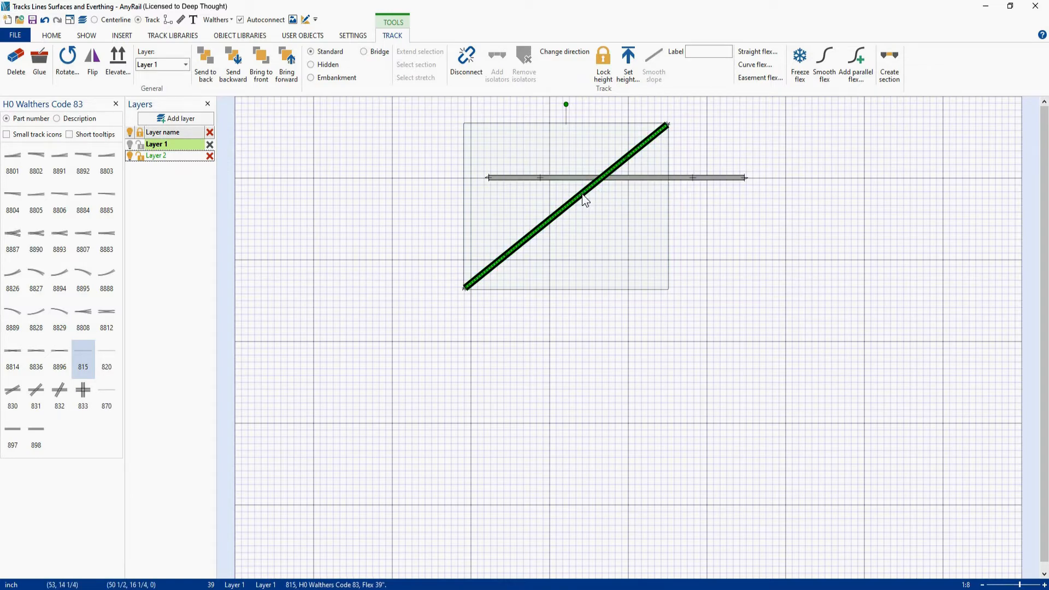
Send the diagonal track backward and bring the horizontal track to the front
{"action": "left_click", "coordinate": [235, 59]}
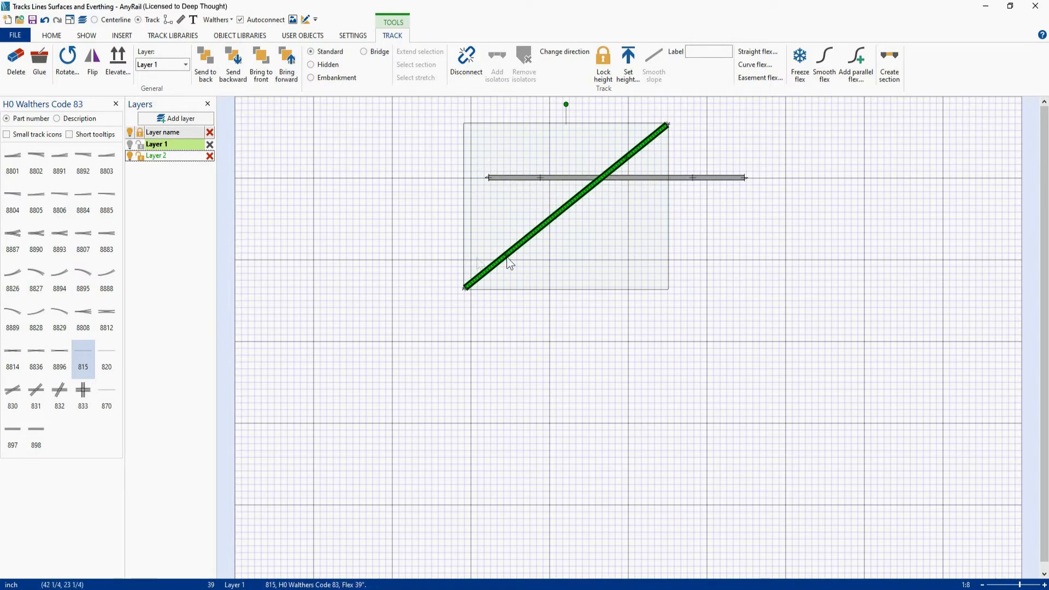
{"action": "left_click", "coordinate": [523, 179]}
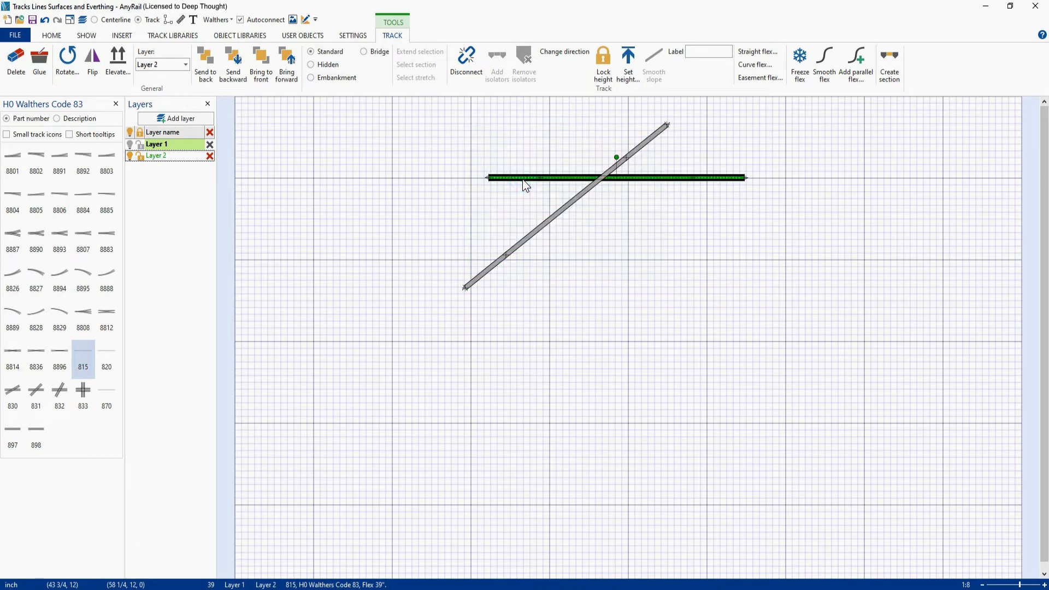
{"action": "left_click", "coordinate": [261, 68]}
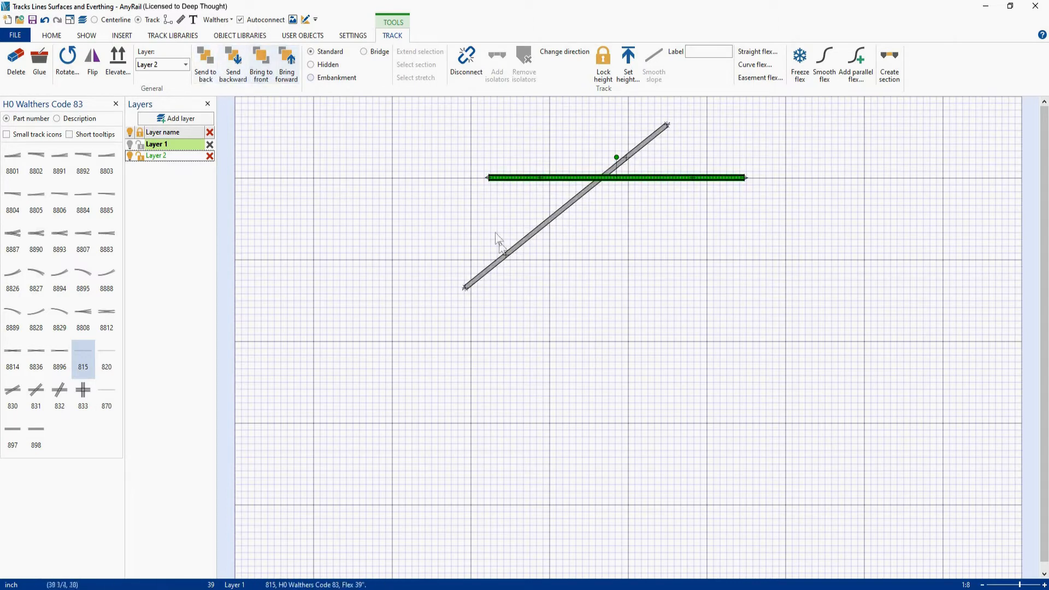
Delete the diagonal flex track
{"action": "left_click", "coordinate": [569, 207]}
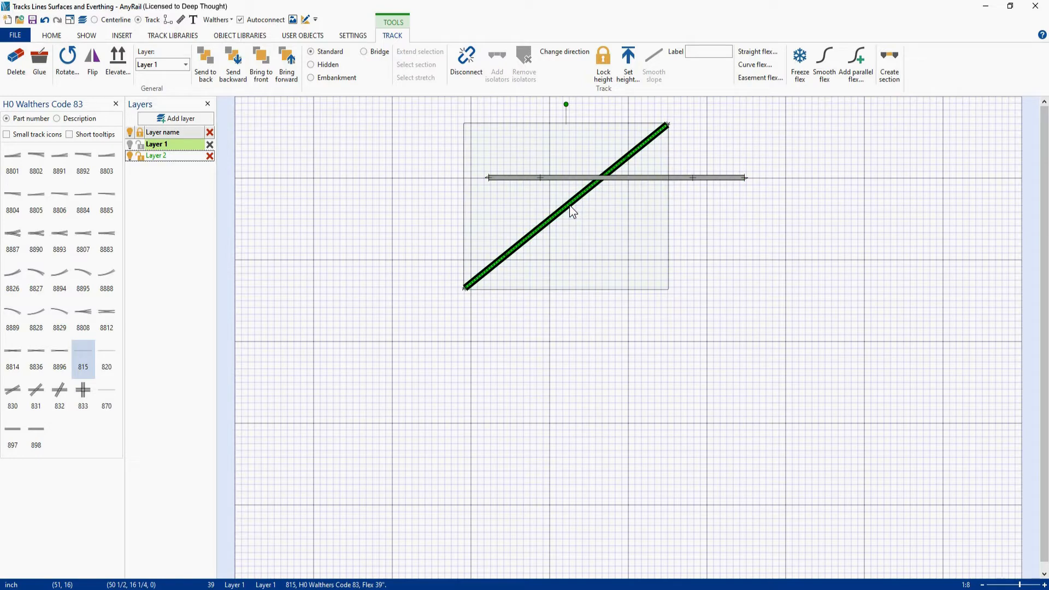
{"action": "key", "text": "Delete"}
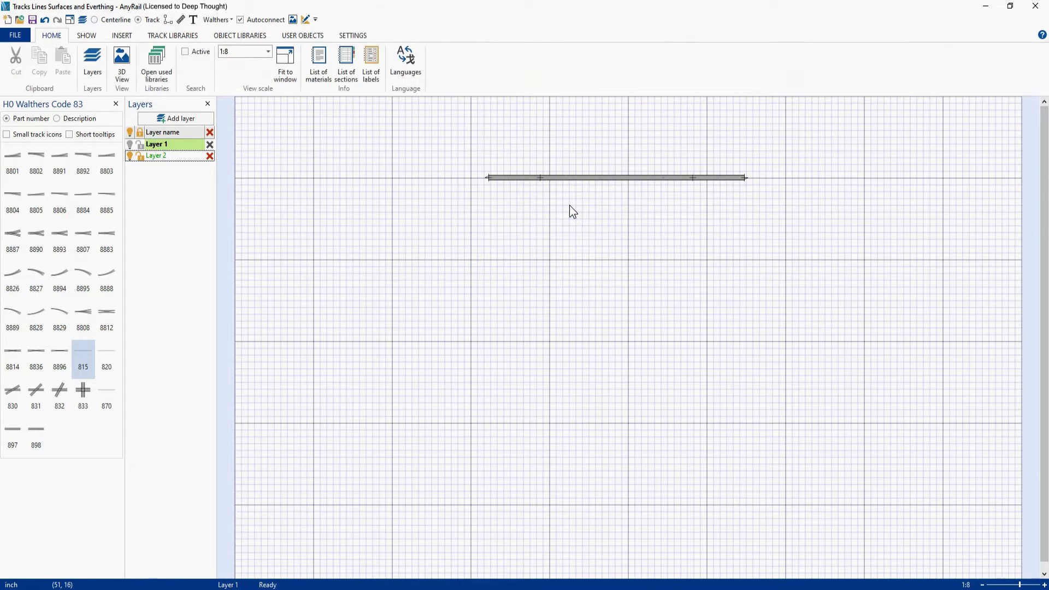
Set the horizontal flex track's type to Hidden and deselect it to show its appearance
{"action": "left_click", "coordinate": [578, 178]}
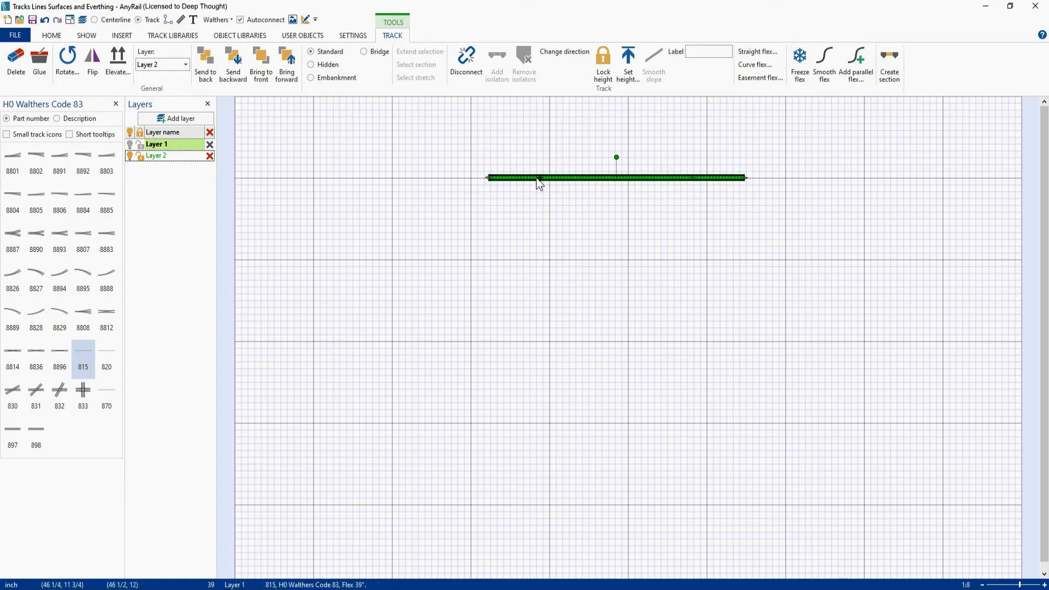
{"action": "left_click", "coordinate": [538, 192]}
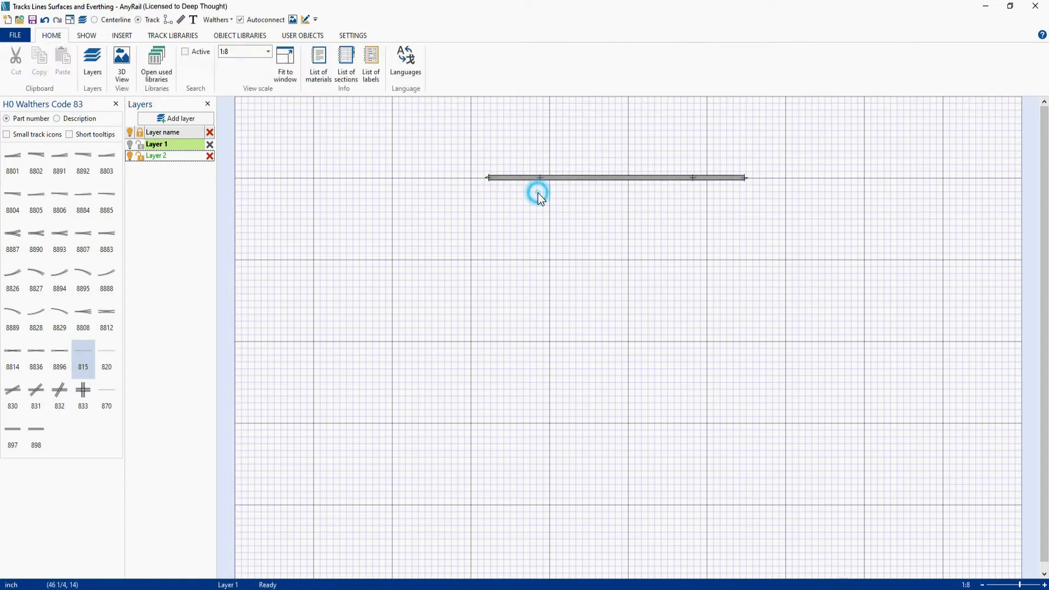
{"action": "left_click", "coordinate": [502, 178]}
{"action": "left_click", "coordinate": [311, 65]}
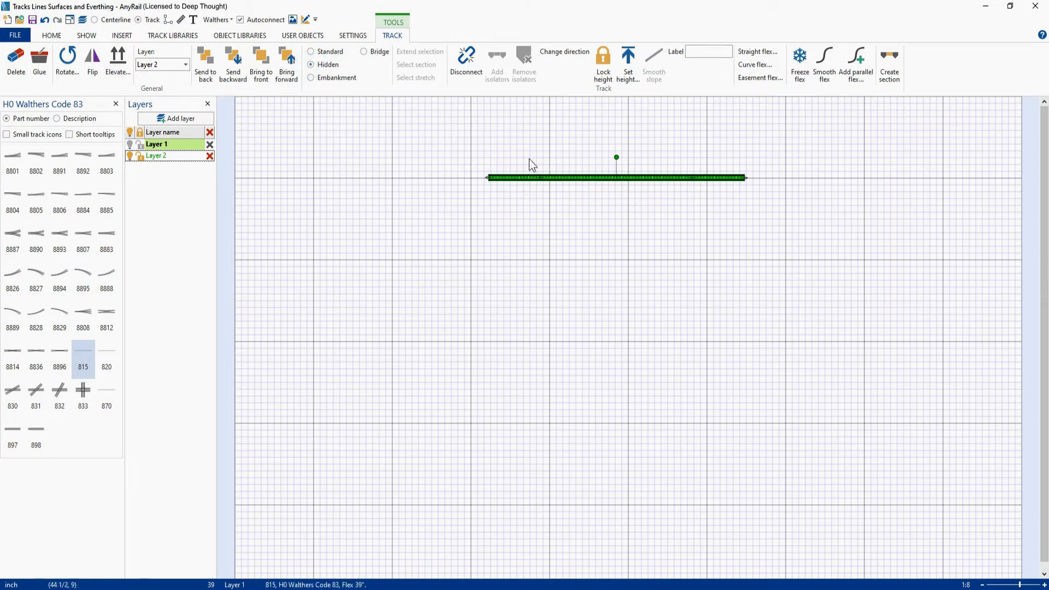
{"action": "left_click", "coordinate": [561, 190]}
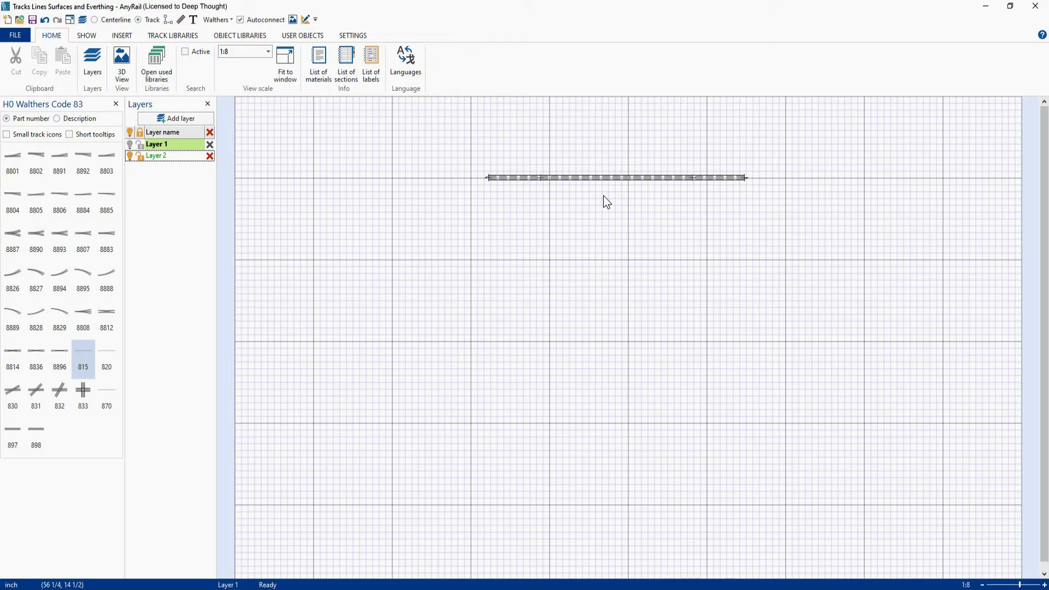
Change the horizontal flex track's type to Embankment
{"action": "left_click", "coordinate": [596, 179]}
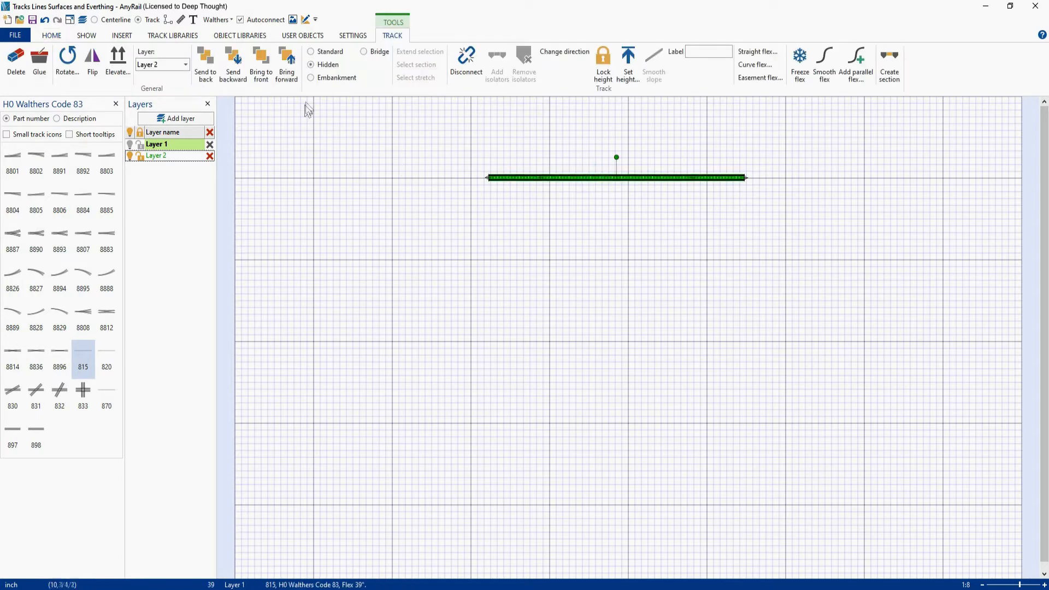
{"action": "left_click", "coordinate": [311, 77]}
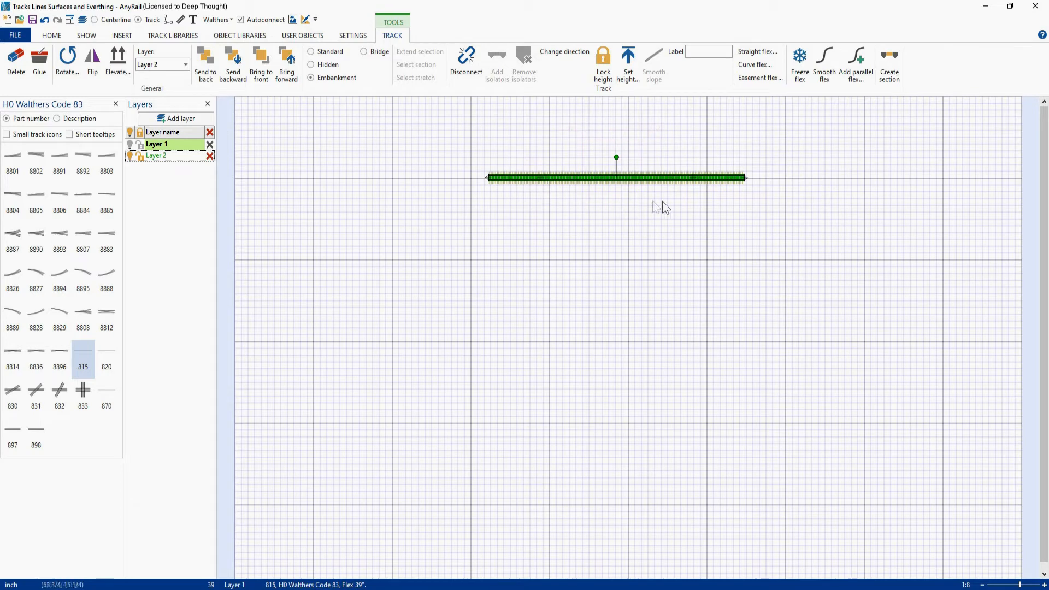
{"action": "left_click", "coordinate": [548, 220]}
Change the horizontal flex track's type to Bridge and deselect it
{"action": "left_click", "coordinate": [508, 180]}
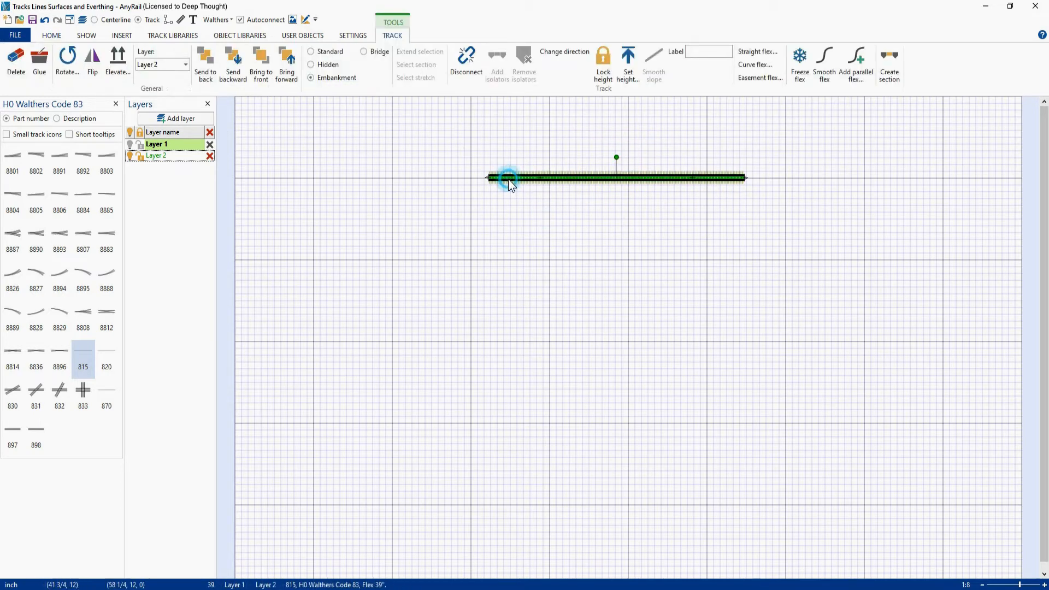
{"action": "left_click", "coordinate": [365, 53]}
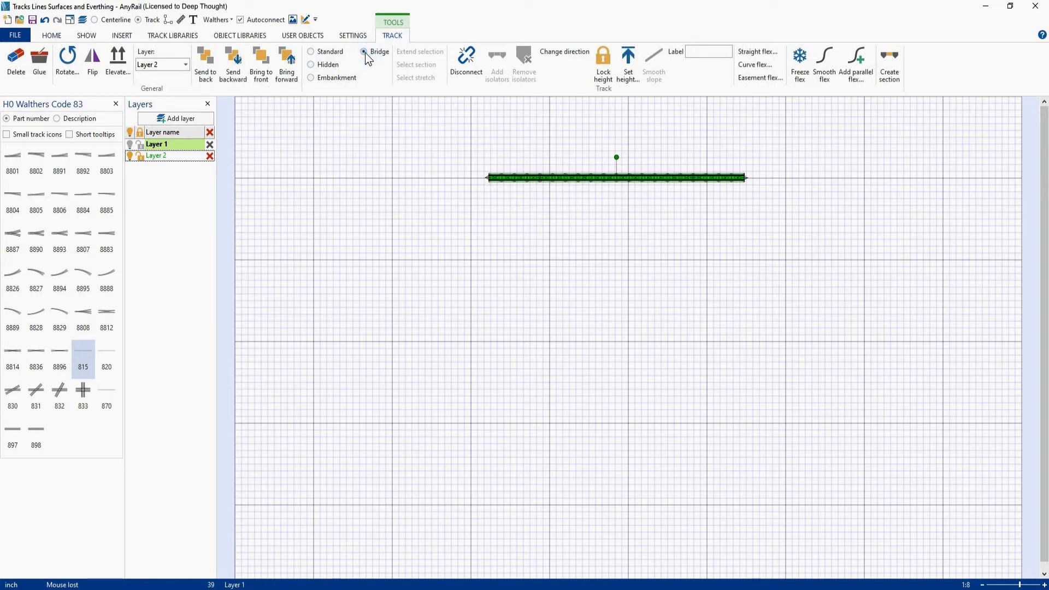
{"action": "left_click", "coordinate": [546, 219]}
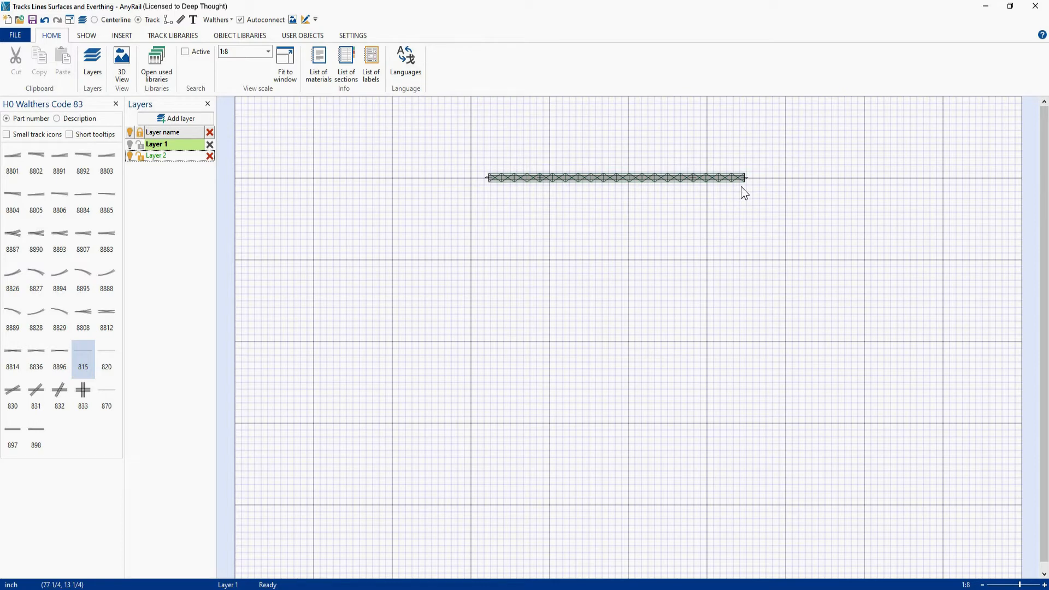
Try moving the bridge track's right endpoint, undo the move, and set the track's type back to Standard
{"action": "left_click_drag", "start_coordinate": [745, 178], "coordinate": [680, 189]}
{"action": "key", "text": "ctrl+z"}
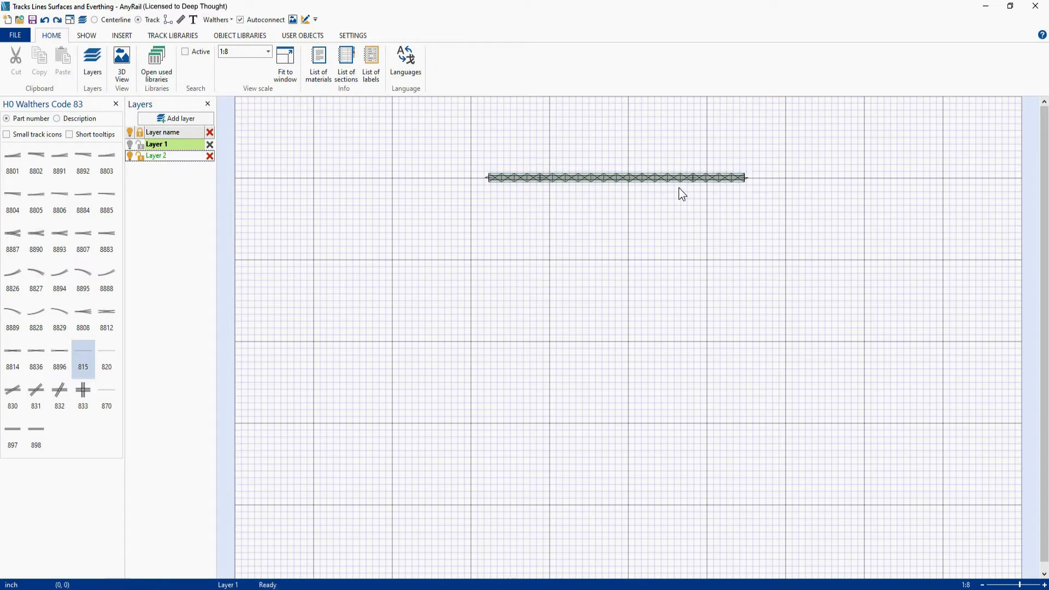
{"action": "left_click", "coordinate": [628, 176]}
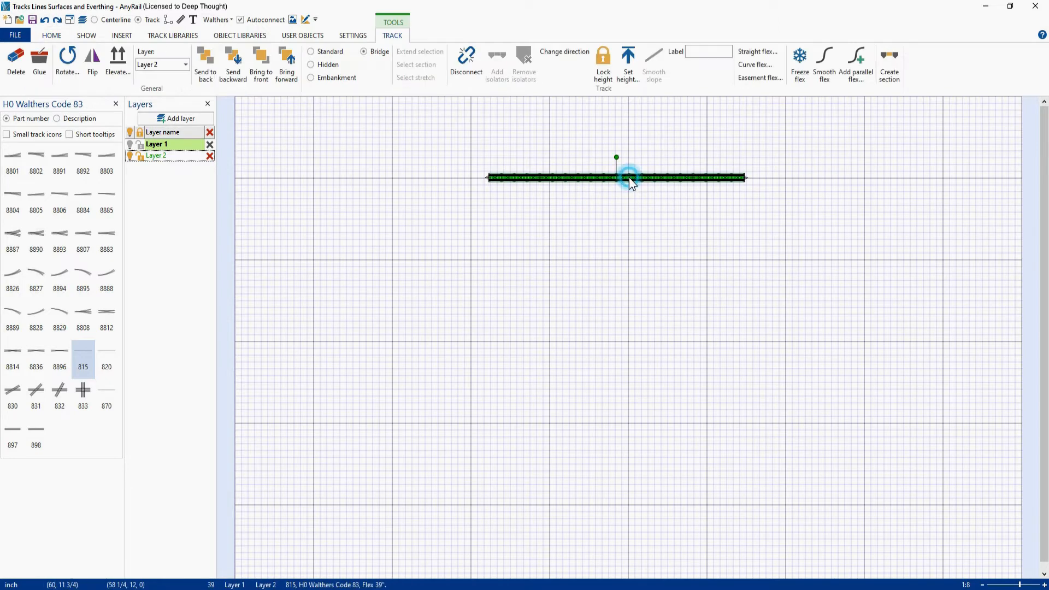
{"action": "left_click", "coordinate": [311, 51]}
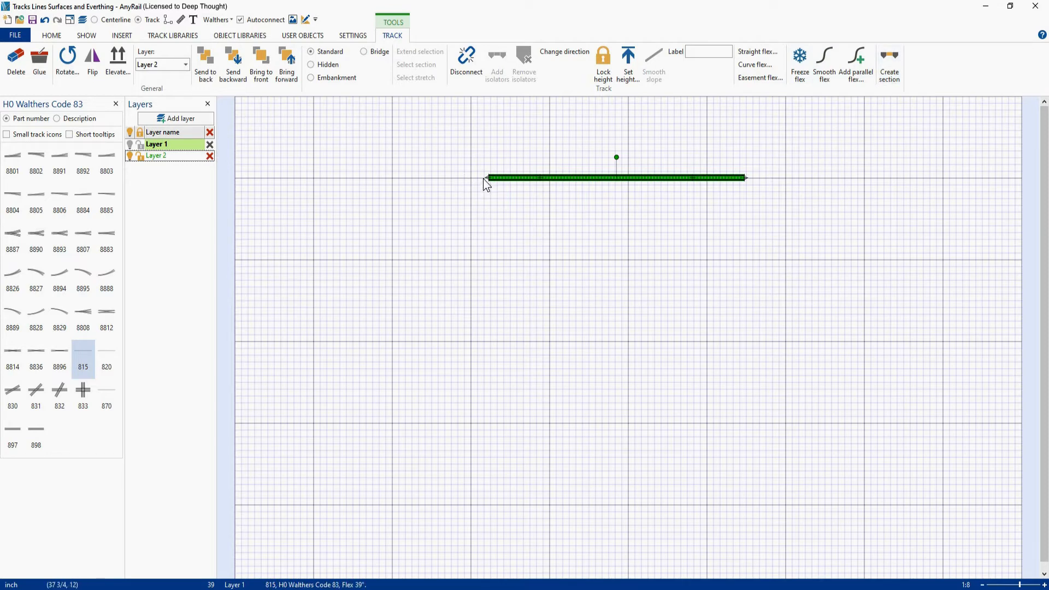
Select the flex track's left endpoint and set its x position to 24, moving only the endpoint
{"action": "scroll", "coordinate": [484, 177], "scroll_direction": "up", "scroll_amount": 3}
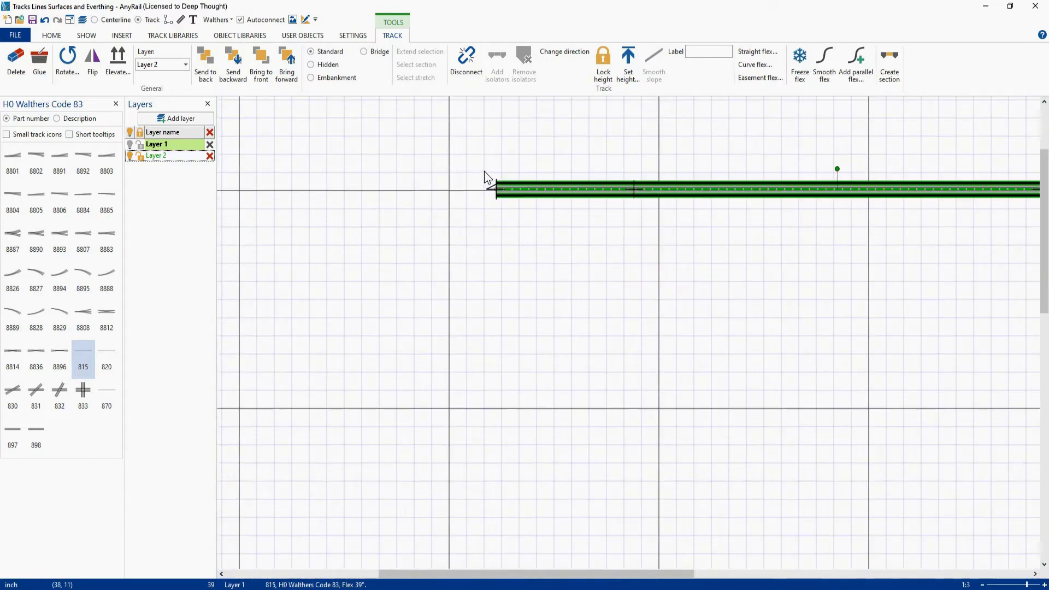
{"action": "left_click", "coordinate": [491, 188]}
{"action": "left_click", "coordinate": [491, 186]}
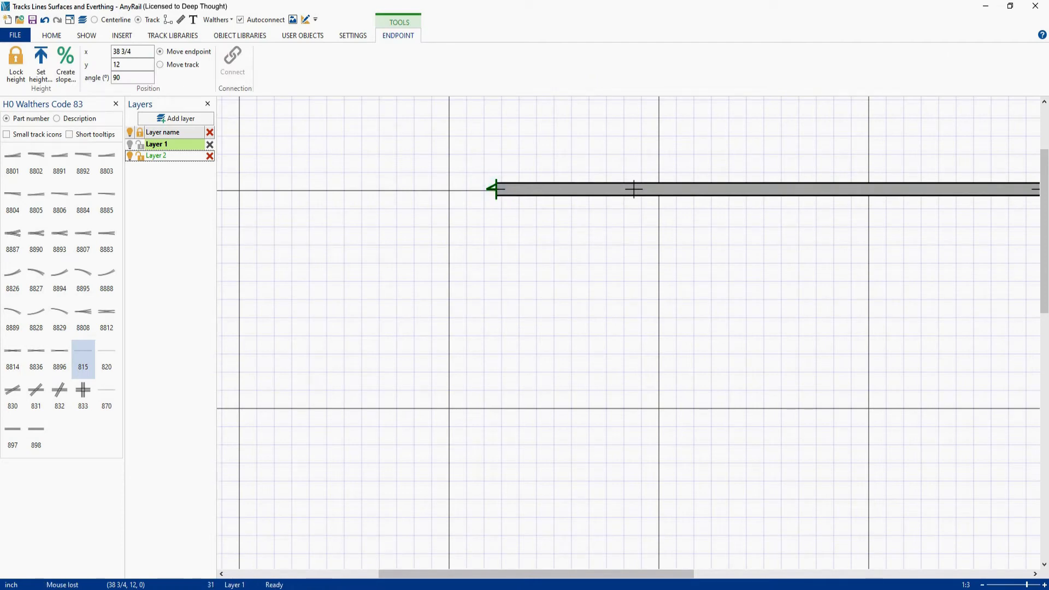
{"action": "left_click", "coordinate": [982, 585]}
{"action": "left_click", "coordinate": [982, 585]}
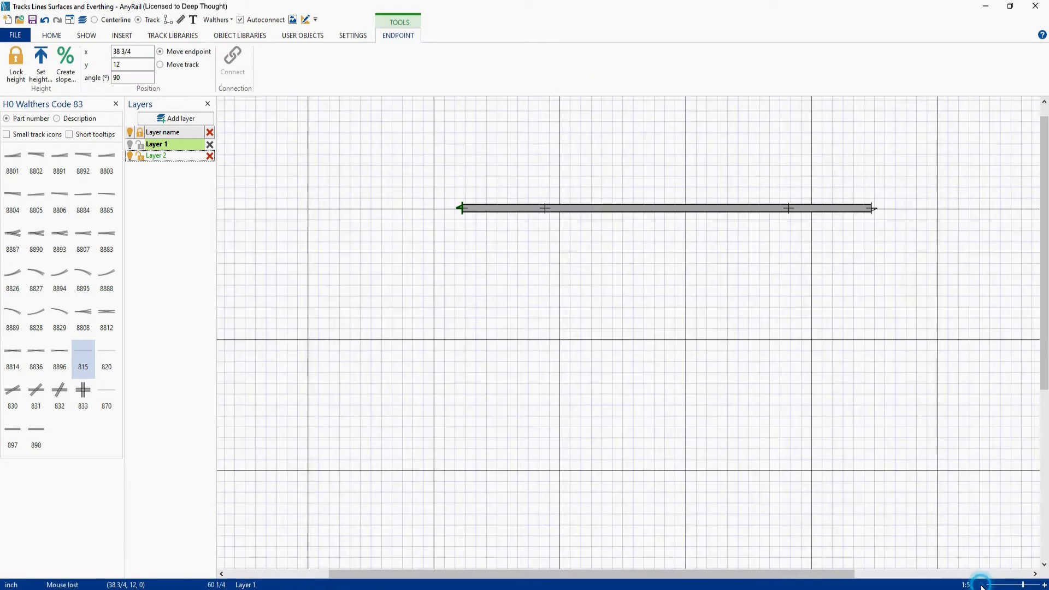
{"action": "left_click", "coordinate": [982, 585]}
{"action": "left_click", "coordinate": [982, 584]}
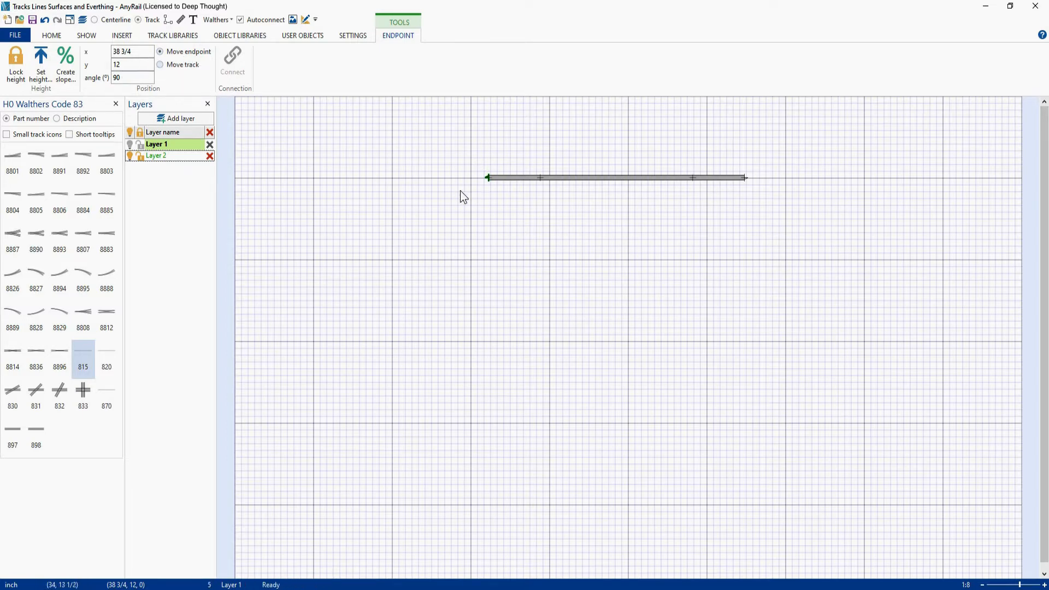
{"action": "left_click", "coordinate": [141, 52]}
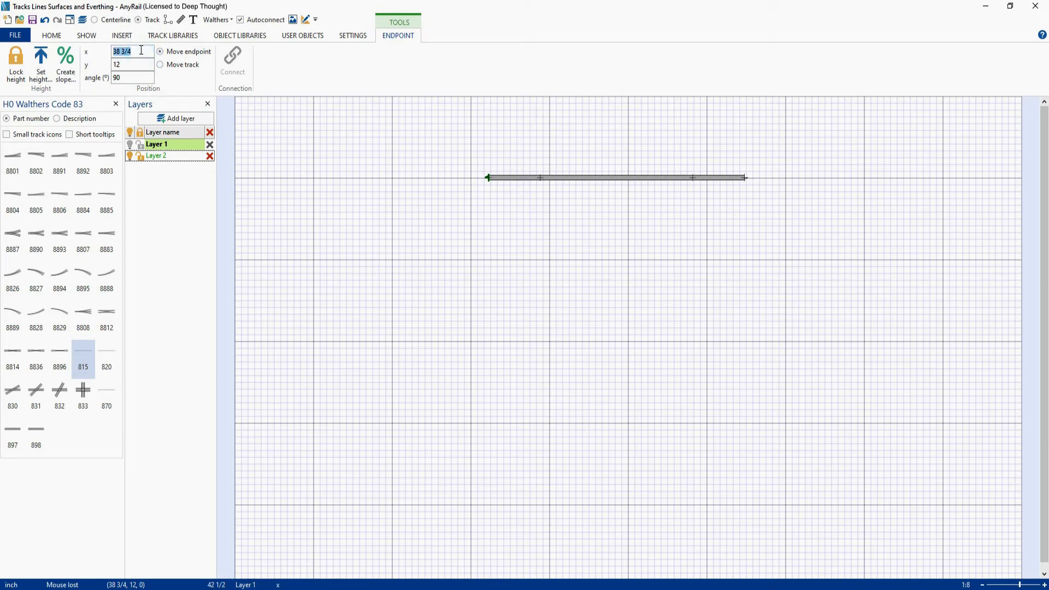
{"action": "type", "text": "24"}
Set the left endpoint's y position to 24, then undo that change
{"action": "left_click", "coordinate": [131, 64]}
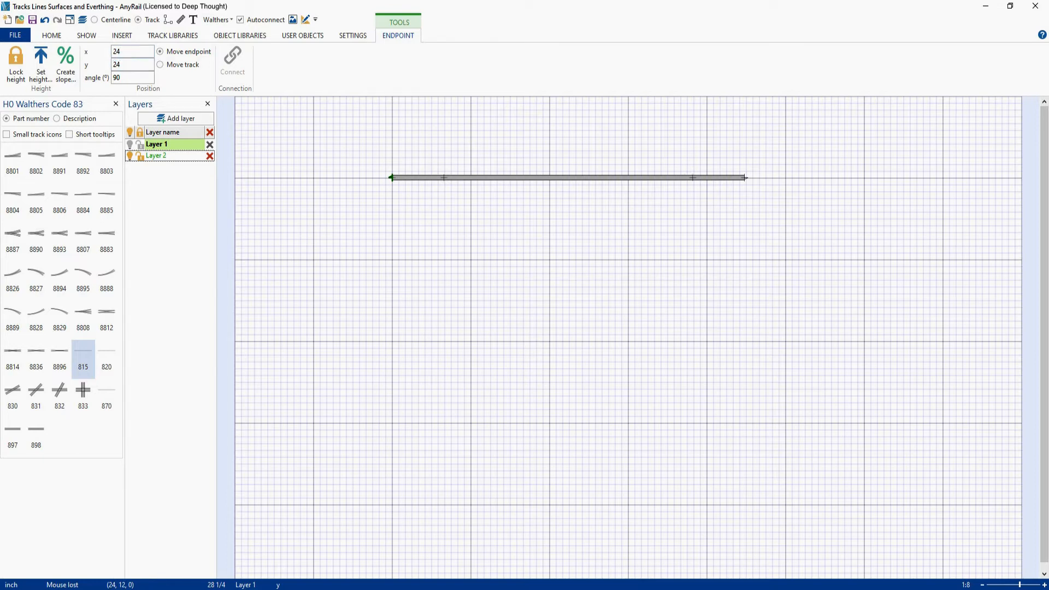
{"action": "type", "text": "24"}
{"action": "key", "text": "Return"}
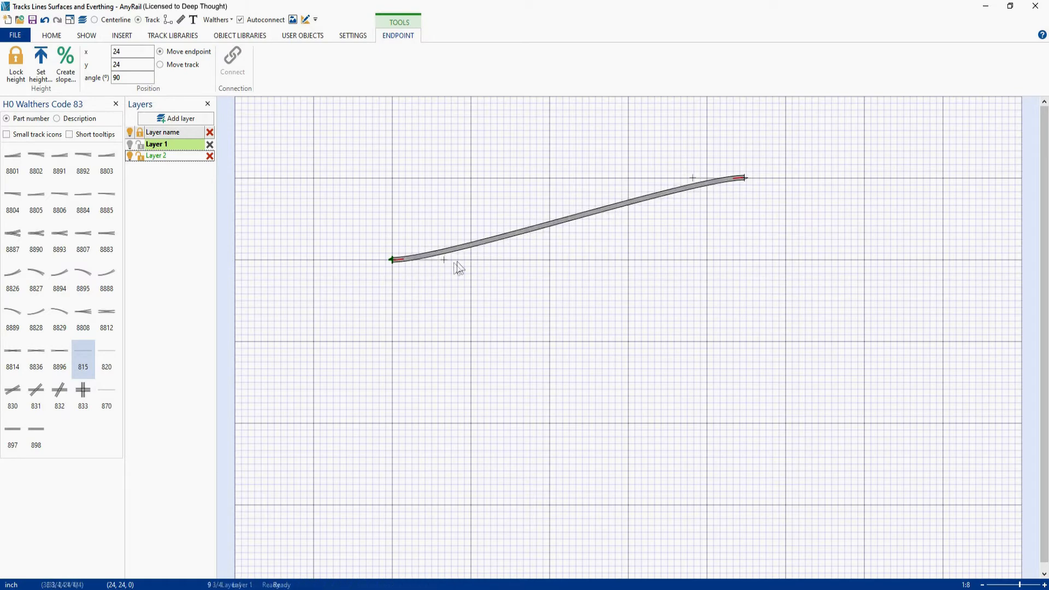
{"action": "key", "text": "ctrl+z"}
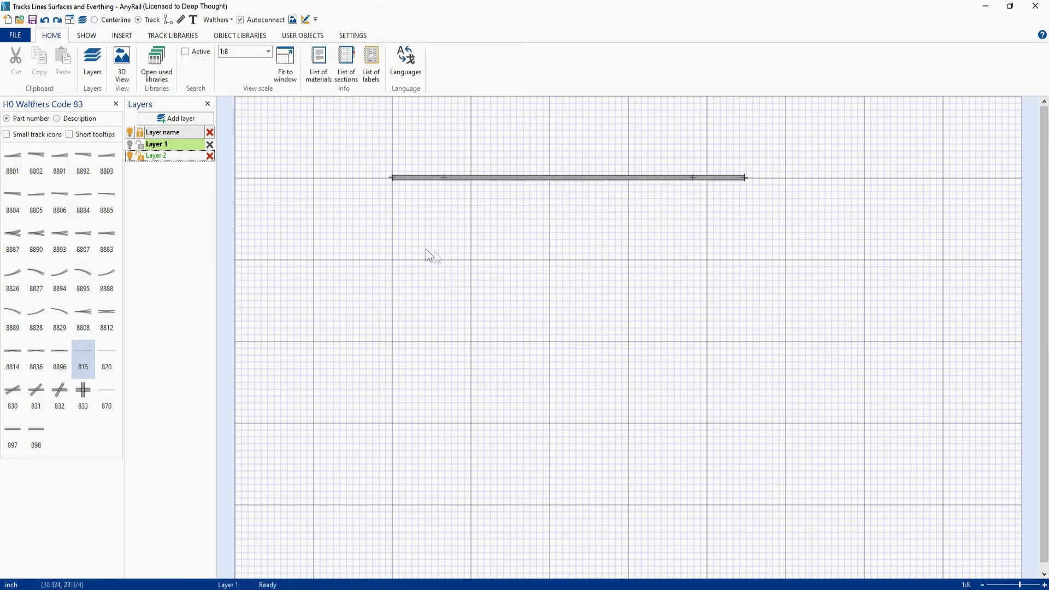
Select the left endpoint and, using Move track, shift the whole track so that endpoint lies at x 36, y 36
{"action": "left_click", "coordinate": [391, 175]}
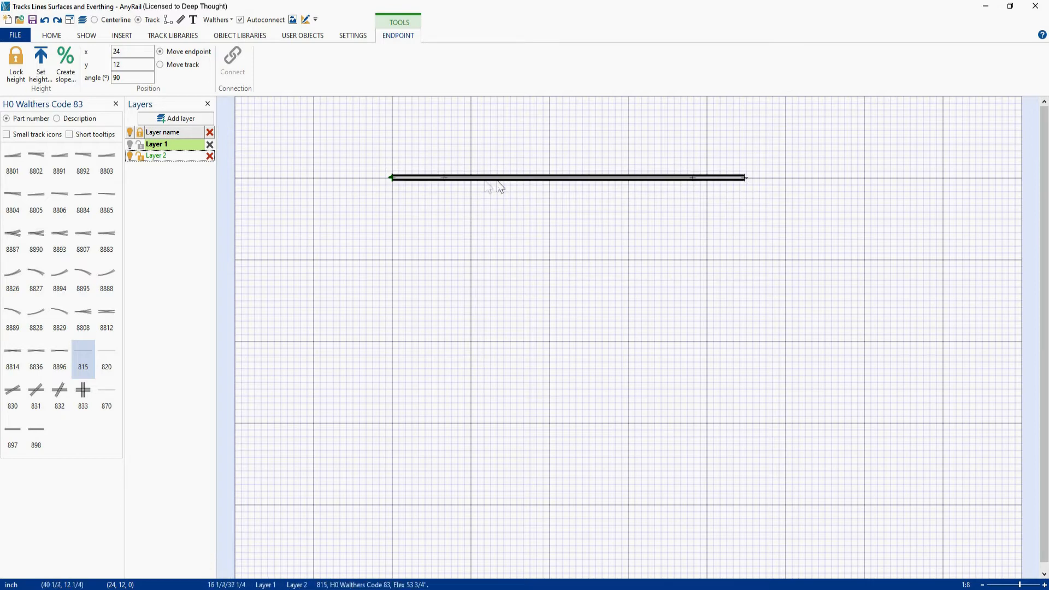
{"action": "left_click", "coordinate": [159, 65]}
{"action": "left_click", "coordinate": [124, 52]}
{"action": "double_click", "coordinate": [124, 52]}
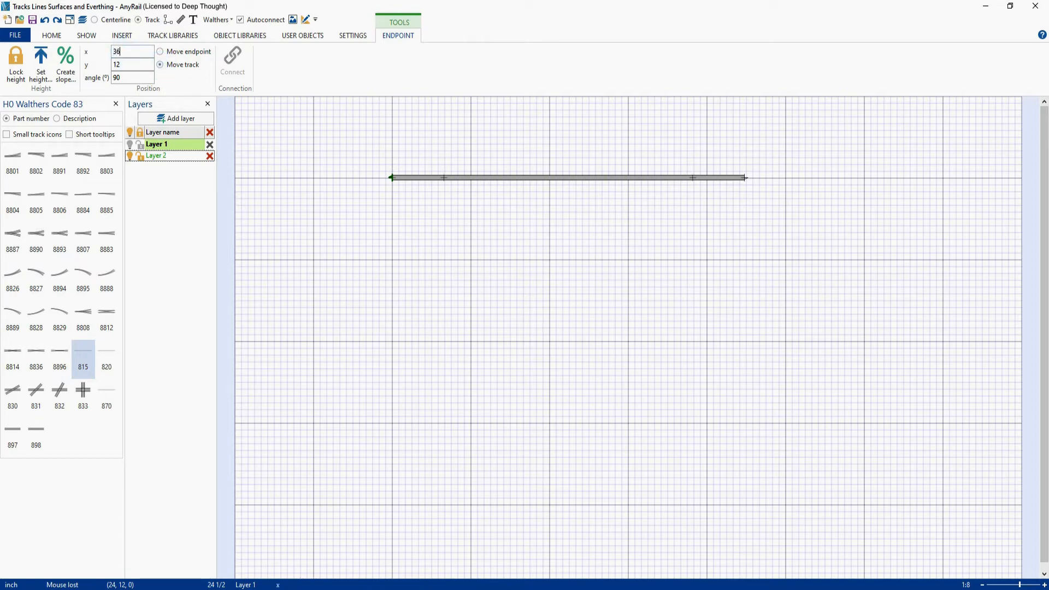
{"action": "key", "text": "Return"}
{"action": "double_click", "coordinate": [126, 65]}
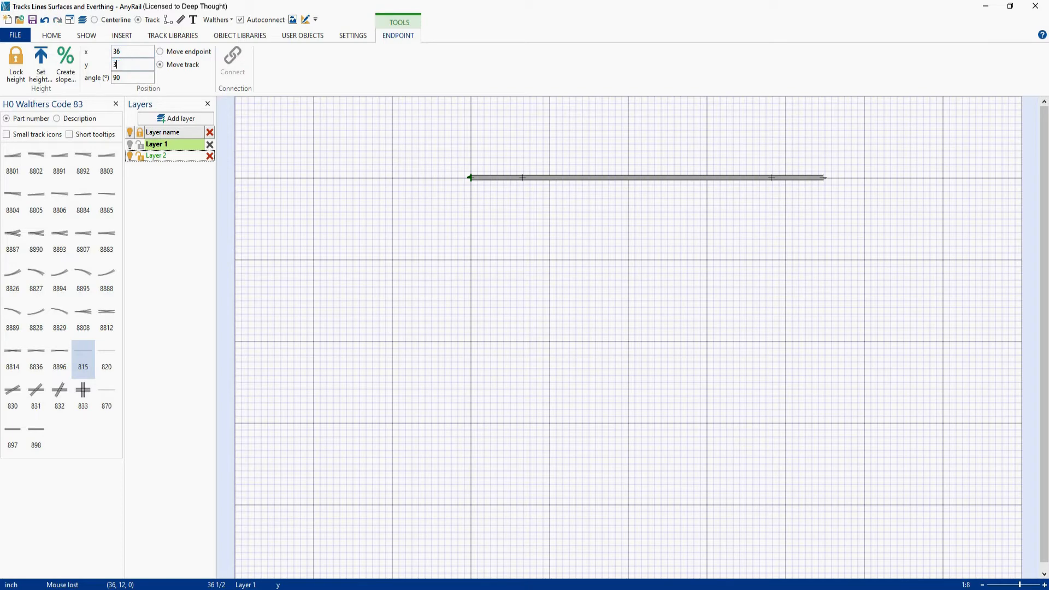
{"action": "key", "text": "Return"}
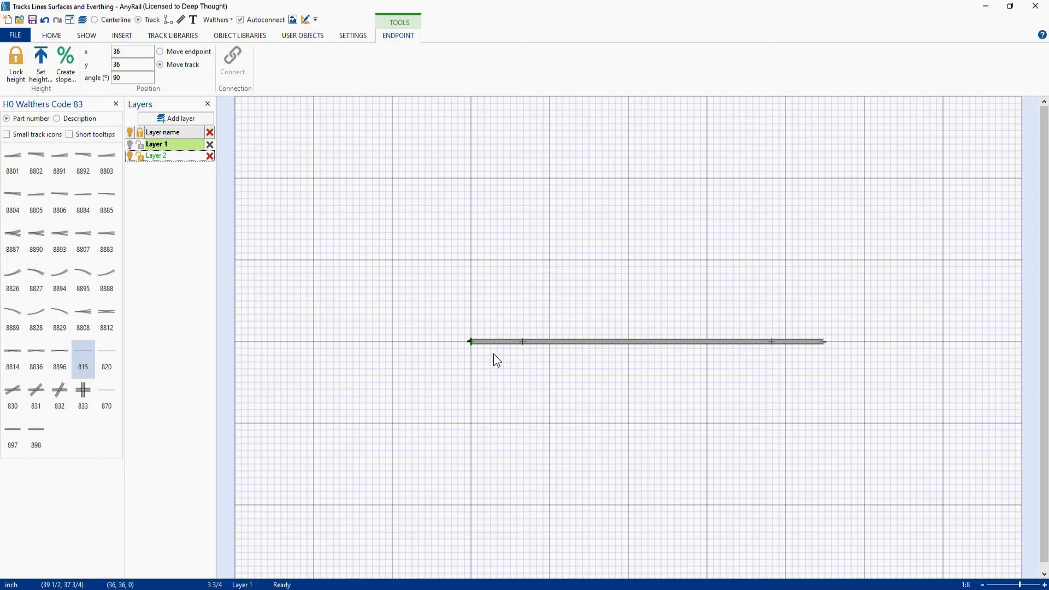
Select the right endpoint and move the whole track so its y position is 24
{"action": "left_click", "coordinate": [824, 343]}
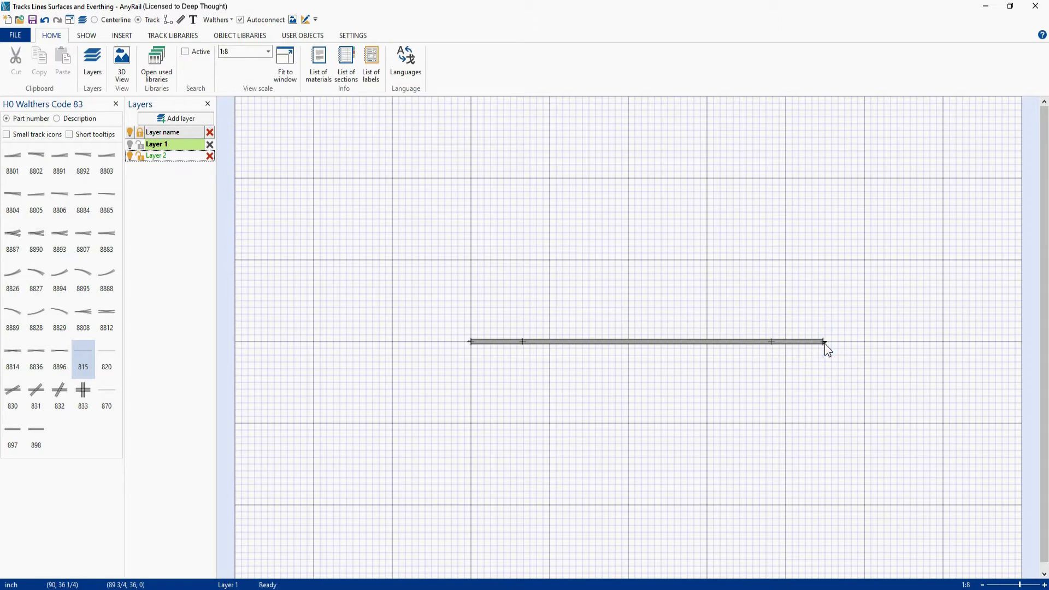
{"action": "left_click", "coordinate": [824, 342]}
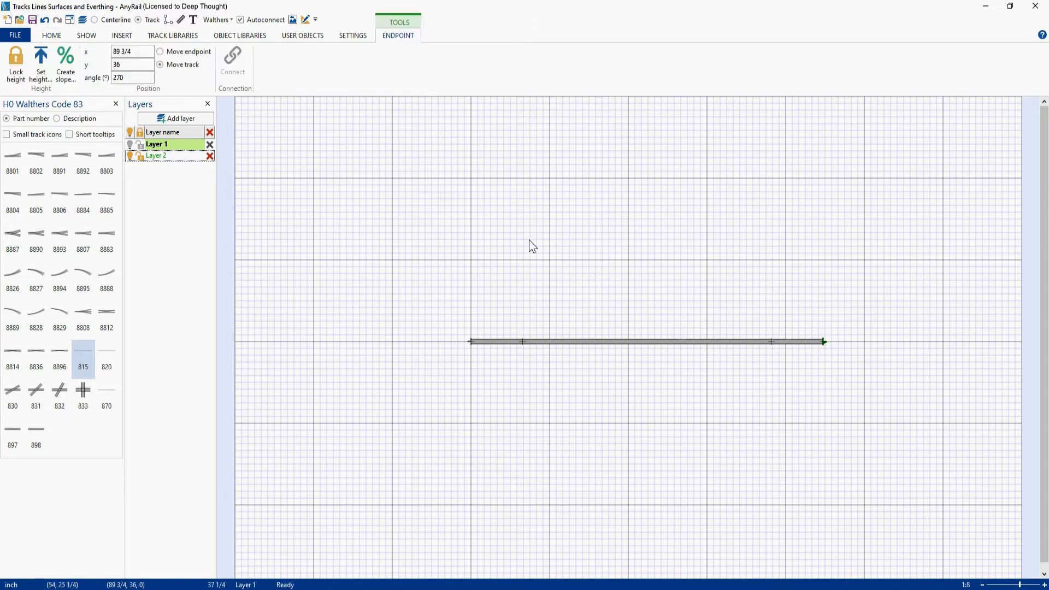
{"action": "double_click", "coordinate": [126, 65]}
{"action": "key", "text": "Return"}
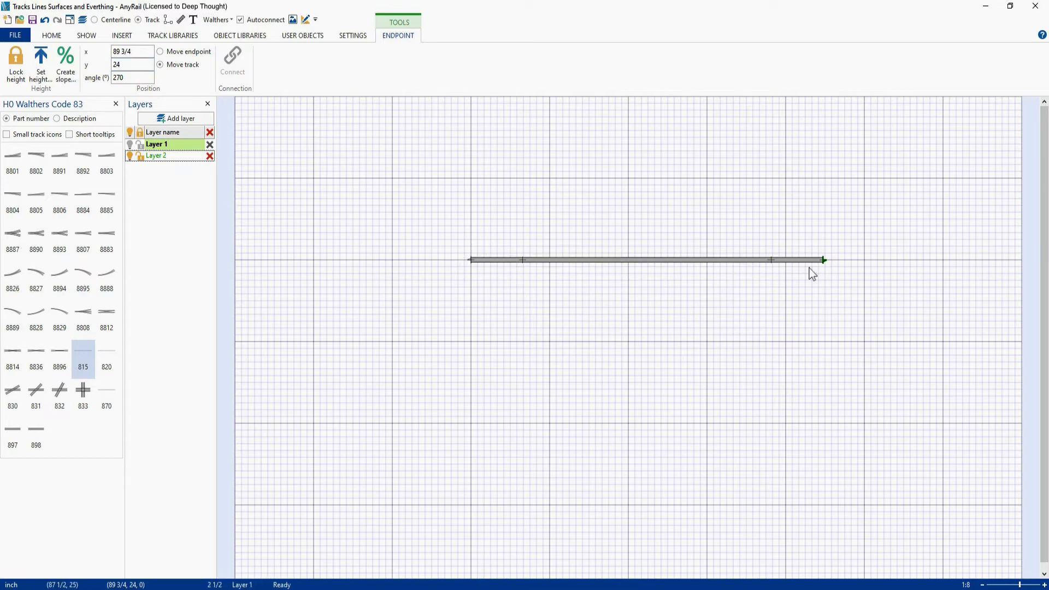
Switch the positioning mode back to Move endpoint and delete the flex track
{"action": "left_click", "coordinate": [159, 51]}
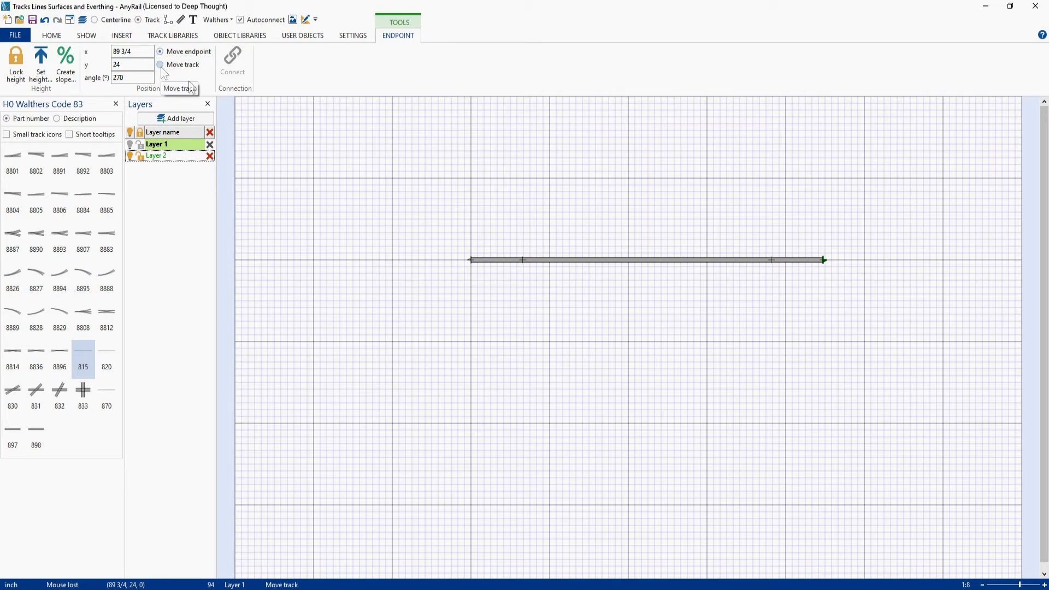
{"action": "left_click", "coordinate": [597, 261]}
{"action": "key", "text": "Delete"}
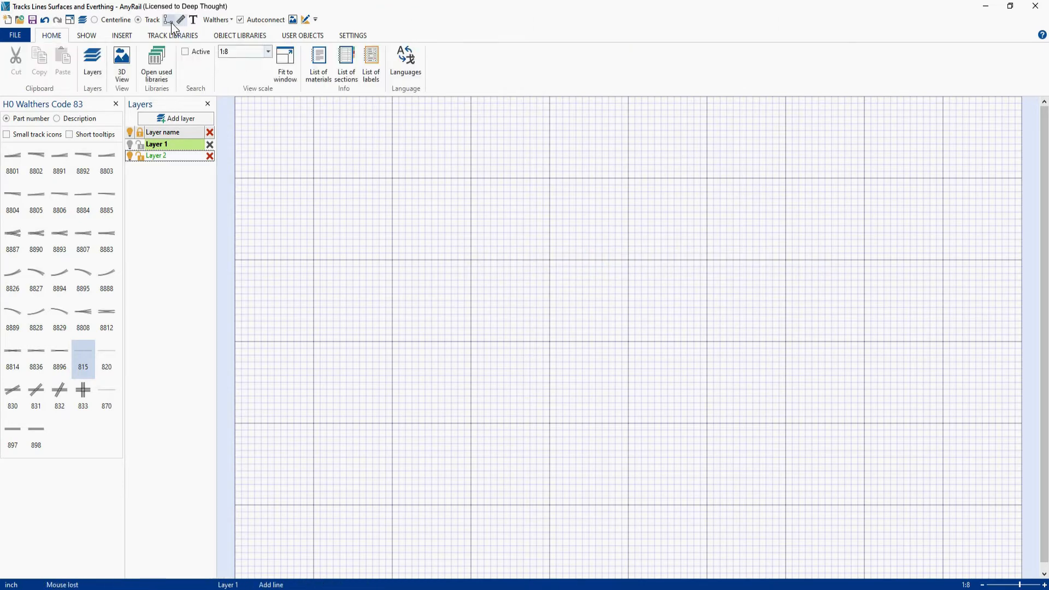
Draw a horizontal line about 60 inches long, starting at about x 24, y 24
{"action": "left_click", "coordinate": [122, 36]}
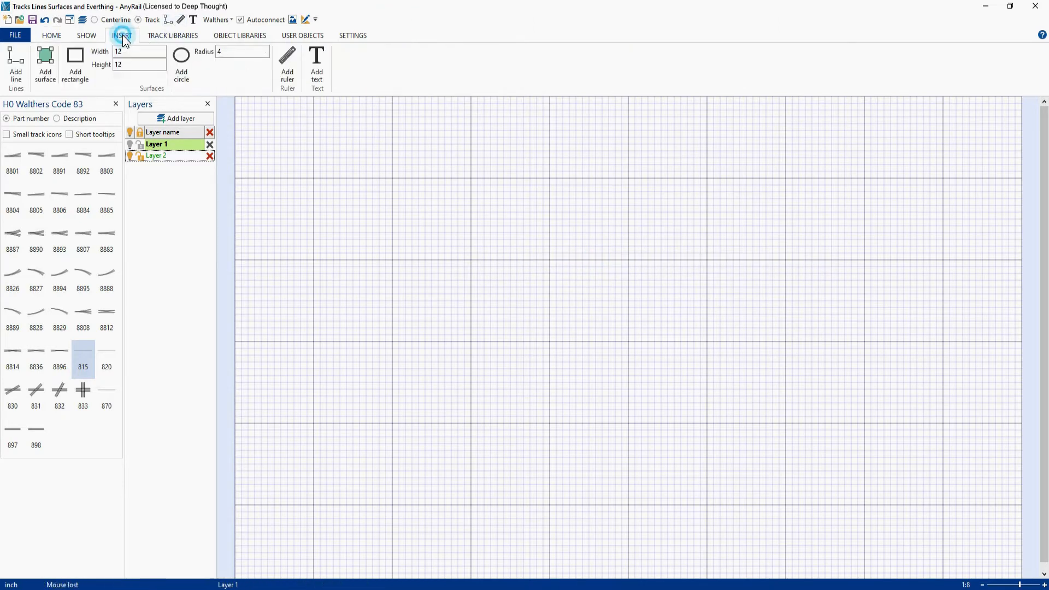
{"action": "left_click", "coordinate": [12, 64]}
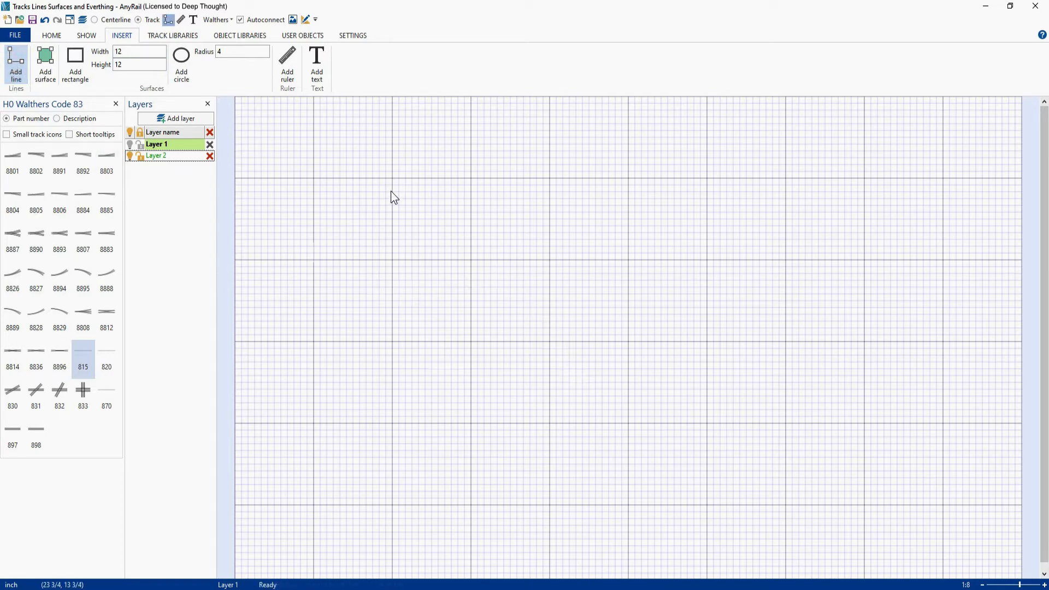
{"action": "left_click", "coordinate": [392, 261]}
{"action": "double_click", "coordinate": [785, 260]}
Select the horizontal line, look over the commands available for it, and deselect it
{"action": "left_click", "coordinate": [605, 261]}
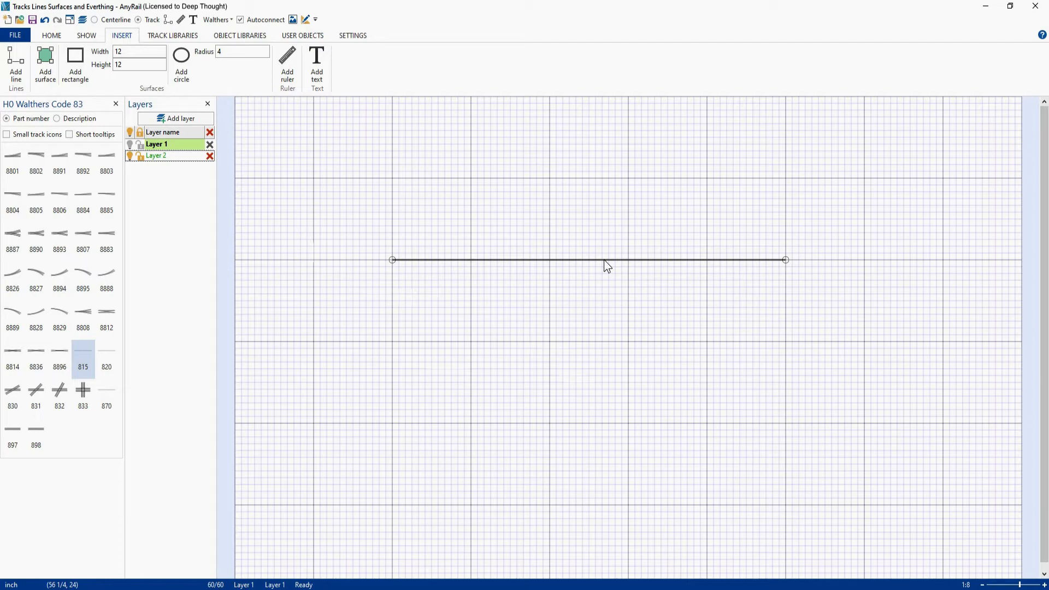
{"action": "left_click", "coordinate": [562, 259]}
{"action": "right_click", "coordinate": [562, 259]}
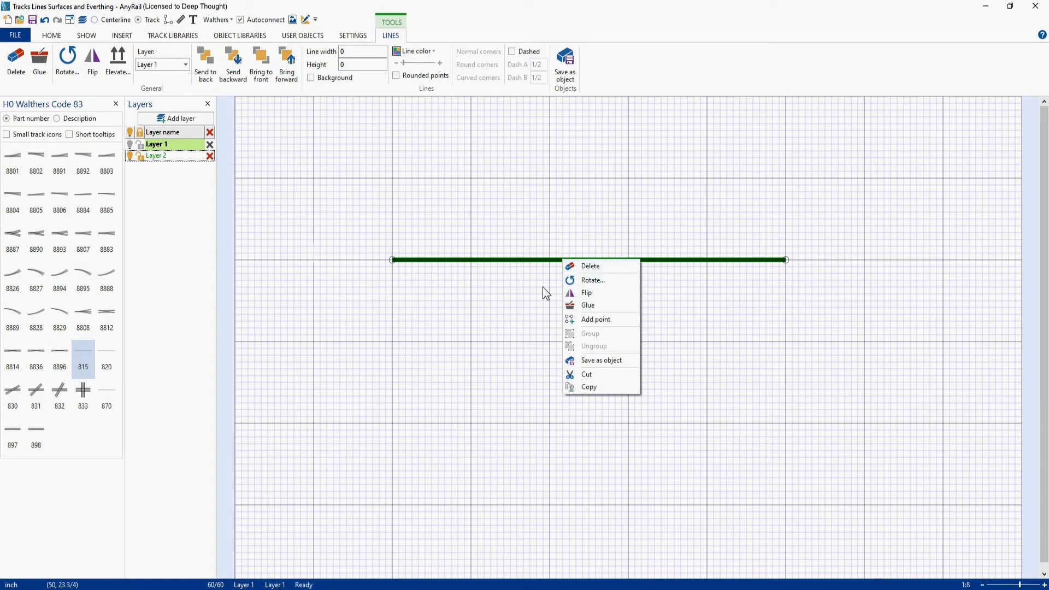
{"action": "left_click", "coordinate": [533, 300]}
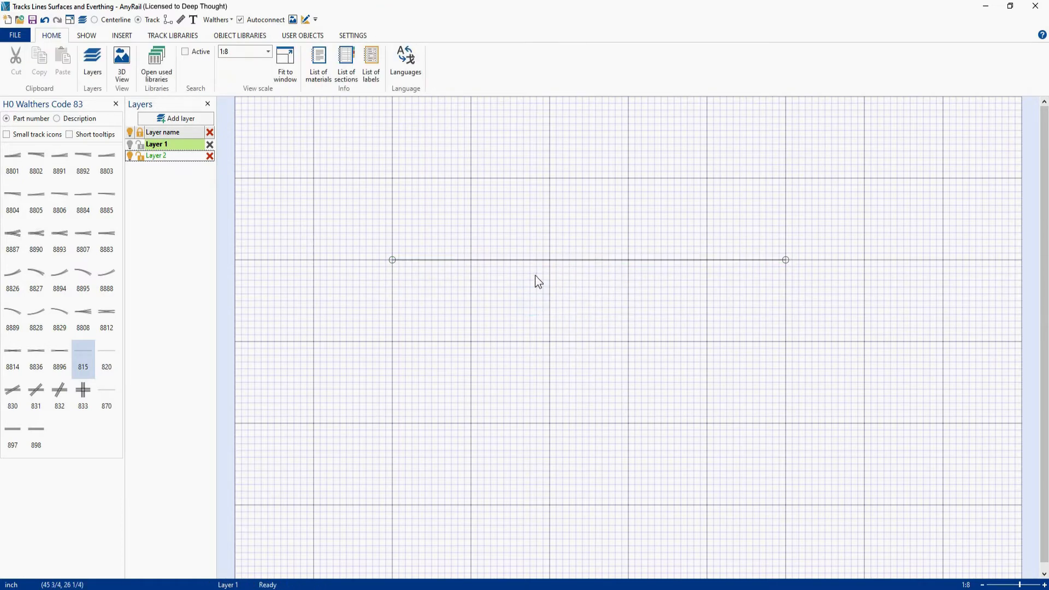
Glue the horizontal line in place, then unglue it
{"action": "left_click", "coordinate": [546, 260]}
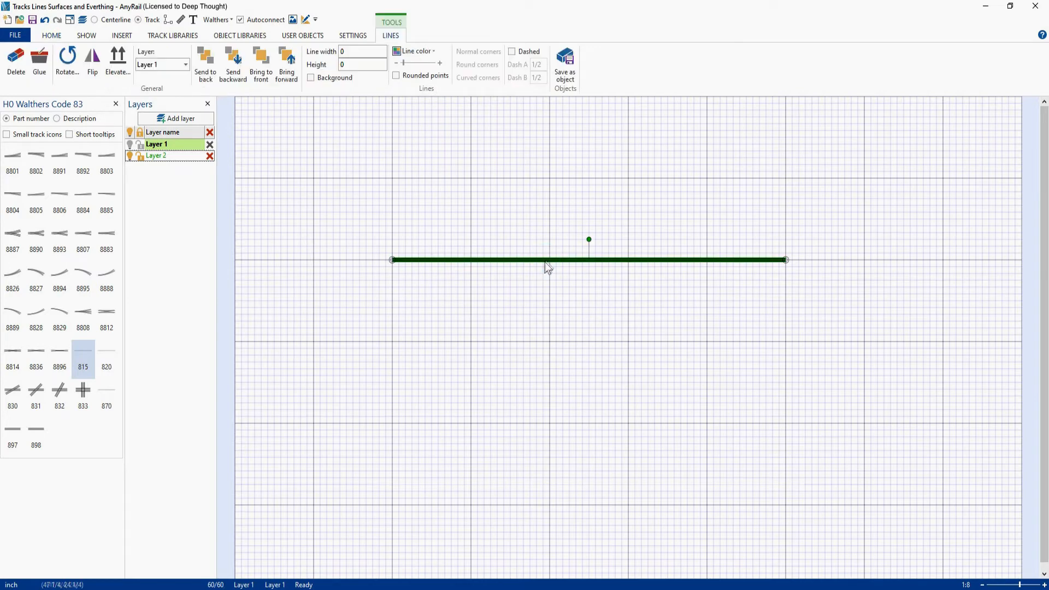
{"action": "left_click", "coordinate": [45, 66]}
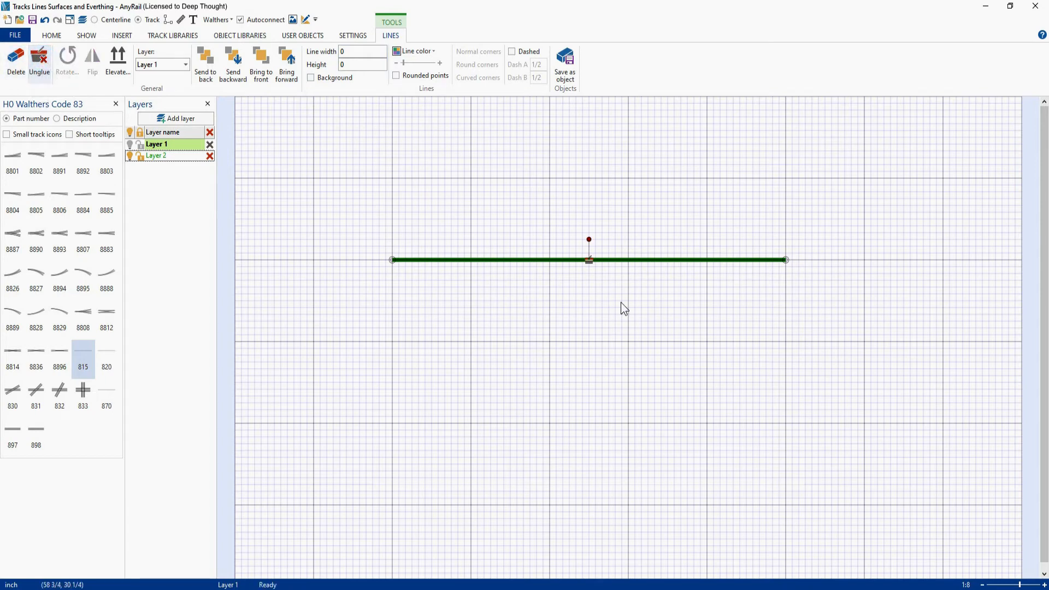
{"action": "left_click", "coordinate": [43, 64]}
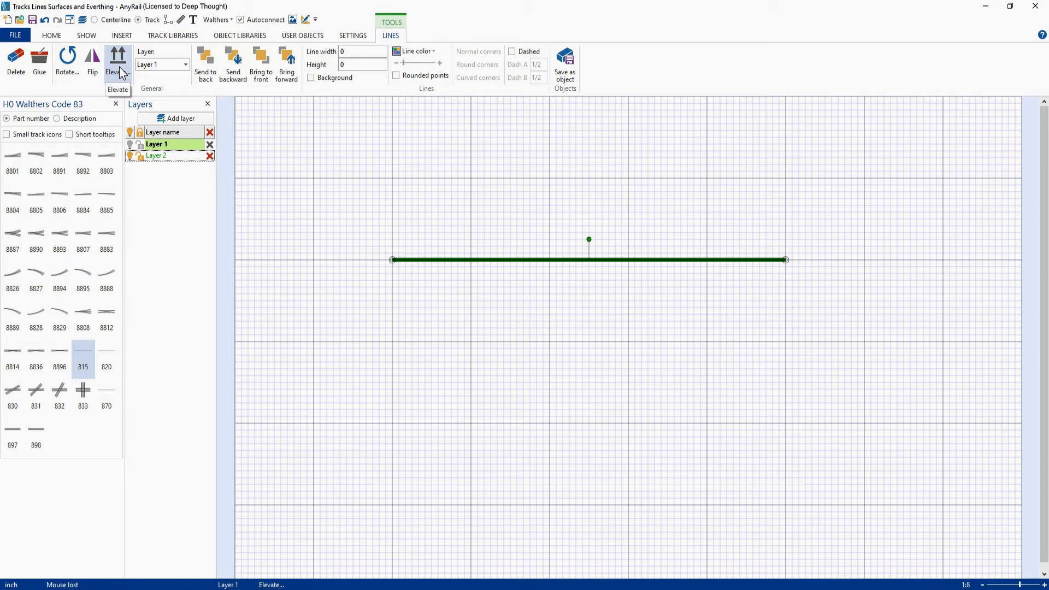
Assign the horizontal line to Layer 2 and deselect it
{"action": "left_click", "coordinate": [185, 65]}
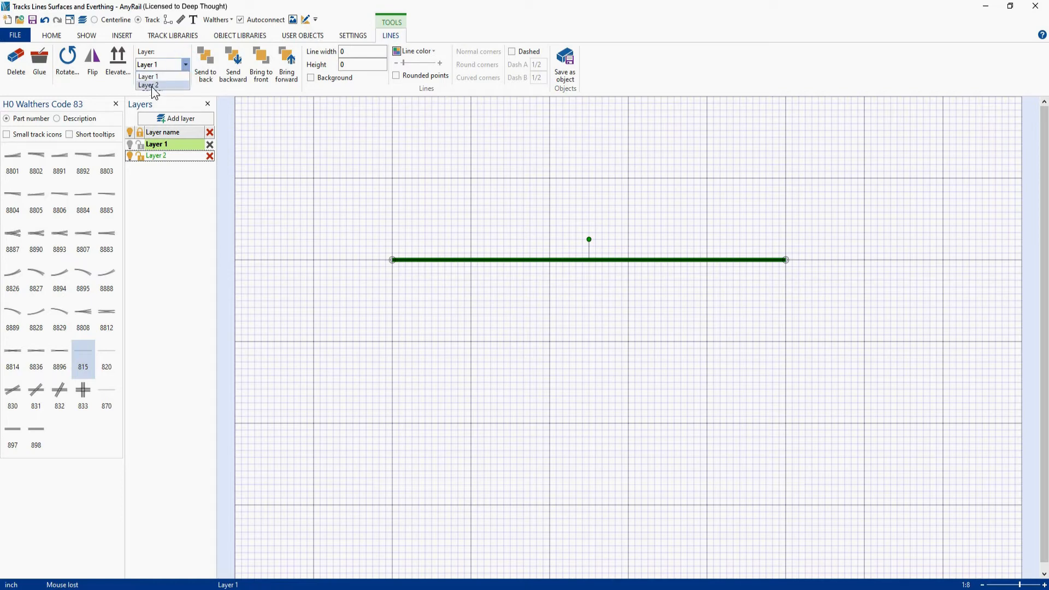
{"action": "left_click", "coordinate": [153, 86]}
{"action": "left_click", "coordinate": [389, 280]}
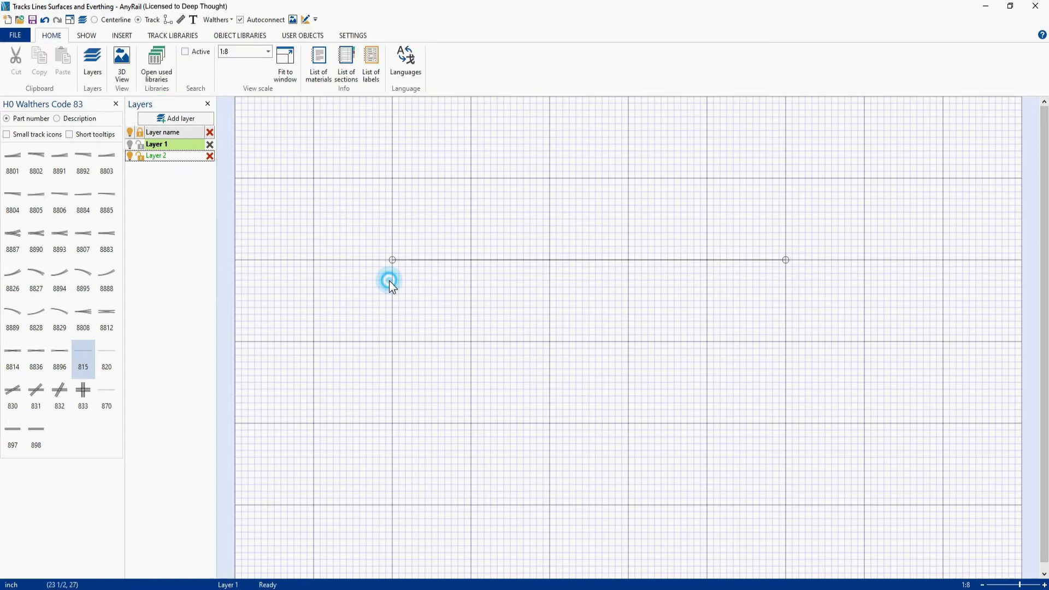
Set the horizontal line's width to 0.5 inch and deselect it to show its appearance
{"action": "left_click", "coordinate": [416, 259]}
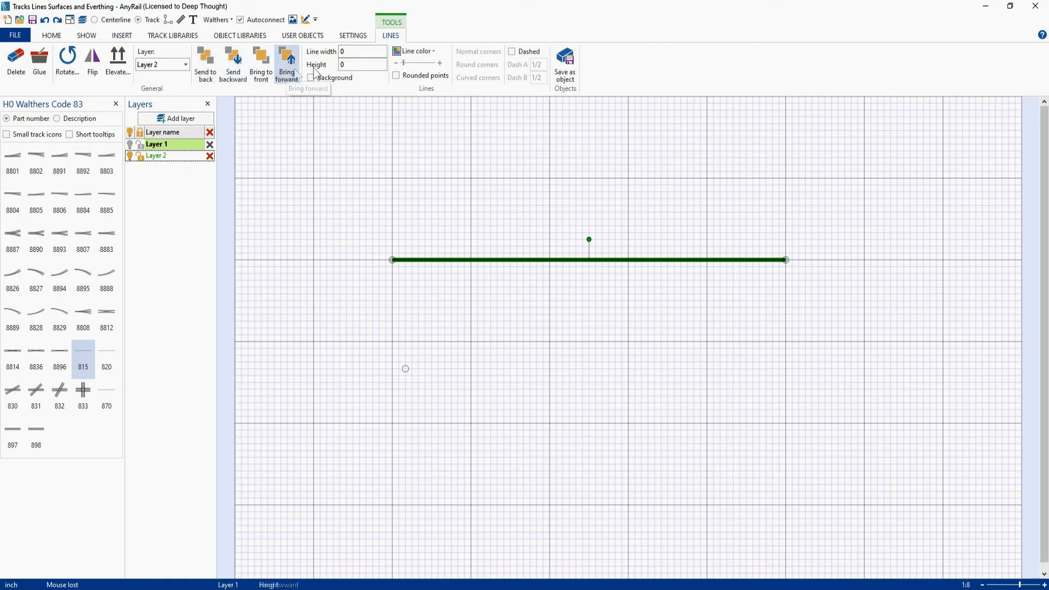
{"action": "left_click", "coordinate": [349, 51]}
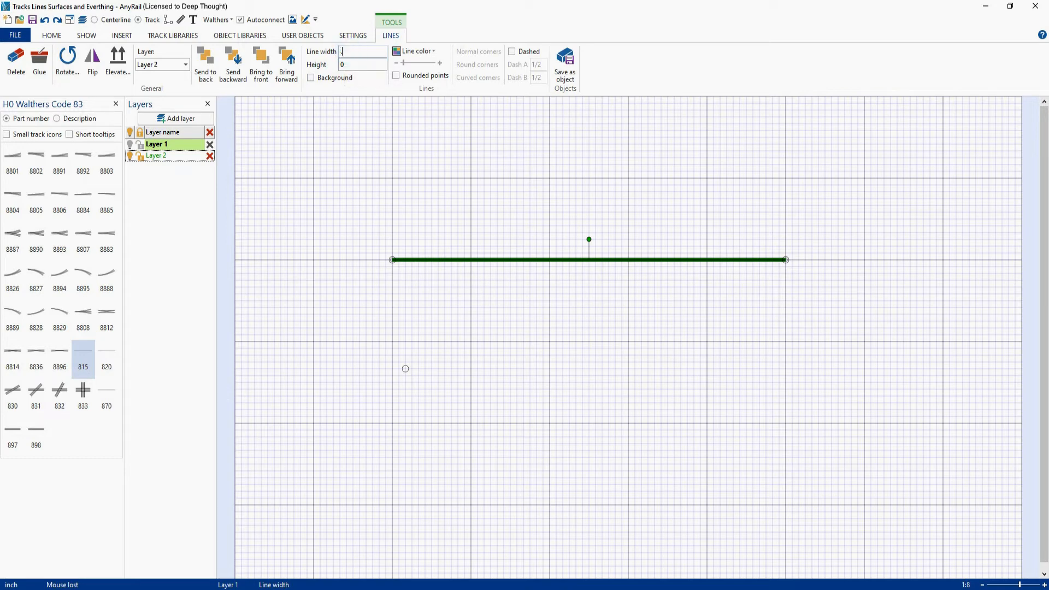
{"action": "type", "text": ".5"}
{"action": "key", "text": "Return"}
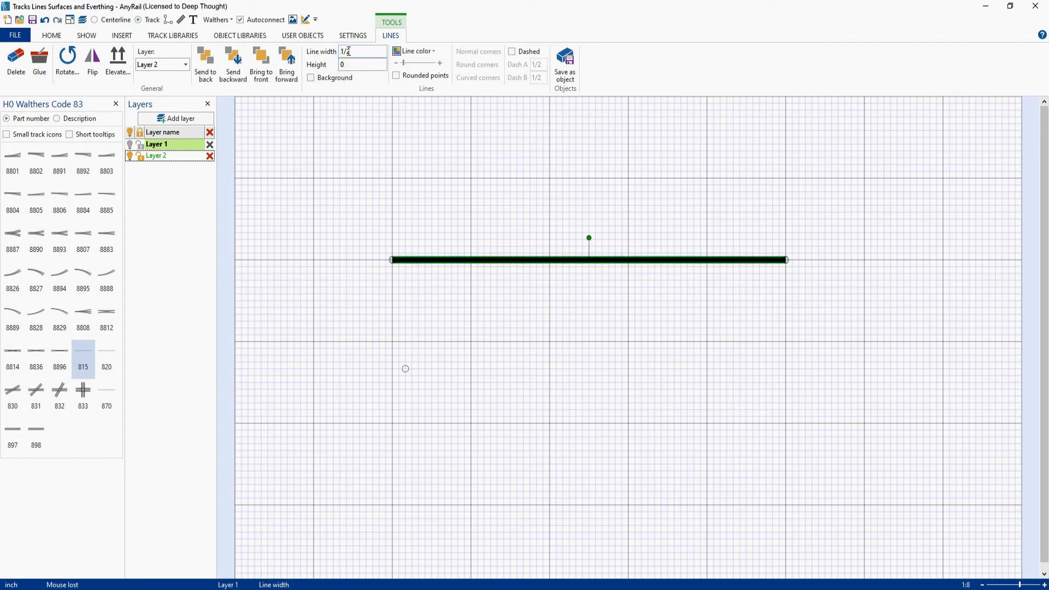
{"action": "left_click", "coordinate": [515, 220]}
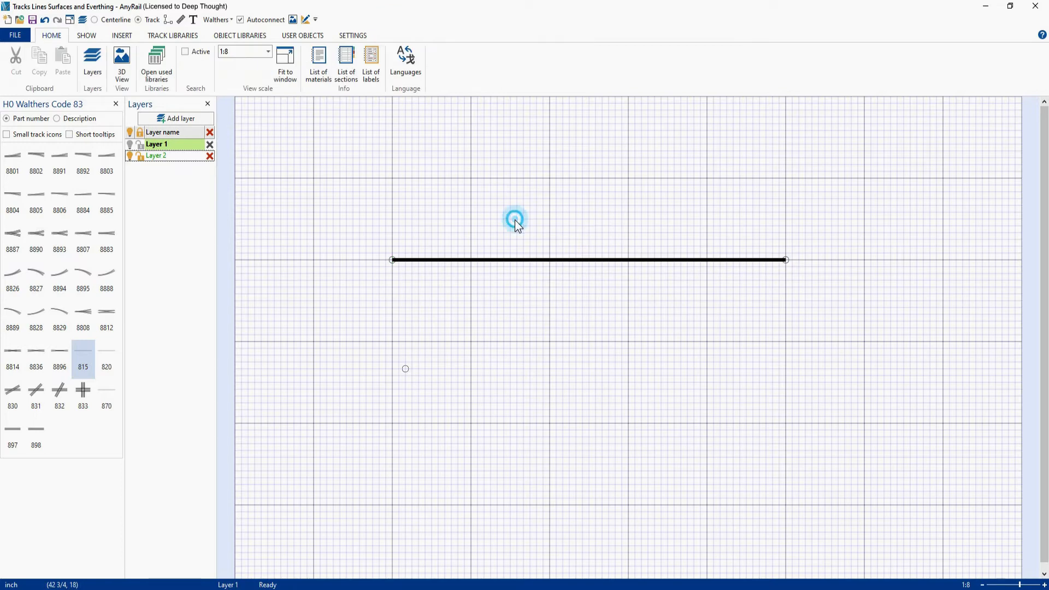
Change the horizontal line's color to a red shade from the standard color palette
{"action": "left_click", "coordinate": [516, 260]}
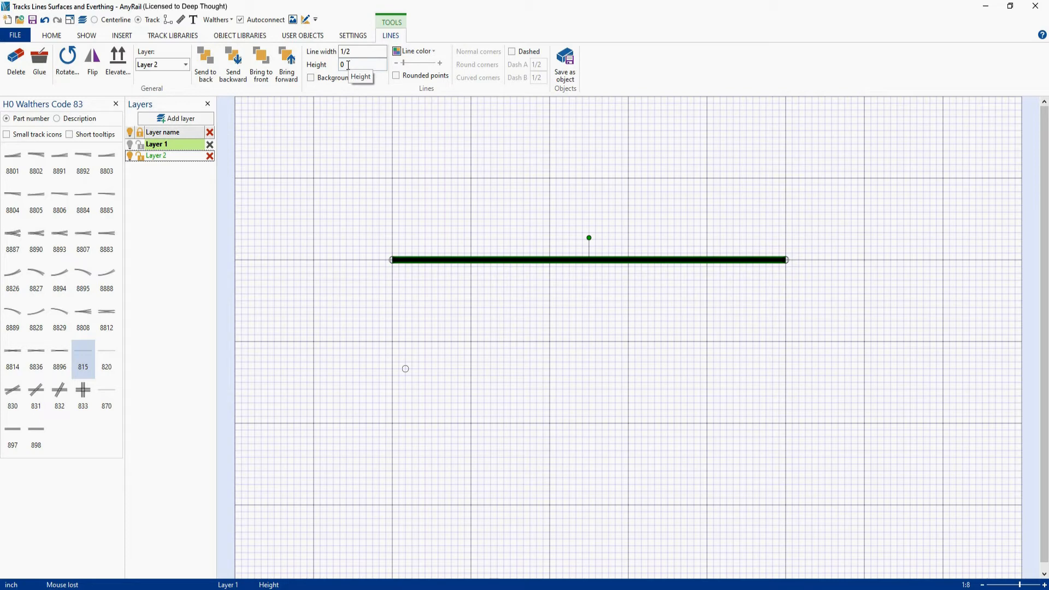
{"action": "left_click", "coordinate": [435, 49]}
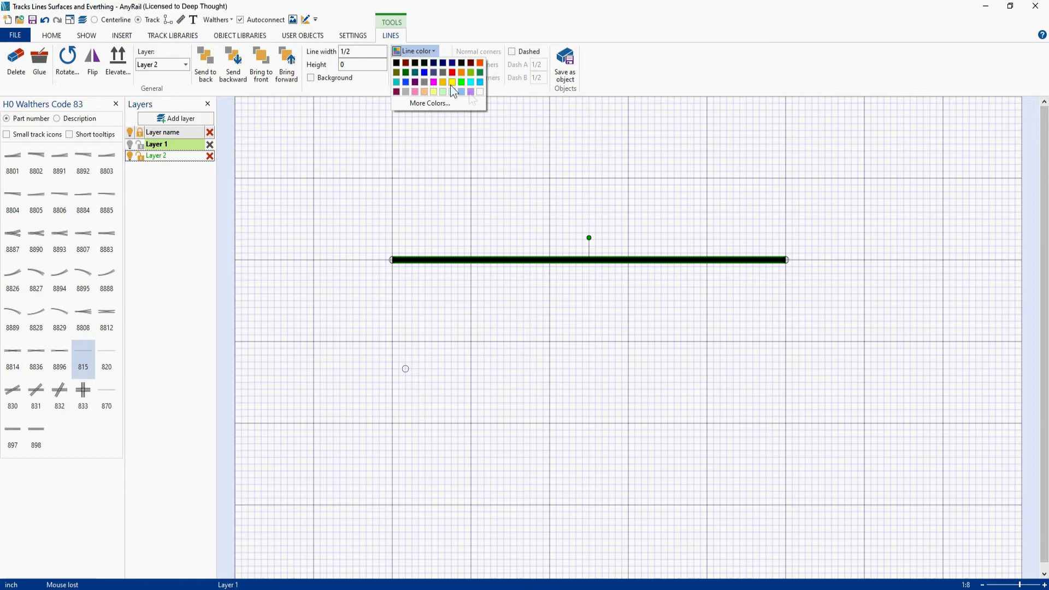
{"action": "left_click", "coordinate": [429, 103]}
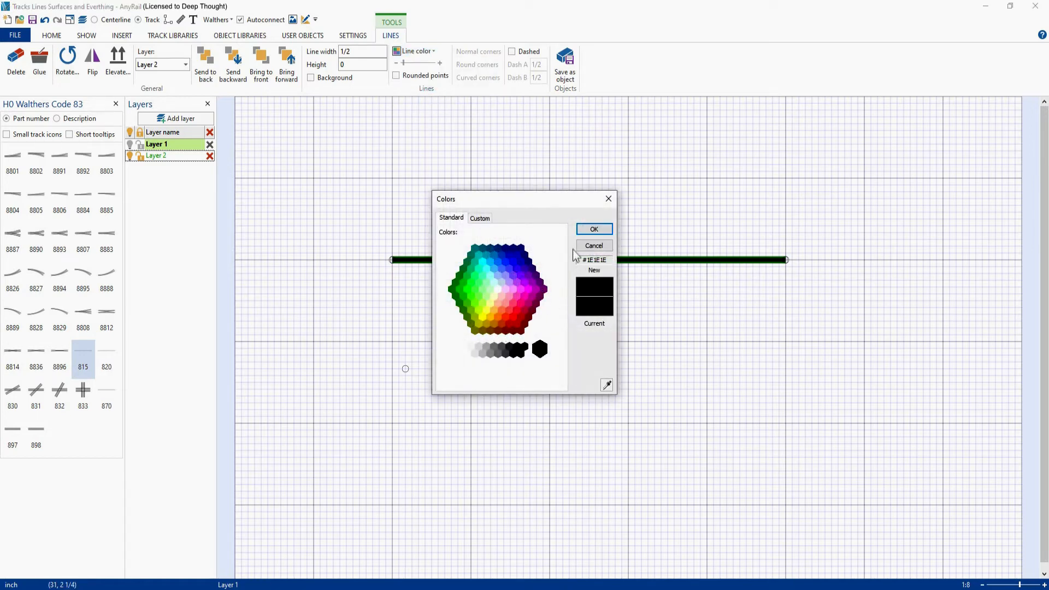
{"action": "left_click", "coordinate": [513, 304]}
{"action": "left_click", "coordinate": [515, 309]}
{"action": "left_click", "coordinate": [513, 315]}
{"action": "left_click", "coordinate": [596, 228]}
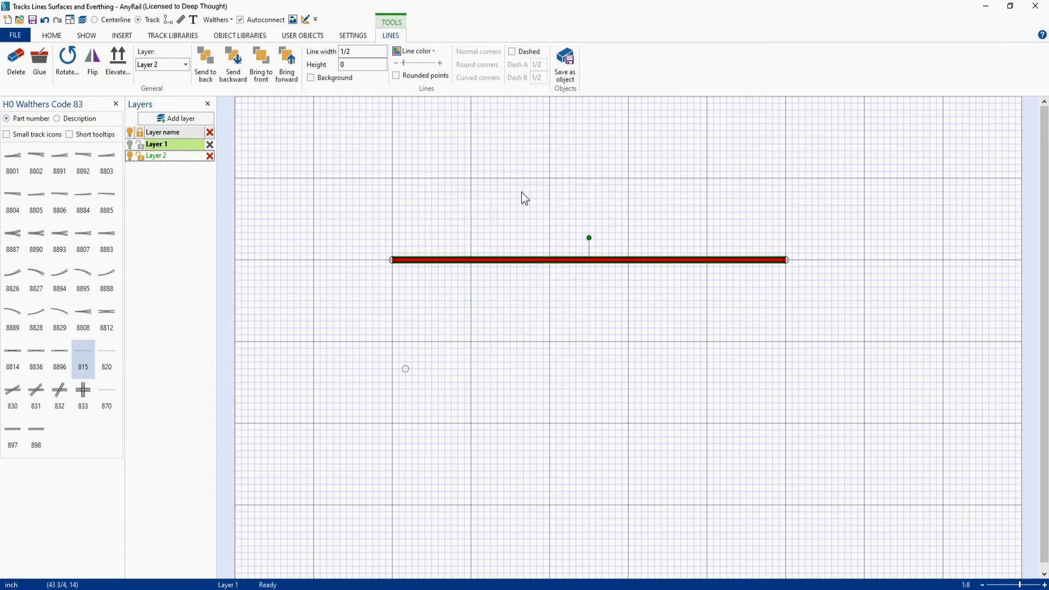
Increase the red line's transparency, deselect the line to show the effect, and restore its opacity
{"action": "left_click", "coordinate": [521, 192]}
{"action": "left_click", "coordinate": [508, 260]}
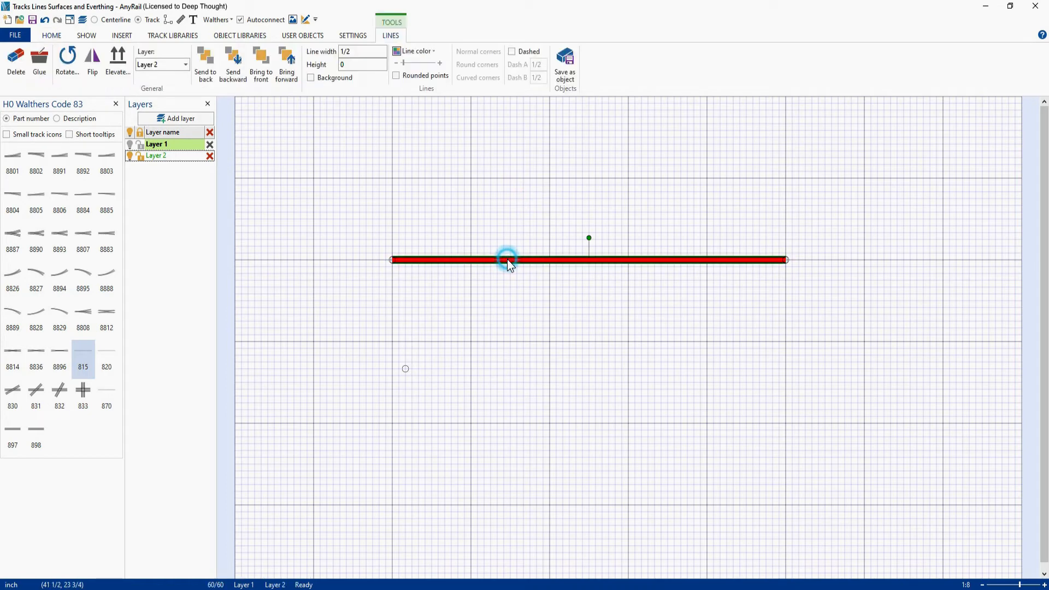
{"action": "left_click", "coordinate": [404, 65]}
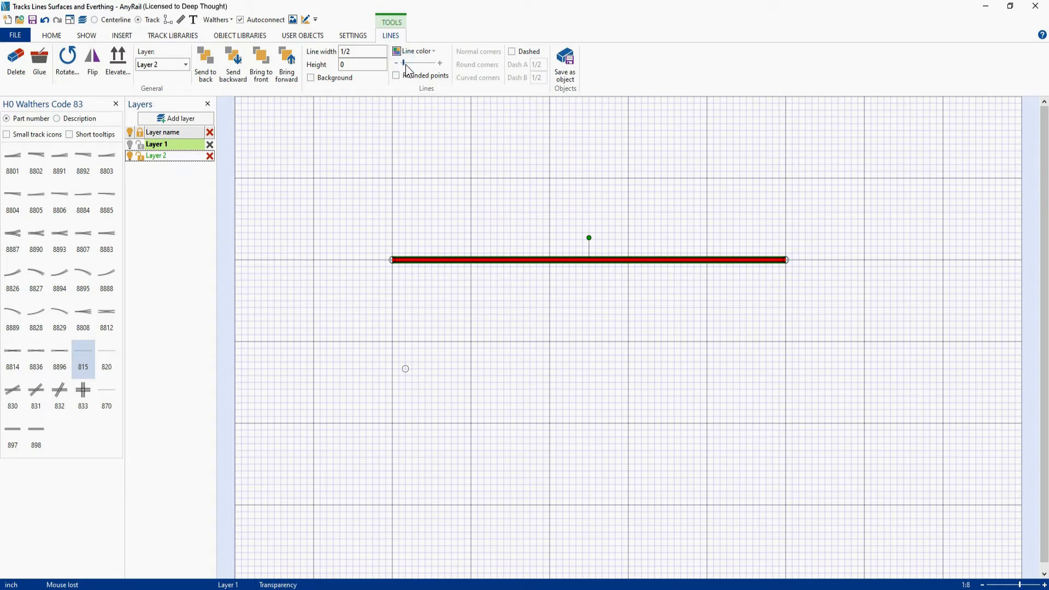
{"action": "left_click", "coordinate": [424, 124]}
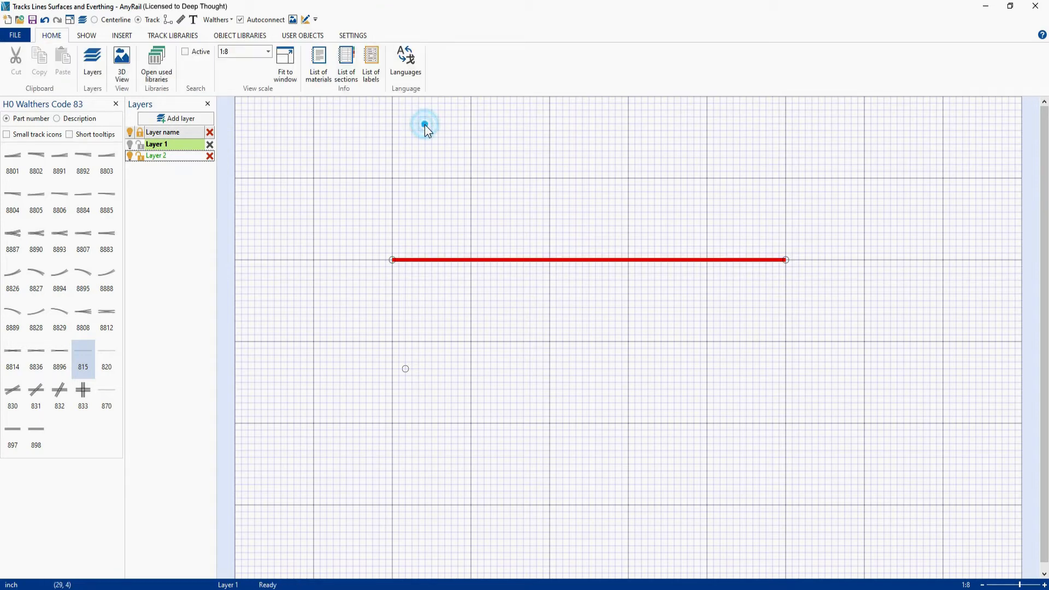
{"action": "left_click", "coordinate": [440, 260]}
{"action": "left_click_drag", "start_coordinate": [403, 64], "coordinate": [419, 64]}
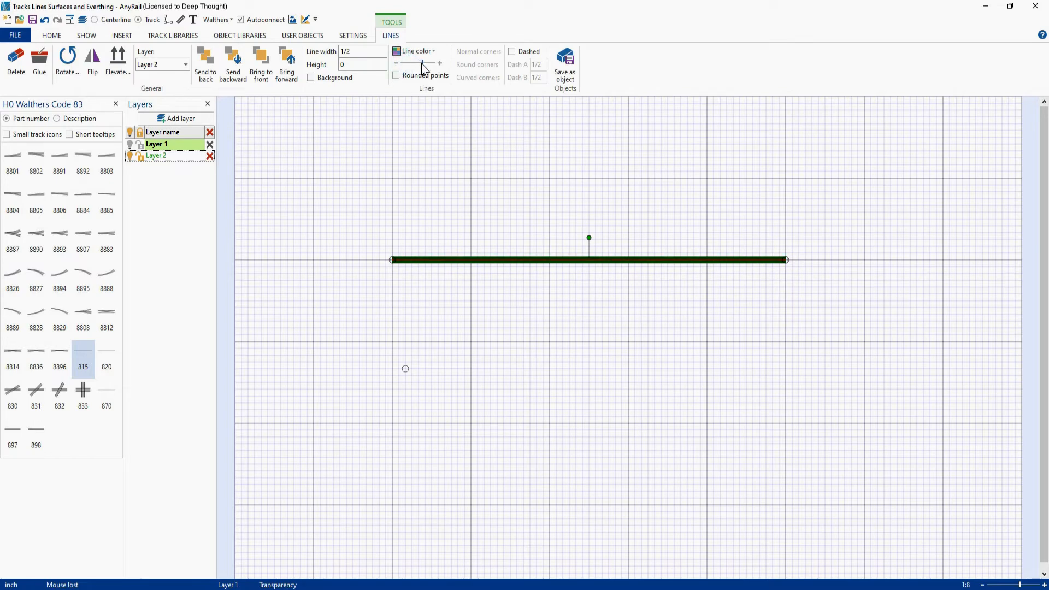
{"action": "left_click", "coordinate": [440, 156]}
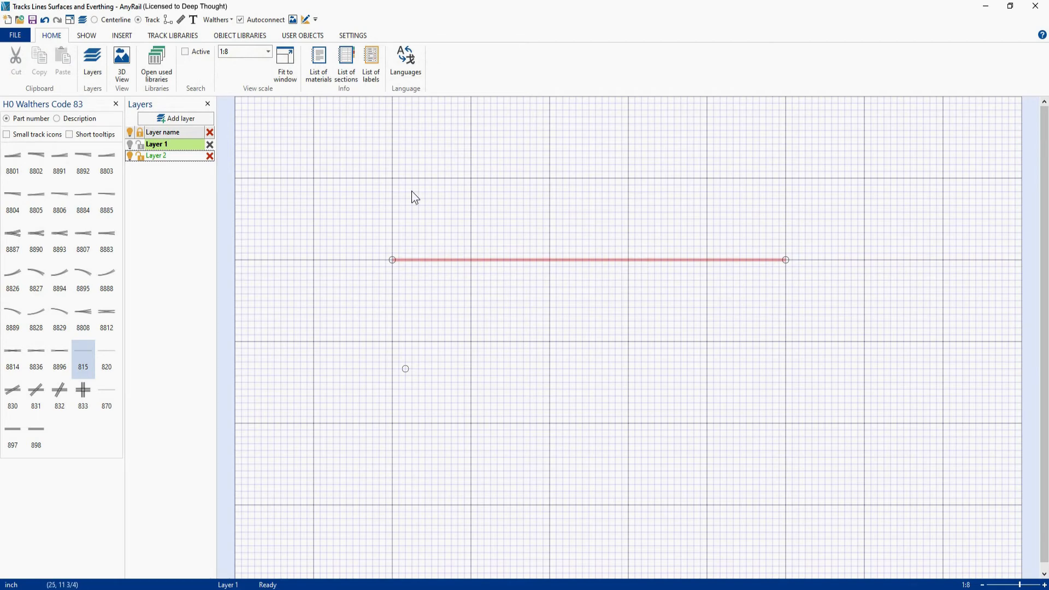
{"action": "left_click", "coordinate": [489, 260]}
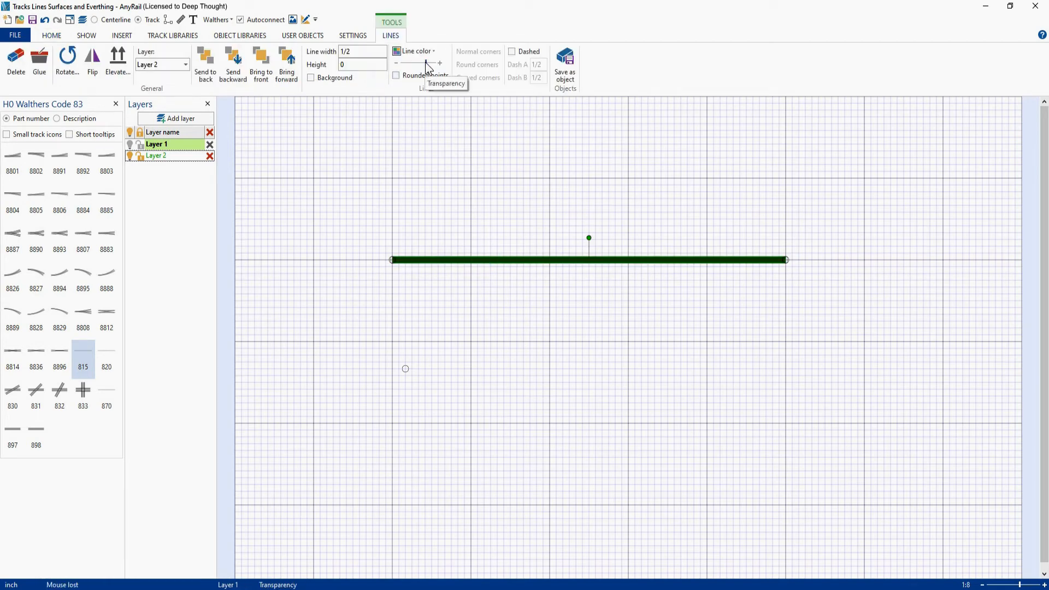
{"action": "left_click_drag", "start_coordinate": [425, 64], "coordinate": [407, 64]}
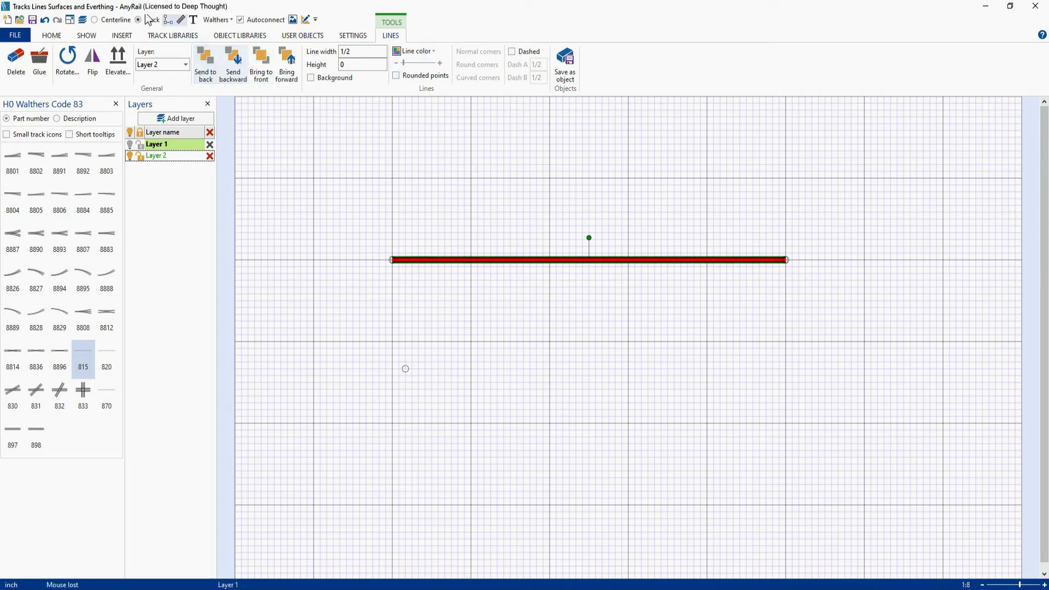
Draw an open three-segment line below the red line, about 74 inches long in total, starting with a horizontal segment of about 36 inches
{"action": "left_click", "coordinate": [168, 20]}
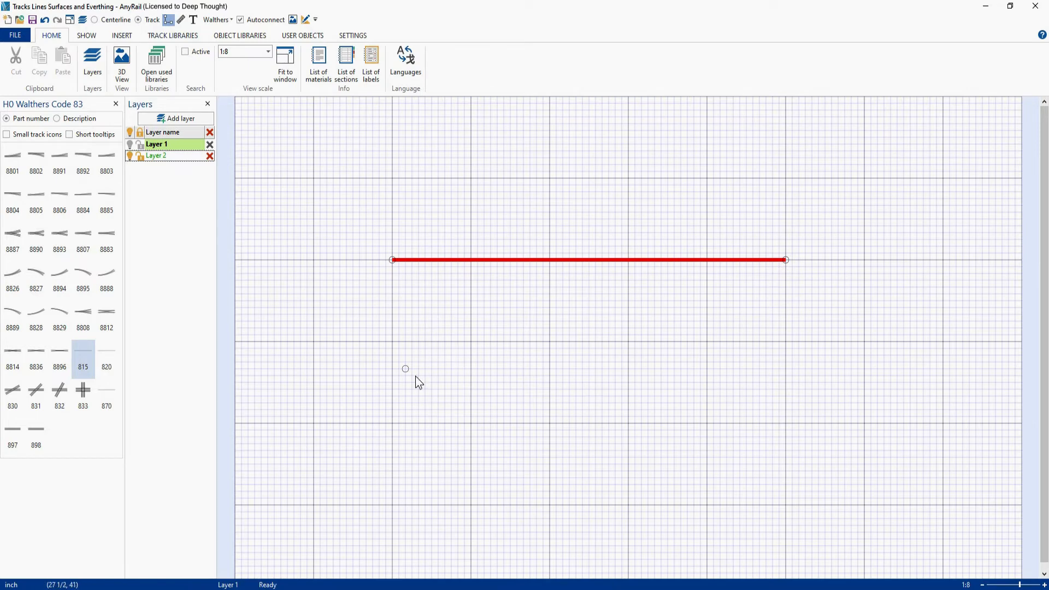
{"action": "left_click", "coordinate": [168, 20]}
{"action": "left_click", "coordinate": [442, 318]}
{"action": "left_click", "coordinate": [674, 321]}
{"action": "left_click", "coordinate": [779, 416]}
{"action": "left_click", "coordinate": [695, 492]}
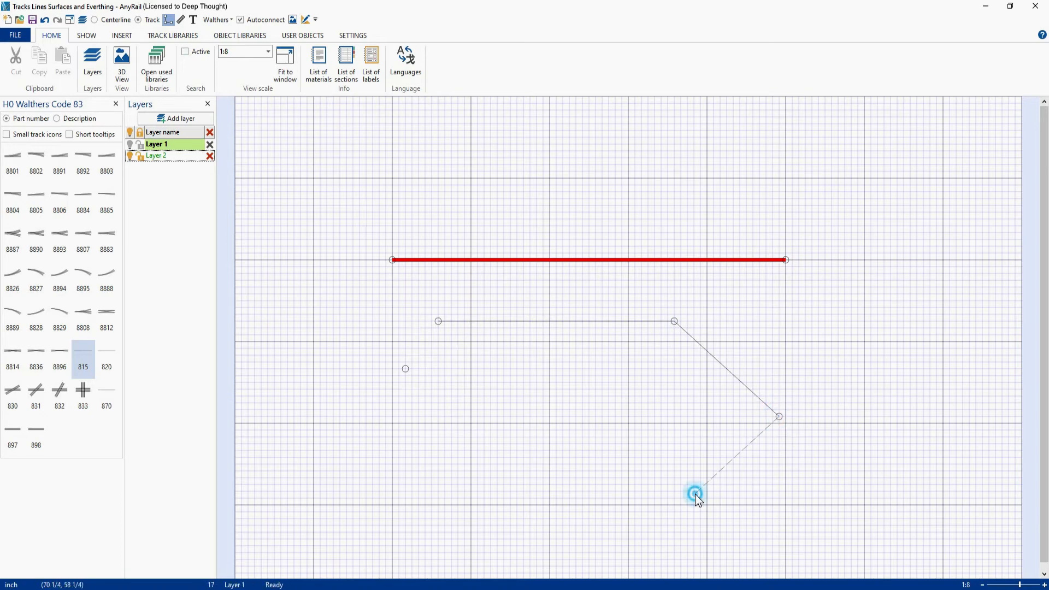
{"action": "right_click", "coordinate": [695, 493]}
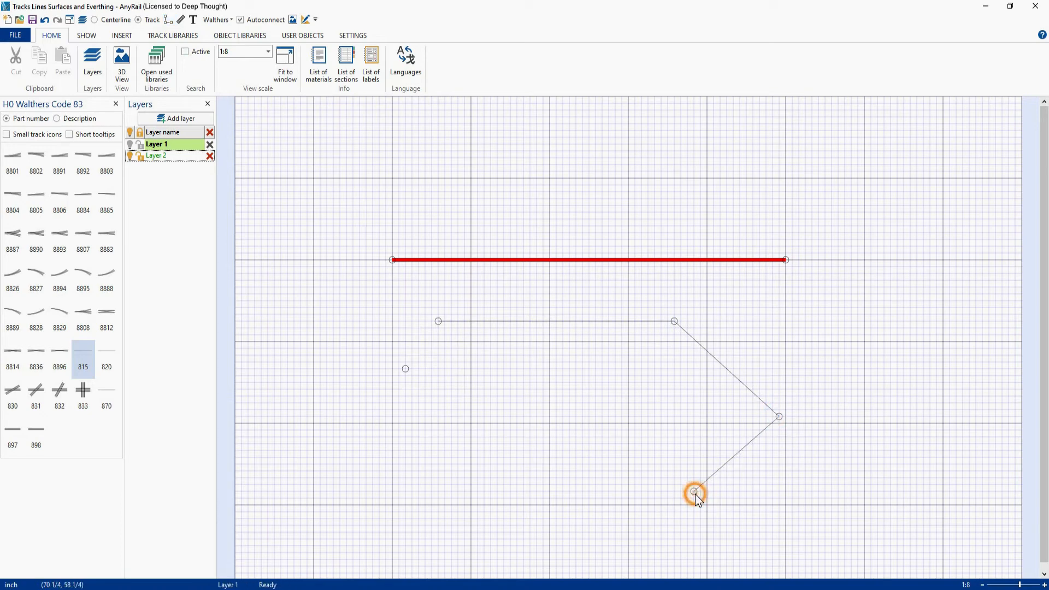
Apply round corners and, as a second variant, curved corners to the three-segment line
{"action": "left_click", "coordinate": [647, 321]}
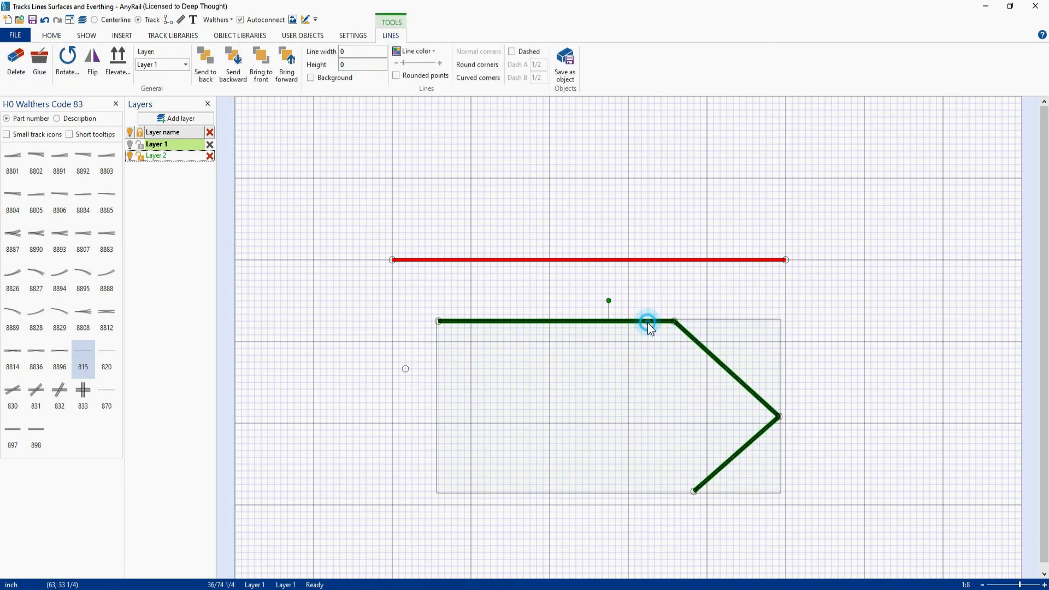
{"action": "left_click", "coordinate": [478, 66]}
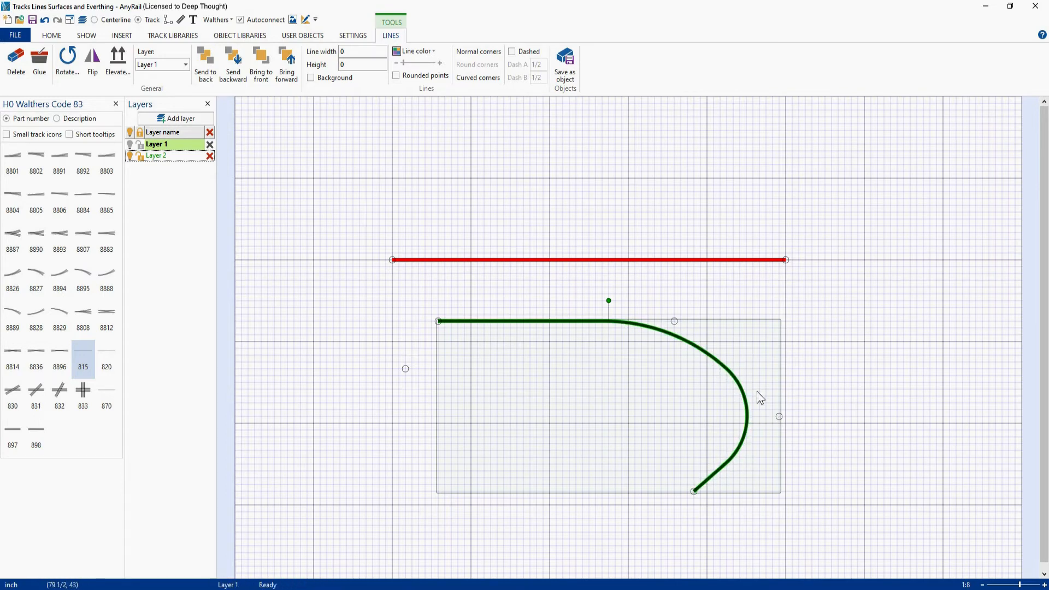
{"action": "left_click", "coordinate": [479, 78]}
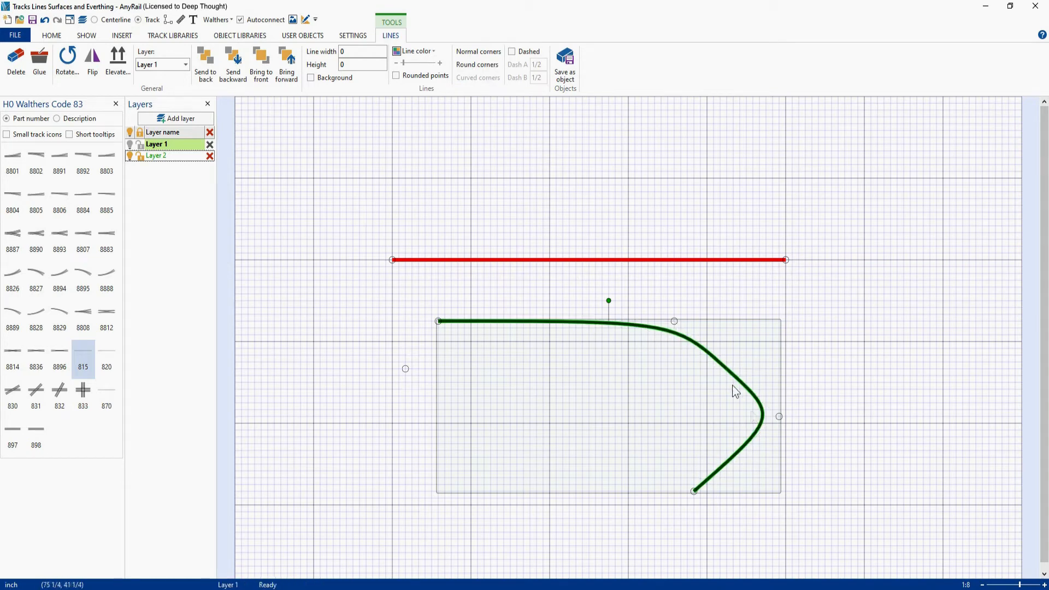
Move the three-segment line's two corner points inward, the upper one to about (66, 31), and set the line to normal corners
{"action": "left_click_drag", "start_coordinate": [778, 418], "coordinate": [739, 412]}
{"action": "mouse_move", "coordinate": [674, 320]}
{"action": "left_mouse_down"}
{"action": "mouse_move", "coordinate": [674, 293]}
{"action": "mouse_move", "coordinate": [641, 329]}
{"action": "mouse_move", "coordinate": [667, 307]}
{"action": "left_mouse_up"}
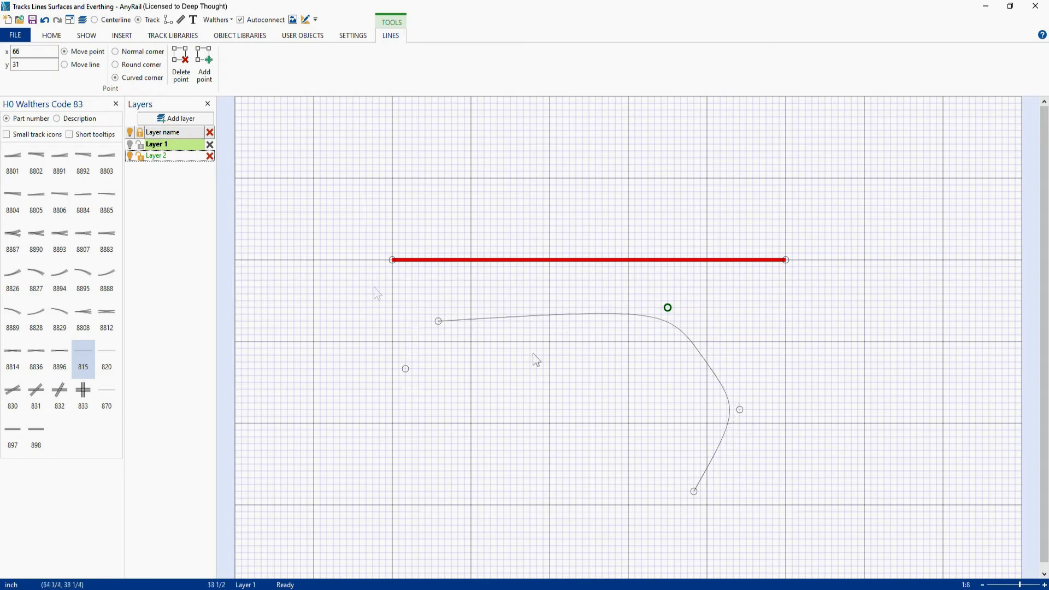
{"action": "left_click", "coordinate": [624, 315]}
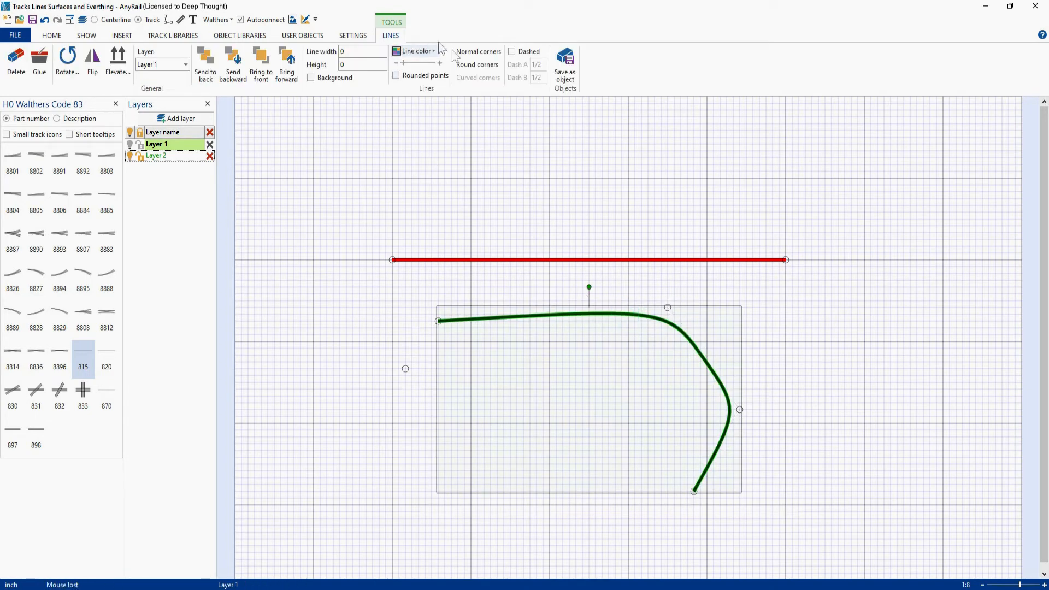
{"action": "left_click", "coordinate": [469, 56]}
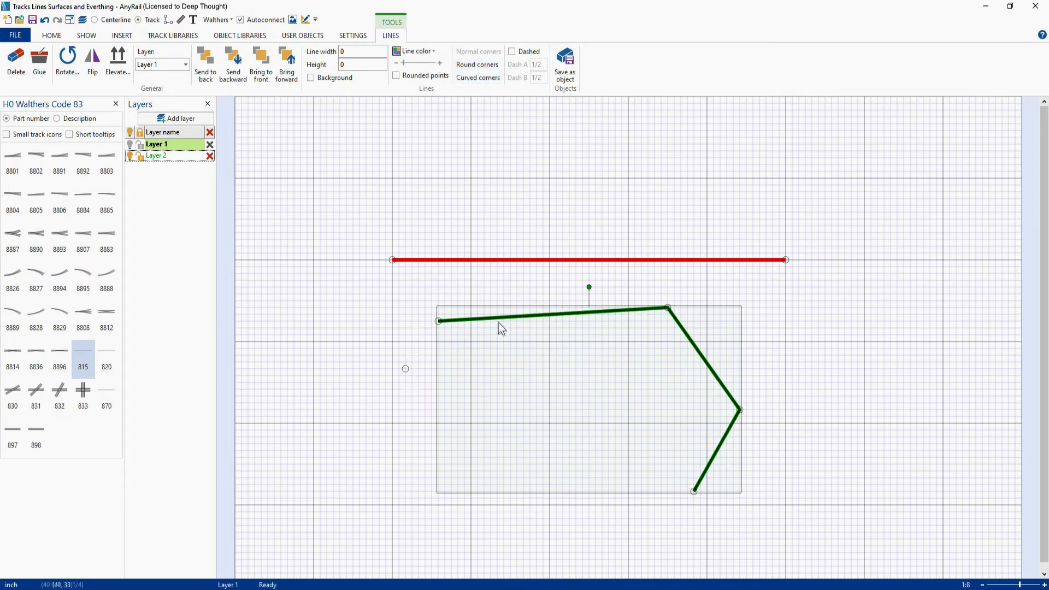
Make the red horizontal line dashed and deselect it to show its appearance
{"action": "left_click", "coordinate": [522, 259]}
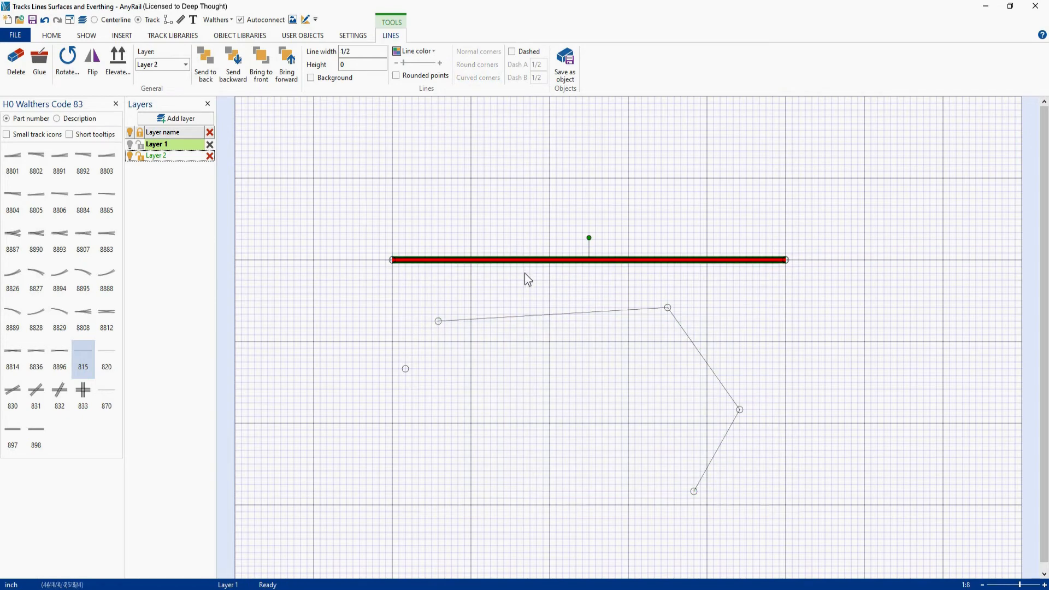
{"action": "left_click", "coordinate": [513, 53]}
{"action": "left_click", "coordinate": [513, 166]}
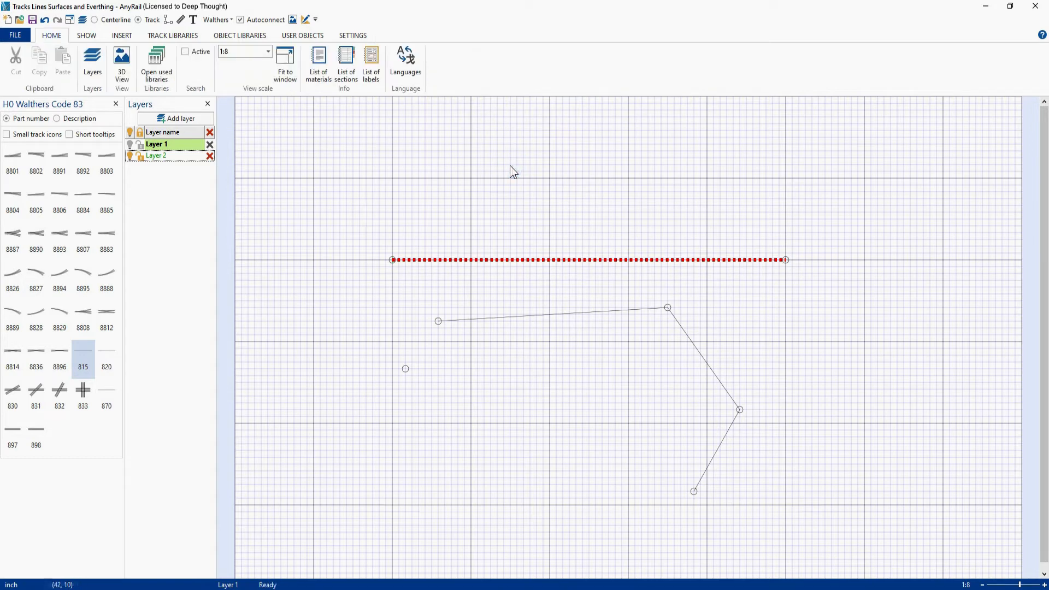
Set both Dash A and Dash B of the red dashed line to 1 inch
{"action": "left_click", "coordinate": [645, 262]}
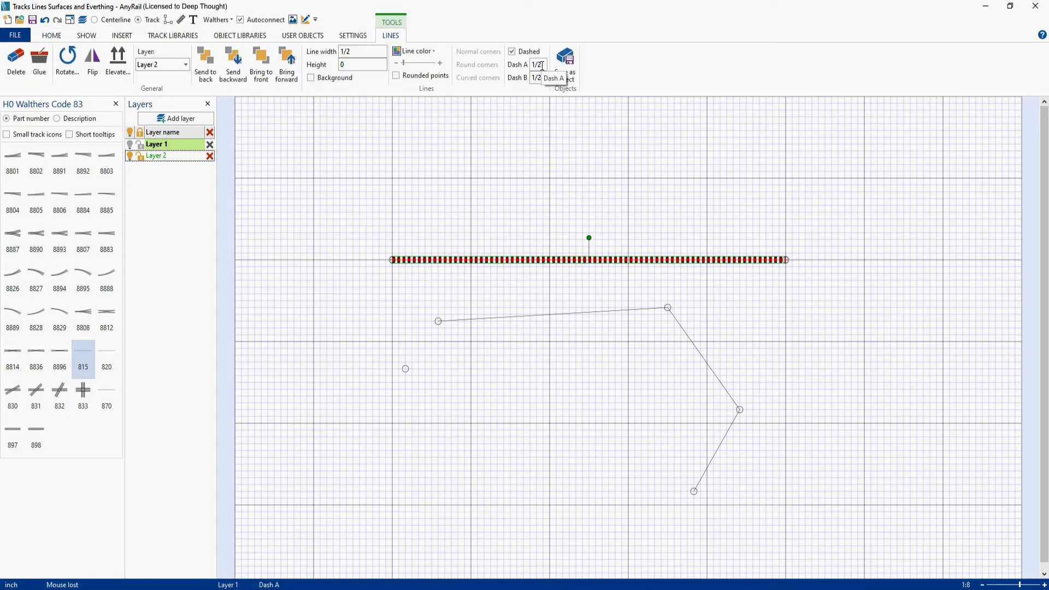
{"action": "double_click", "coordinate": [542, 66]}
{"action": "type", "text": "1"}
{"action": "key", "text": "Return"}
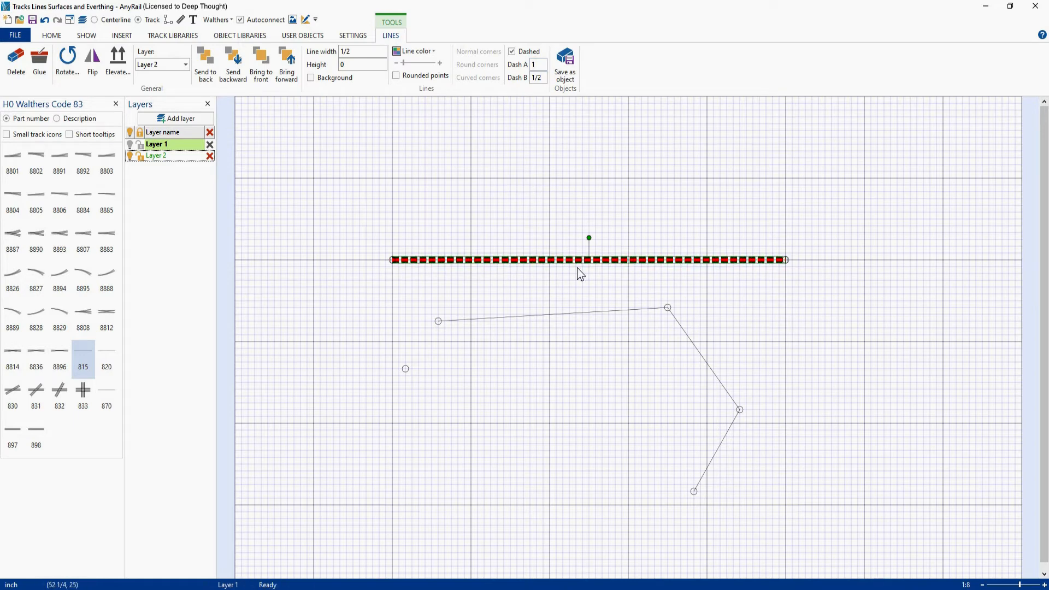
{"action": "left_click", "coordinate": [542, 77]}
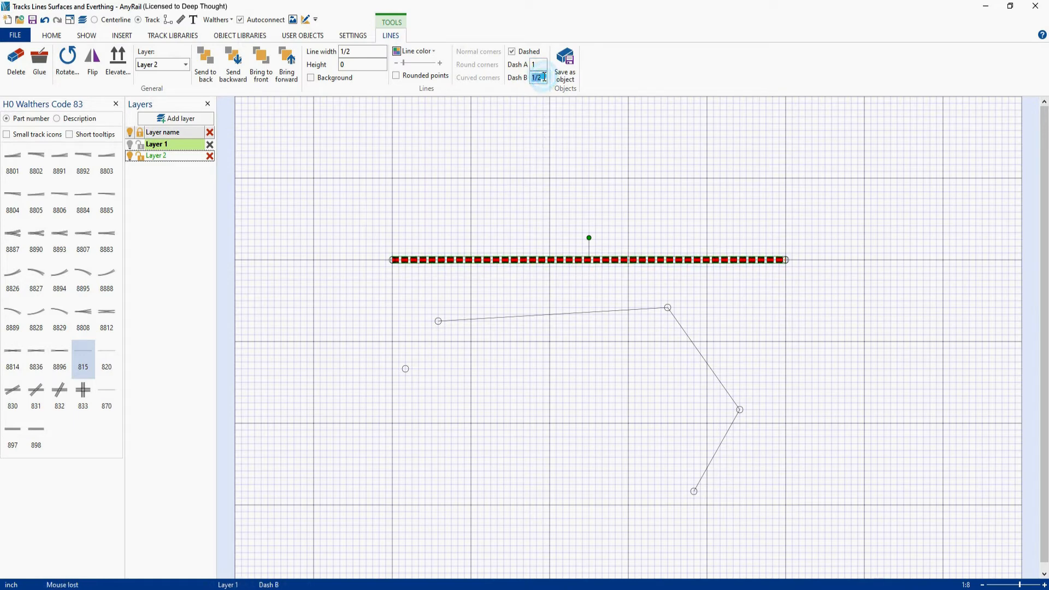
{"action": "key", "text": "Return"}
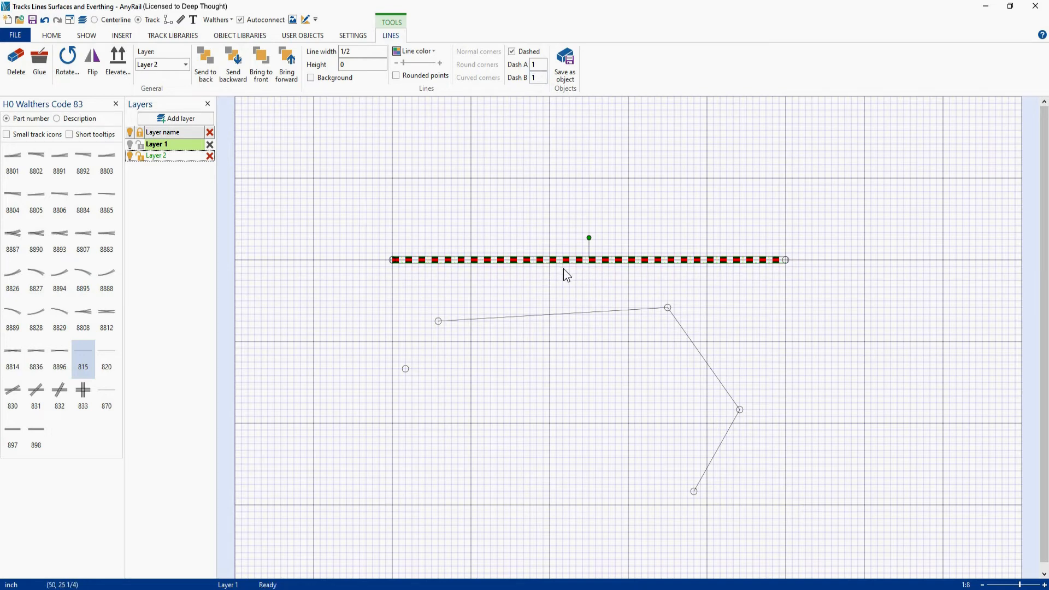
Turn off the dashed style of the red line and deselect it
{"action": "left_click", "coordinate": [562, 269]}
{"action": "left_click", "coordinate": [574, 261]}
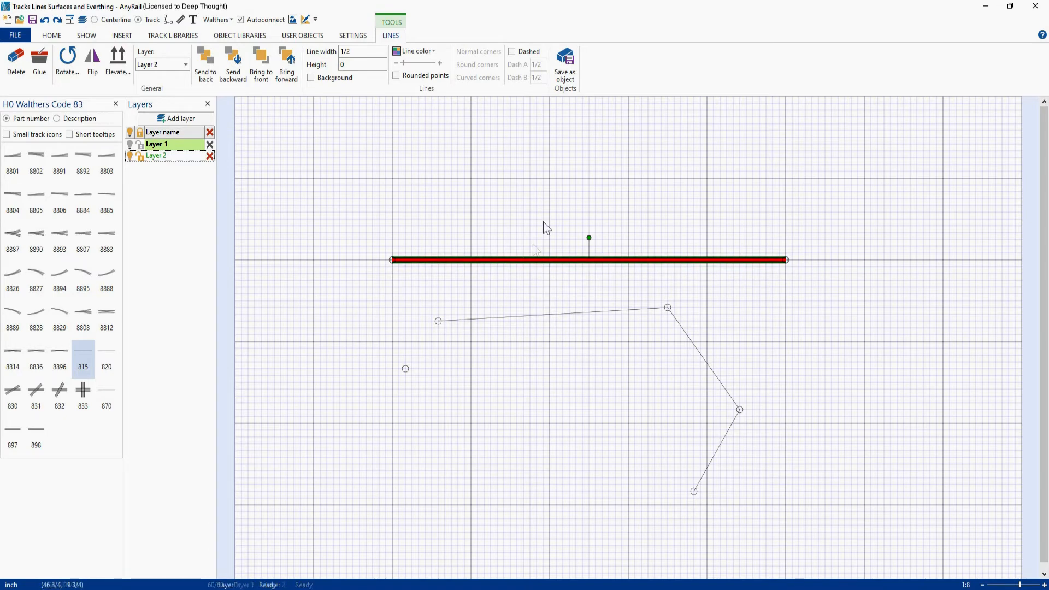
{"action": "left_click", "coordinate": [565, 274]}
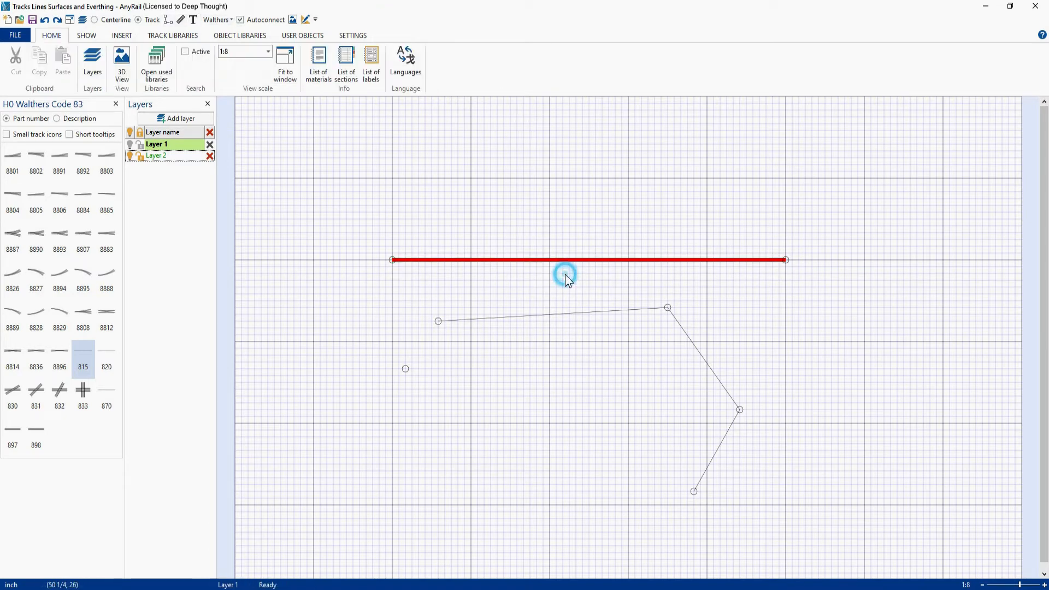
Select the red line's left endpoint, try the Move line mode, return to Move point and add a point beside it
{"action": "left_click", "coordinate": [391, 261]}
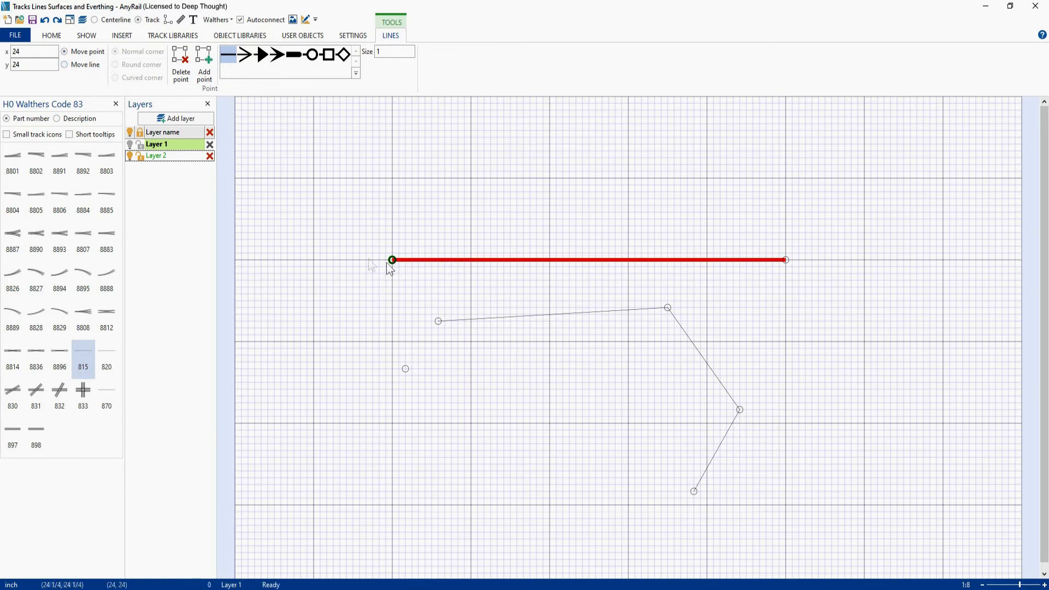
{"action": "left_click", "coordinate": [64, 65]}
{"action": "left_click", "coordinate": [65, 52]}
{"action": "left_click", "coordinate": [208, 61]}
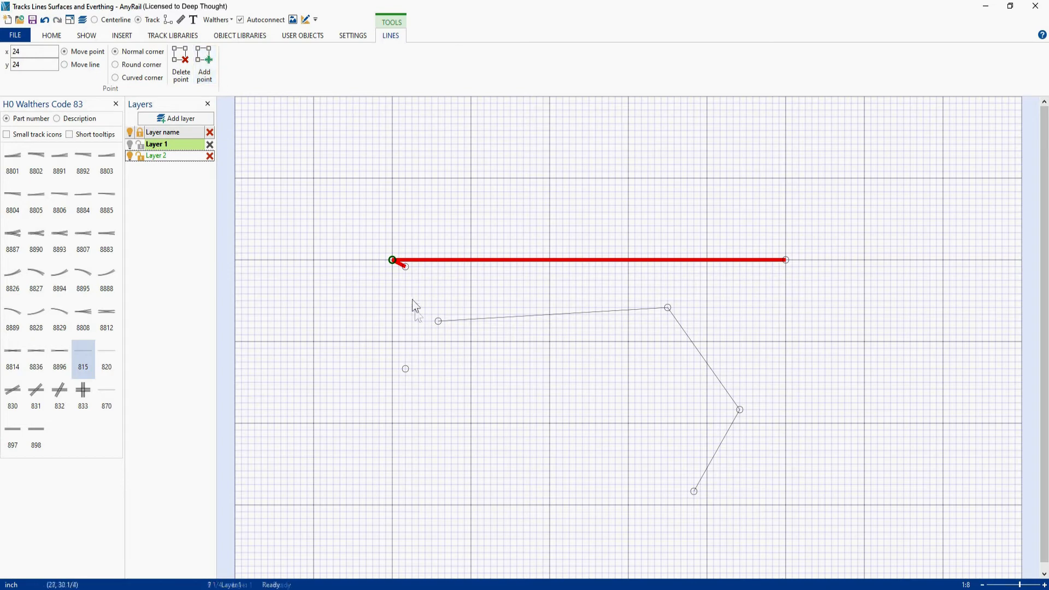
Delete the extra points at the red line's left end and move the remaining endpoint back to (24, 24)
{"action": "left_click", "coordinate": [208, 60]}
{"action": "left_click", "coordinate": [206, 52]}
{"action": "left_click", "coordinate": [188, 63]}
{"action": "left_click", "coordinate": [188, 62]}
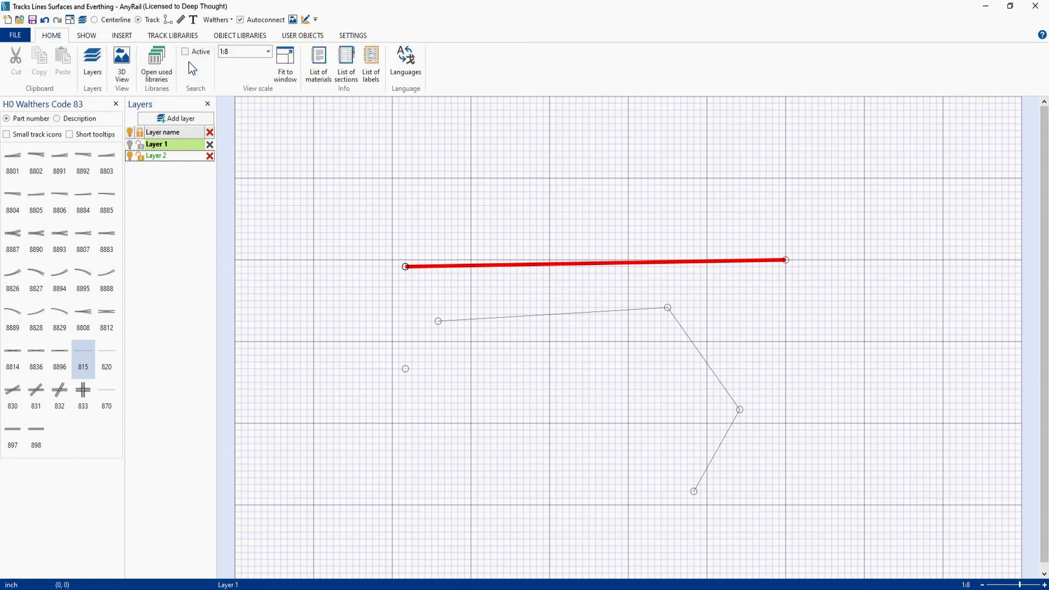
{"action": "left_click_drag", "start_coordinate": [405, 267], "coordinate": [386, 262]}
Try the arrow, circle and square end styles on the red line's left endpoint
{"action": "left_click", "coordinate": [391, 261]}
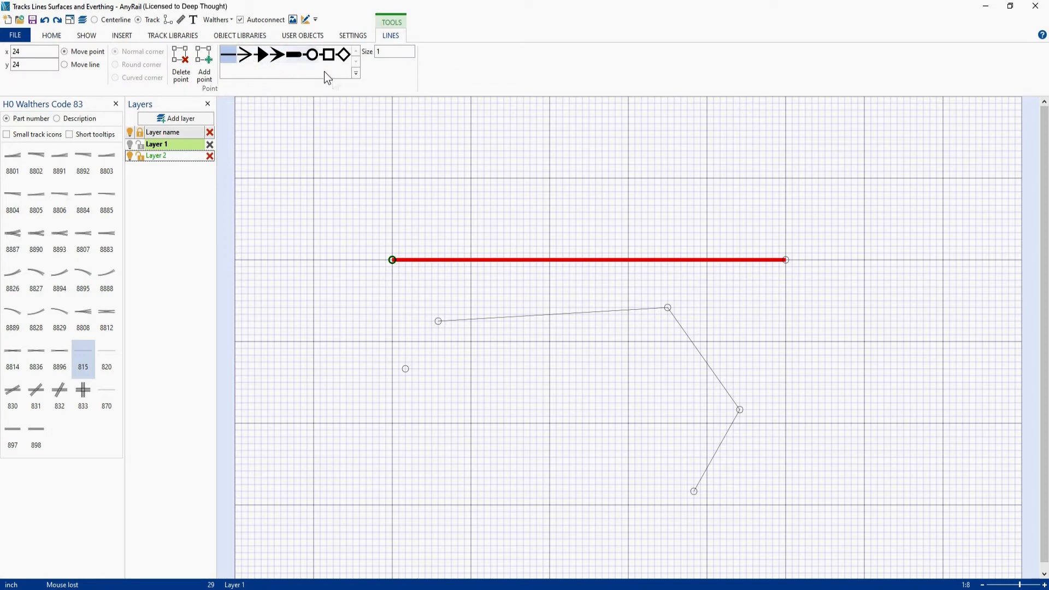
{"action": "left_click", "coordinate": [355, 73]}
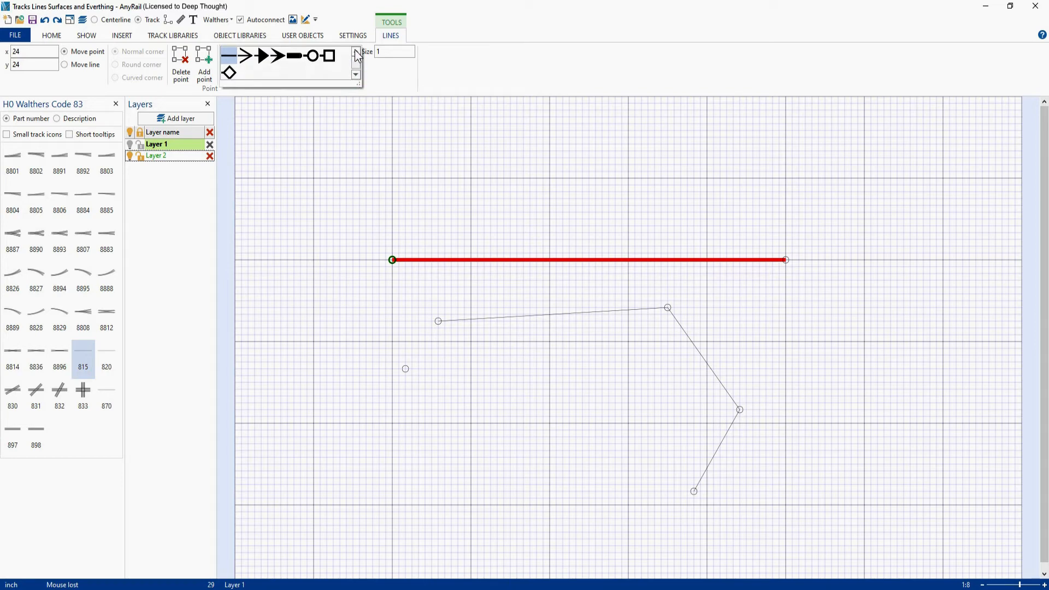
{"action": "left_click", "coordinate": [228, 59]}
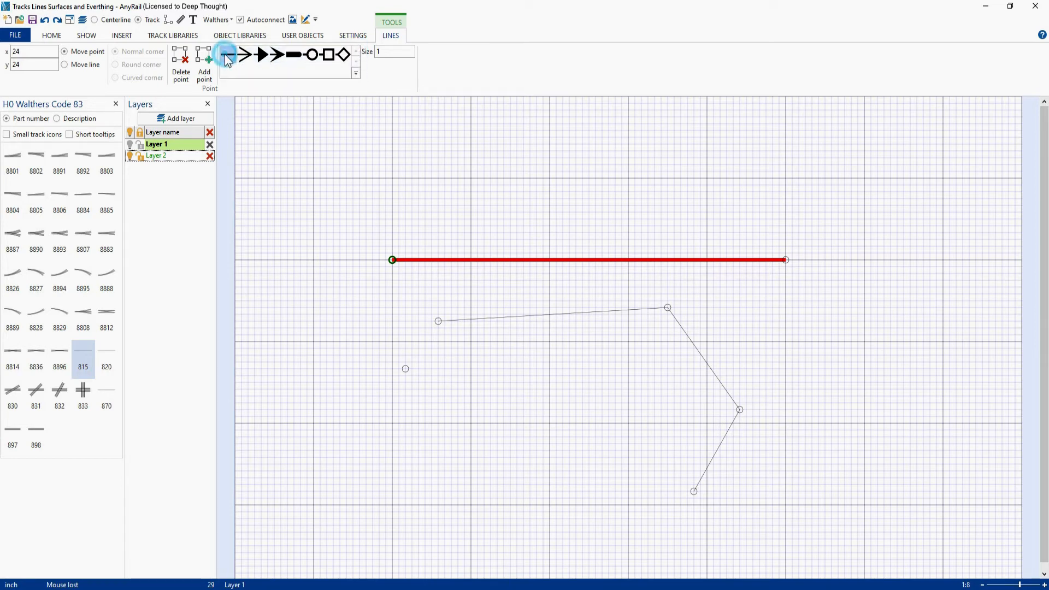
{"action": "left_click", "coordinate": [245, 59]}
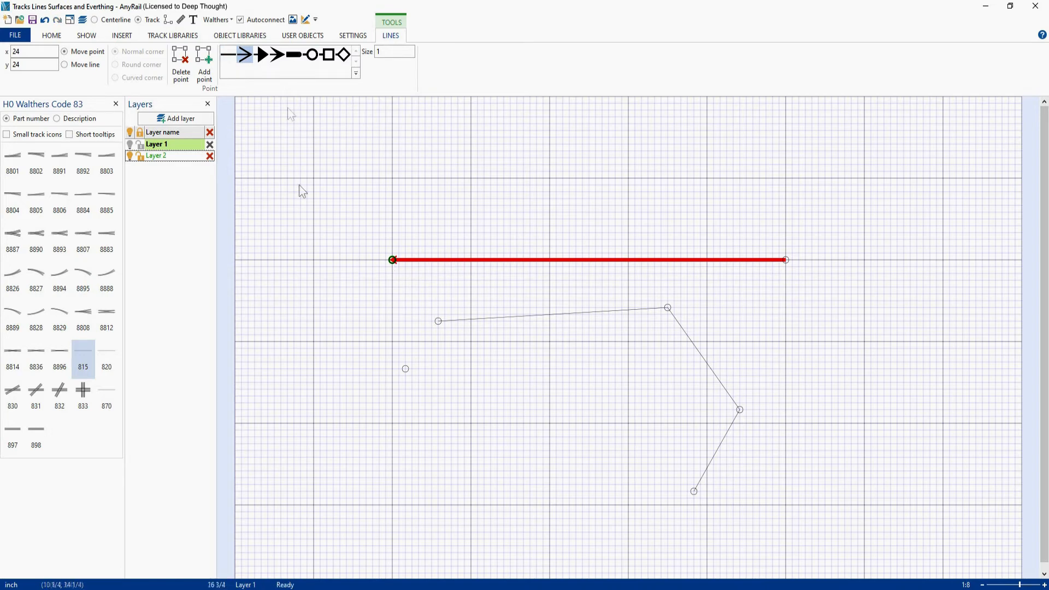
{"action": "left_click", "coordinate": [266, 61]}
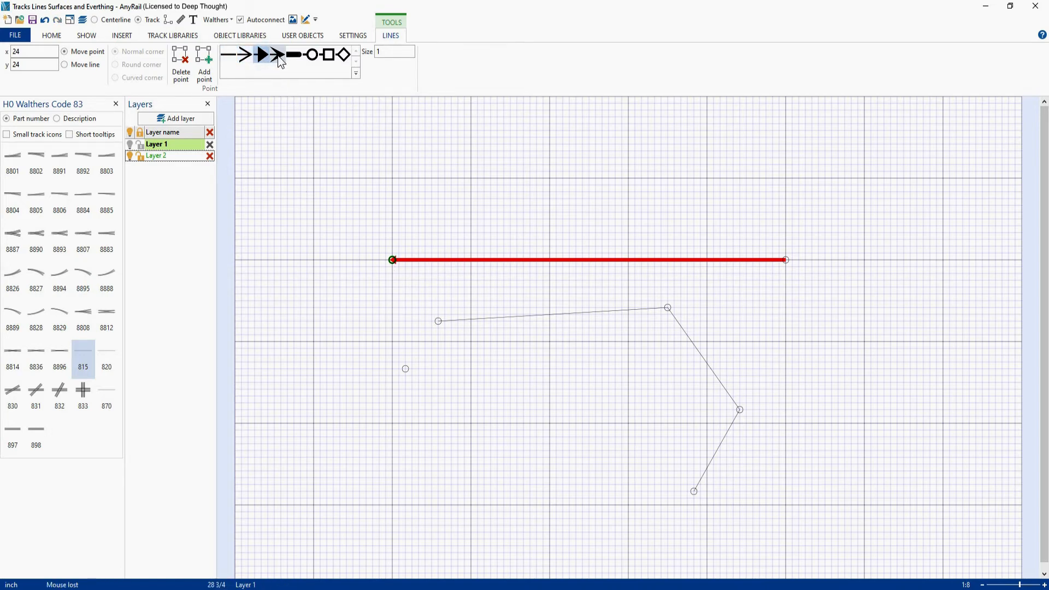
{"action": "left_click", "coordinate": [278, 56]}
{"action": "left_click", "coordinate": [309, 57]}
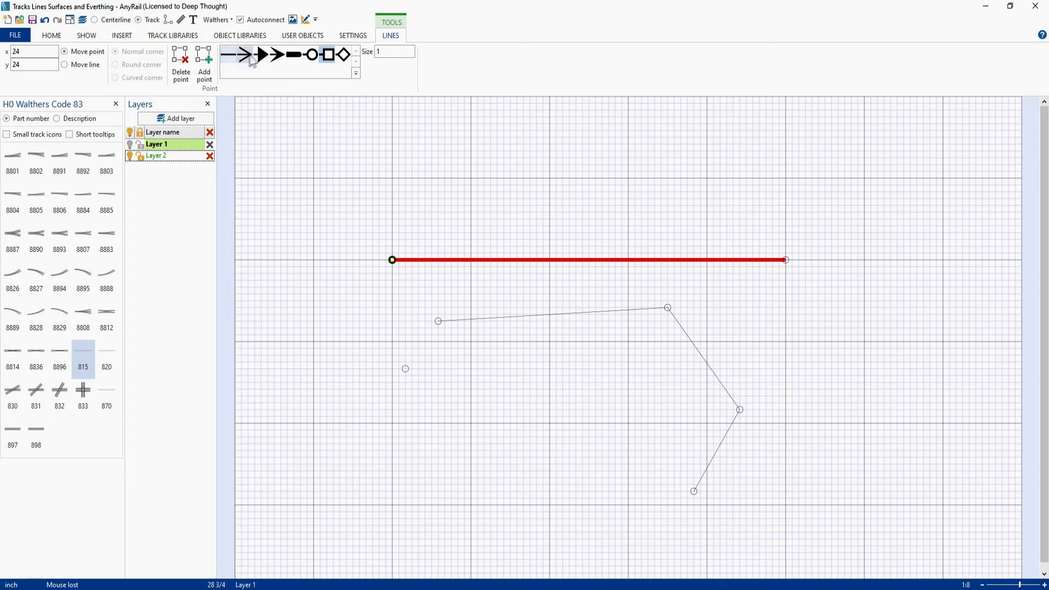
Apply the open arrow end style to both the left and right endpoints of the red line
{"action": "left_click", "coordinate": [249, 61]}
{"action": "left_click", "coordinate": [786, 260]}
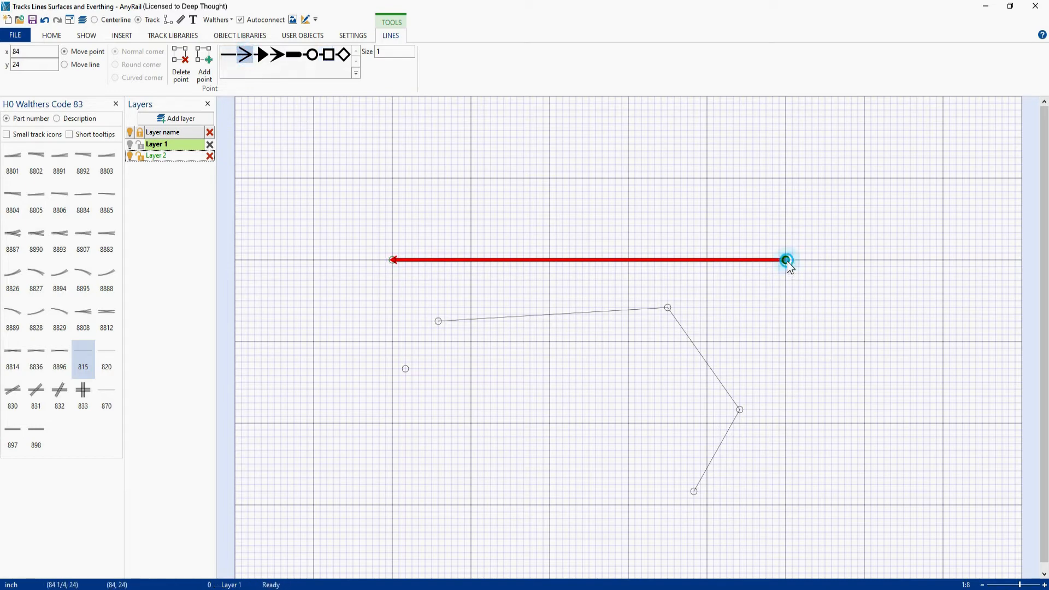
{"action": "left_click", "coordinate": [247, 59]}
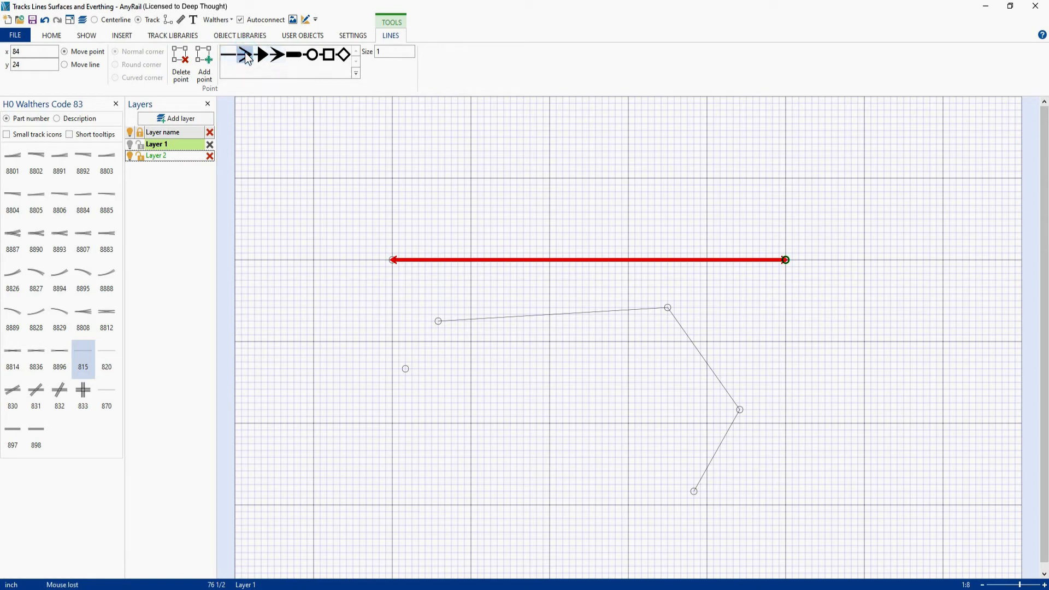
Try an arrow size of 2 on the red line's left endpoint
{"action": "left_click", "coordinate": [426, 272]}
{"action": "left_click", "coordinate": [438, 298]}
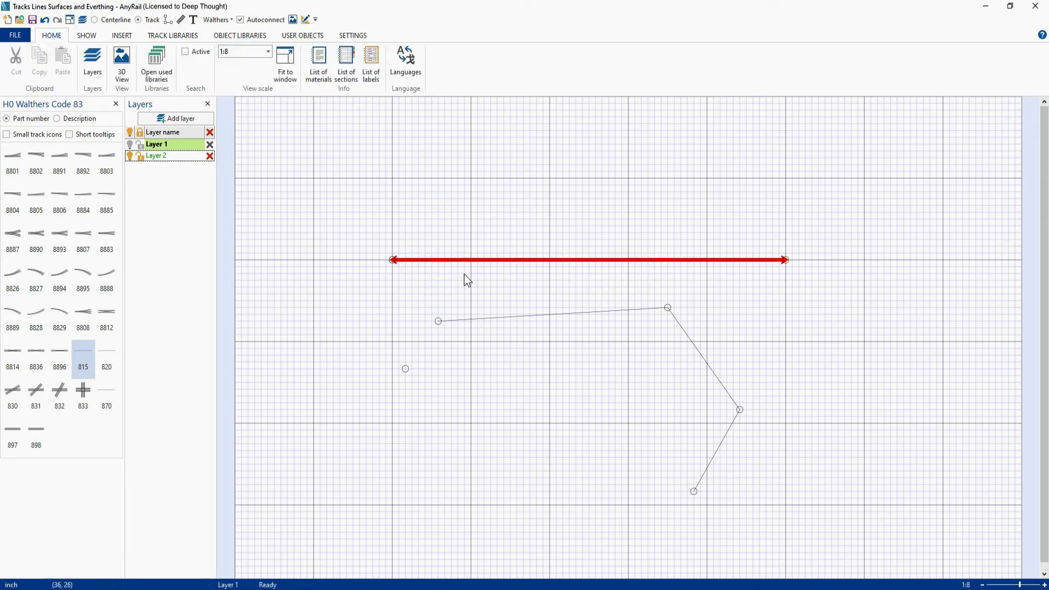
{"action": "left_click", "coordinate": [391, 261]}
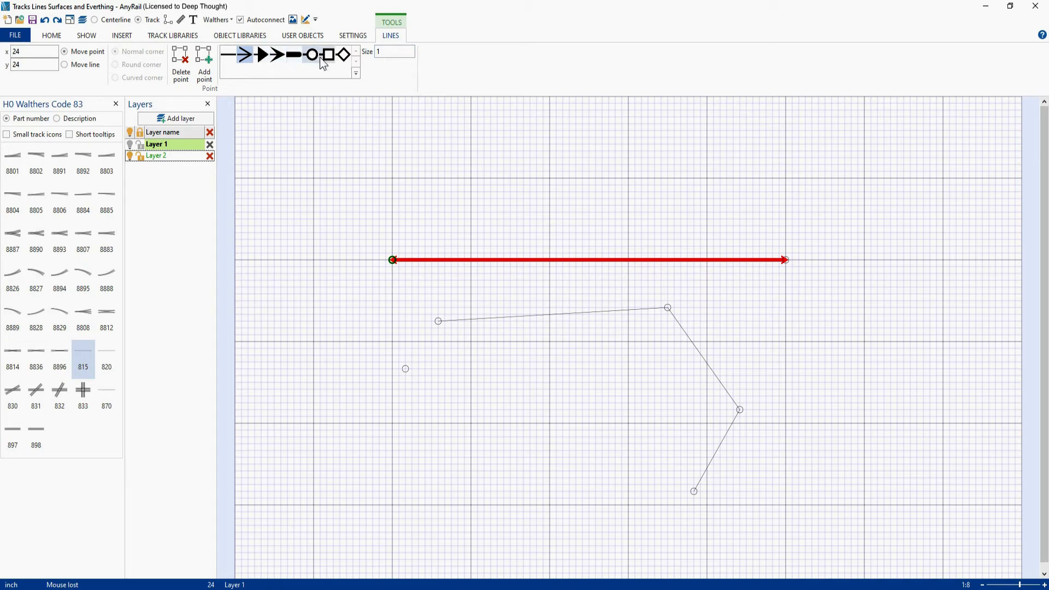
{"action": "double_click", "coordinate": [387, 51]}
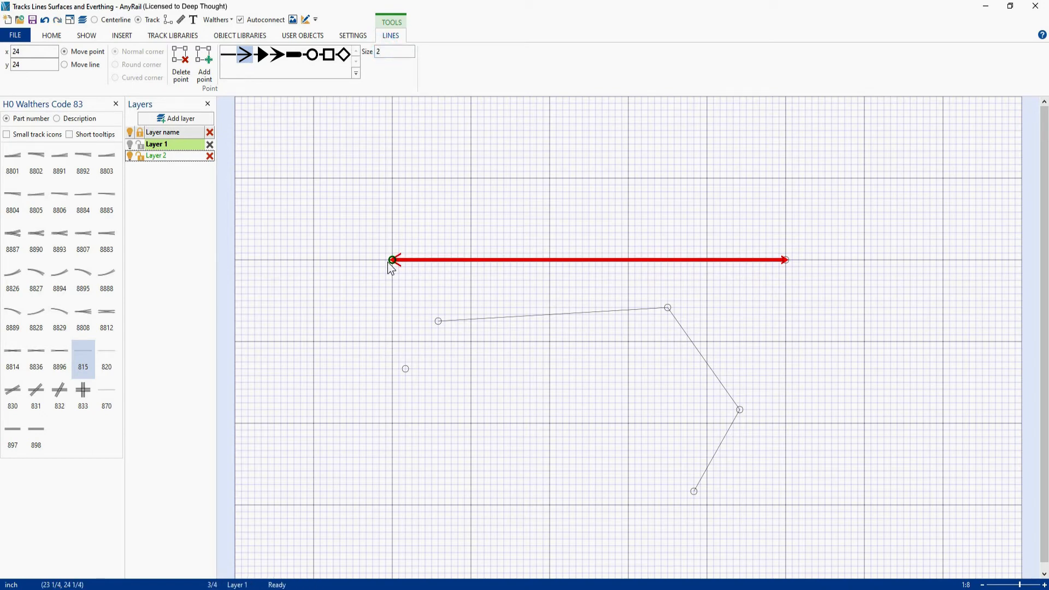
{"action": "left_click", "coordinate": [385, 141]}
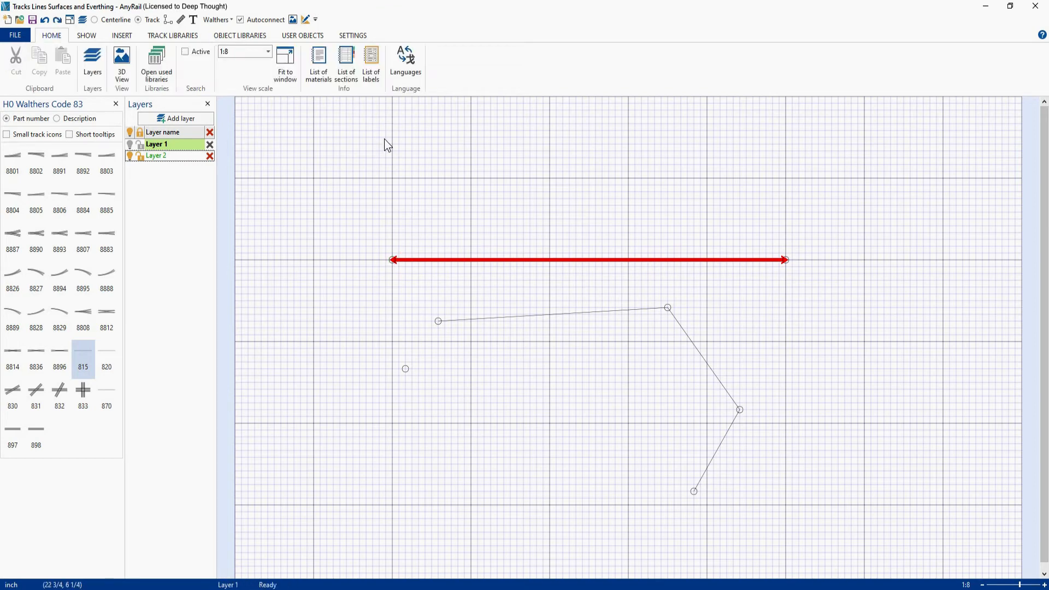
Compare the options for the whole red line with those for its left endpoint
{"action": "left_click", "coordinate": [514, 260]}
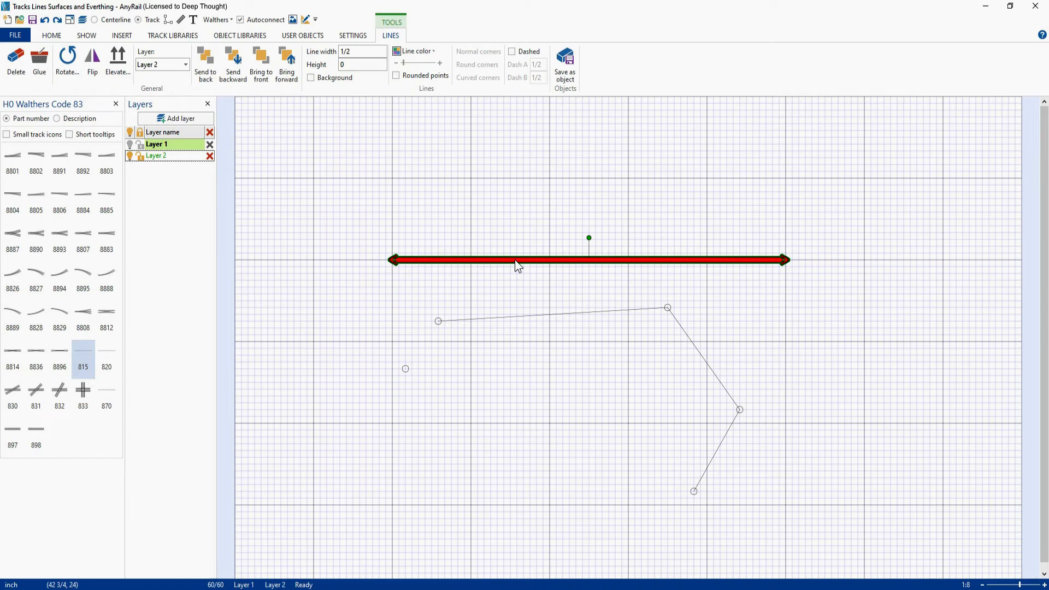
{"action": "left_click", "coordinate": [396, 267]}
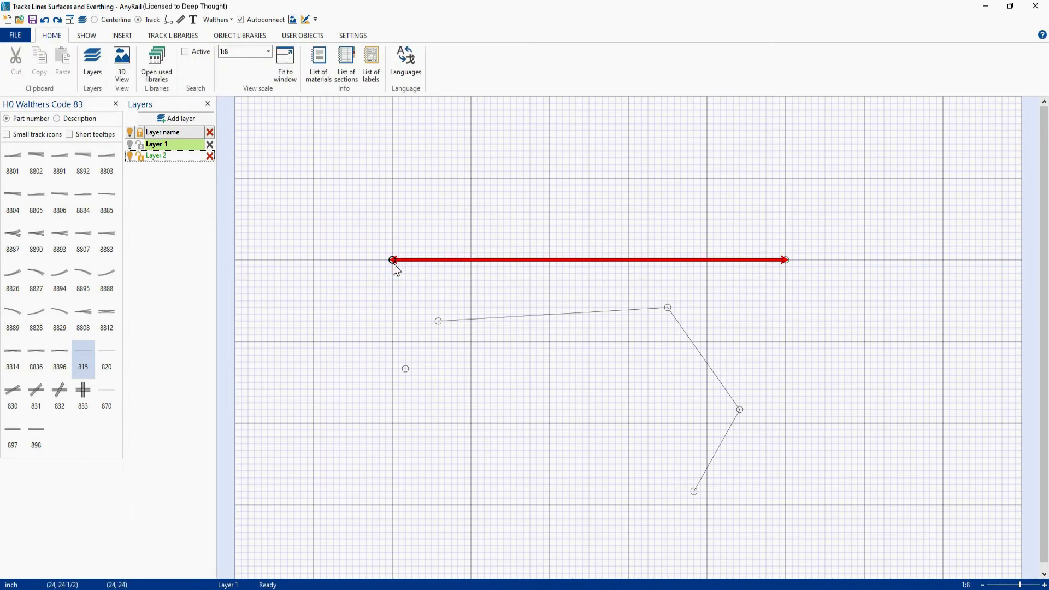
{"action": "left_click", "coordinate": [393, 263]}
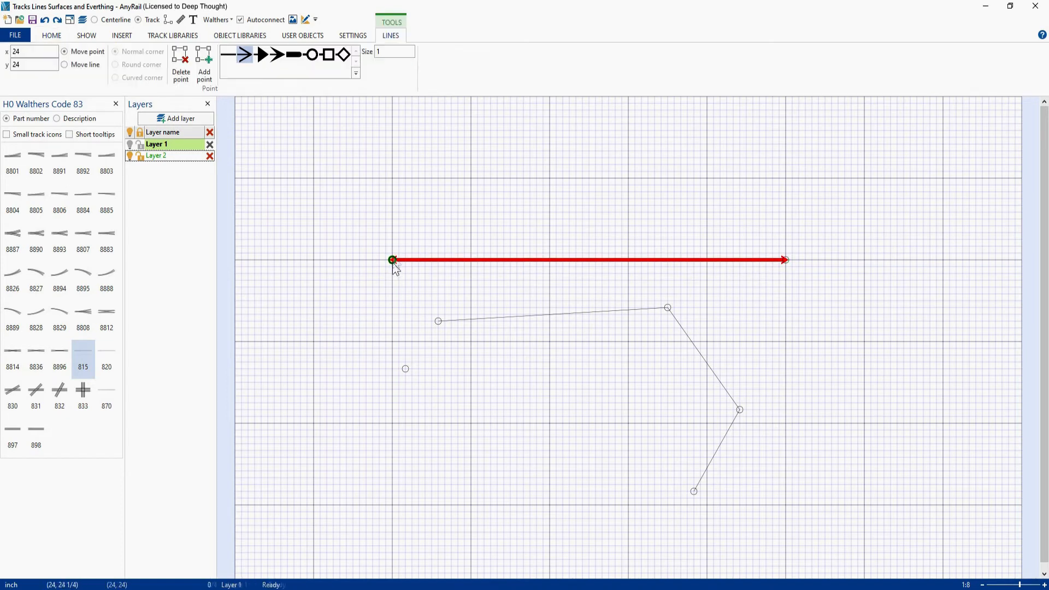
{"action": "left_click", "coordinate": [579, 260]}
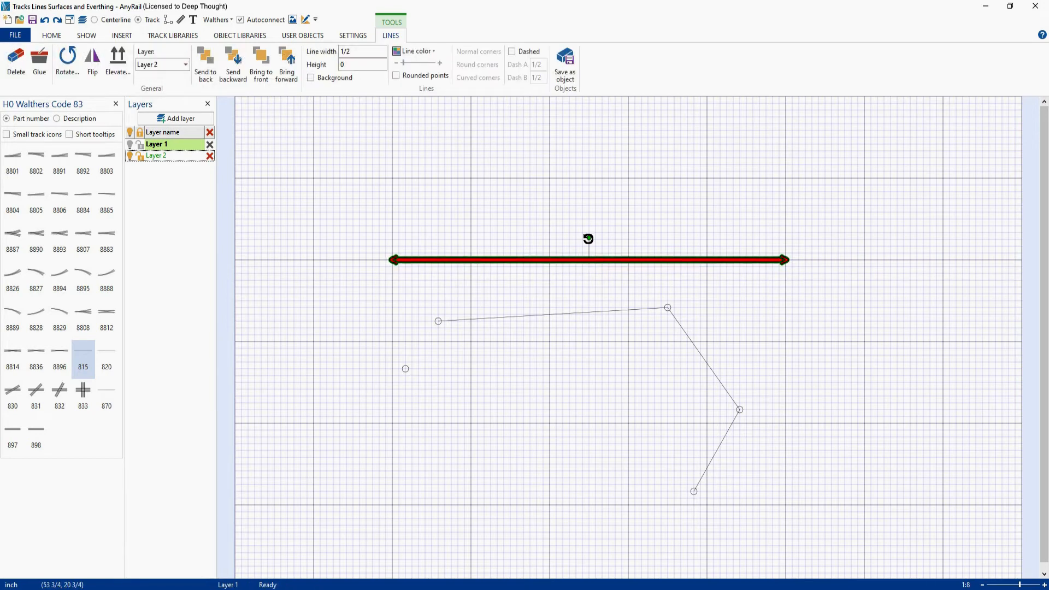
View the red line's context commands and the Rotate angle options without applying a rotation
{"action": "right_click", "coordinate": [567, 263]}
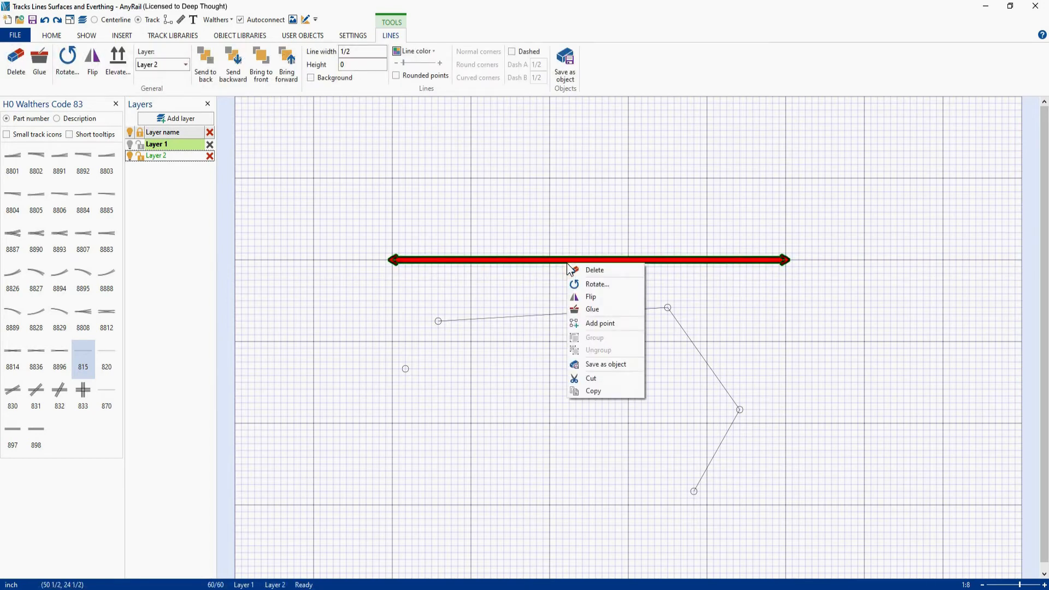
{"action": "left_click", "coordinate": [595, 284]}
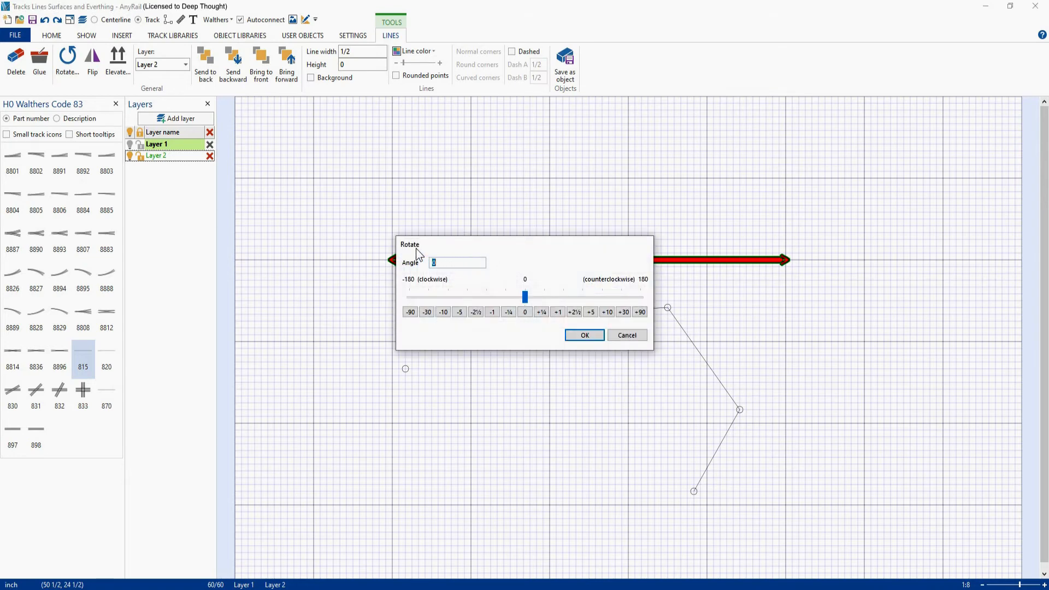
{"action": "left_click", "coordinate": [626, 336]}
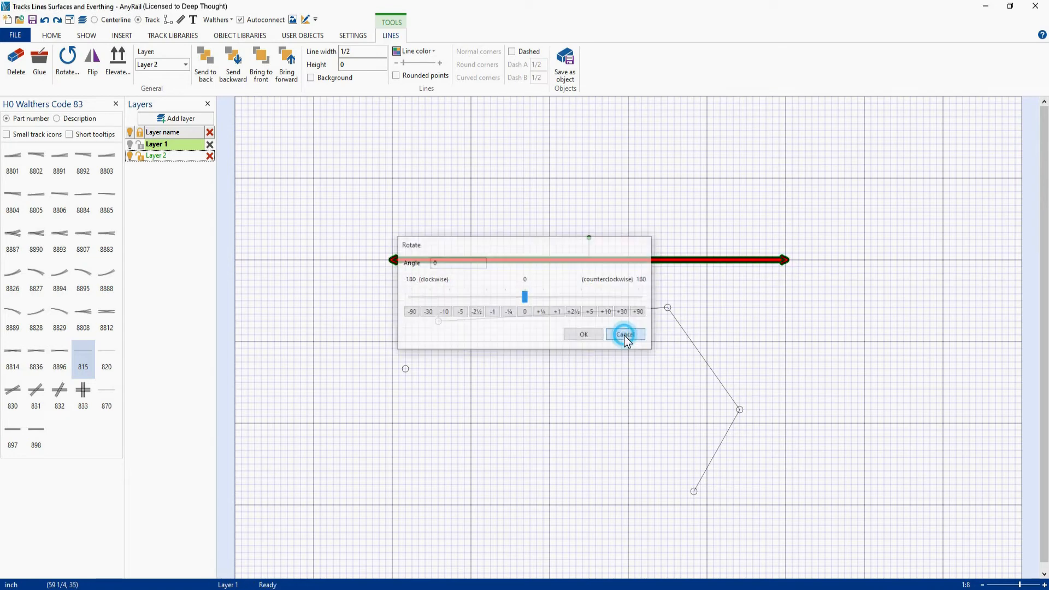
Select the red line and the thin multi-segment line below it together and delete both
{"action": "mouse_move", "coordinate": [376, 179]}
{"action": "left_mouse_down"}
{"action": "mouse_move", "coordinate": [424, 454]}
{"action": "mouse_move", "coordinate": [882, 543]}
{"action": "left_mouse_up"}
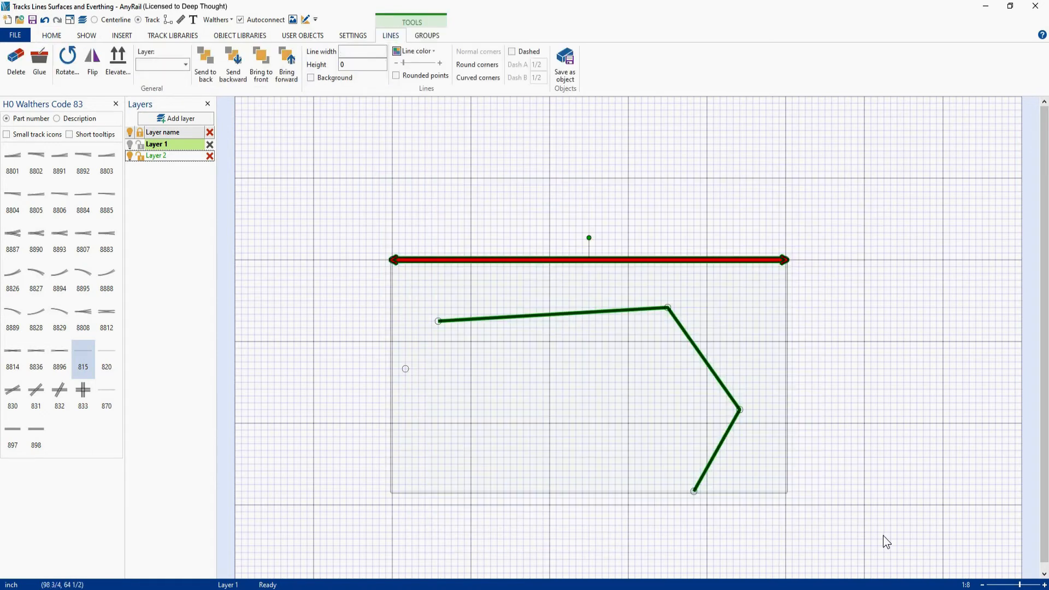
{"action": "key", "text": "Delete"}
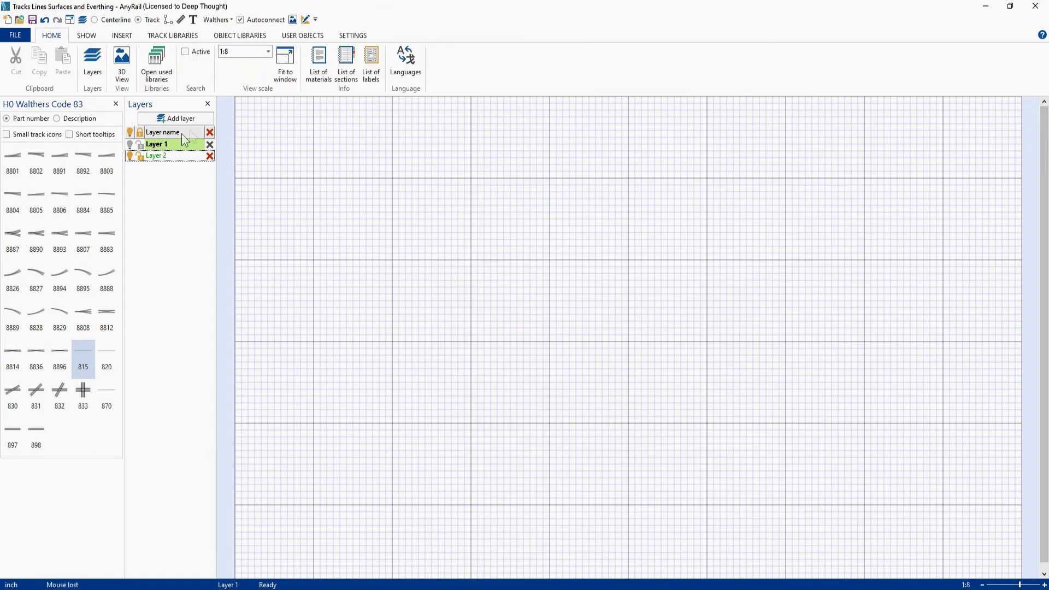
Draw a six-point freeform surface with a straight upper edge and an inward notch in its left side, and select it
{"action": "left_click", "coordinate": [122, 36]}
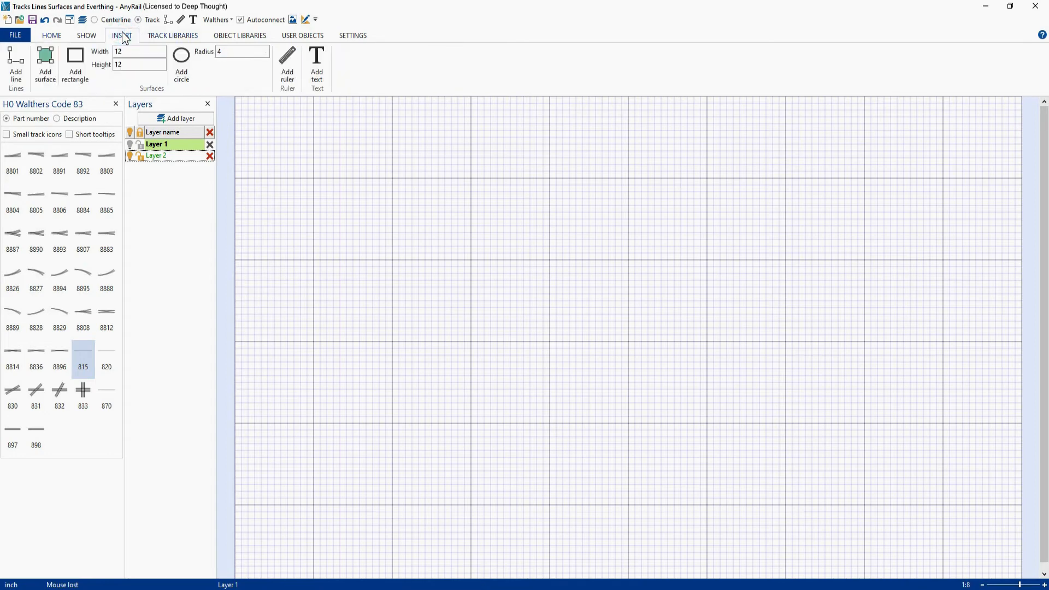
{"action": "left_click", "coordinate": [48, 60]}
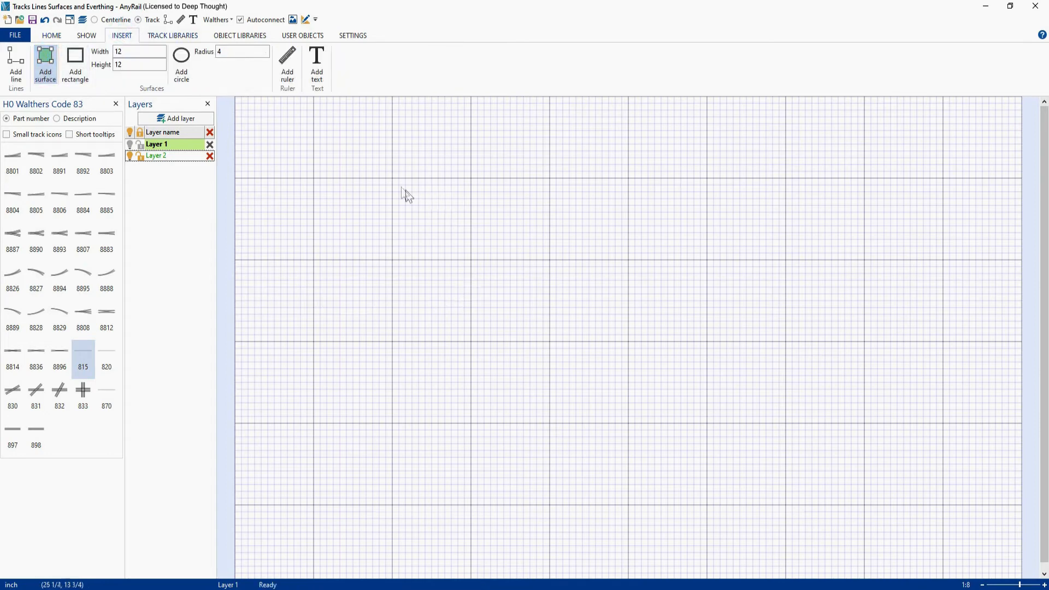
{"action": "left_click", "coordinate": [392, 178]}
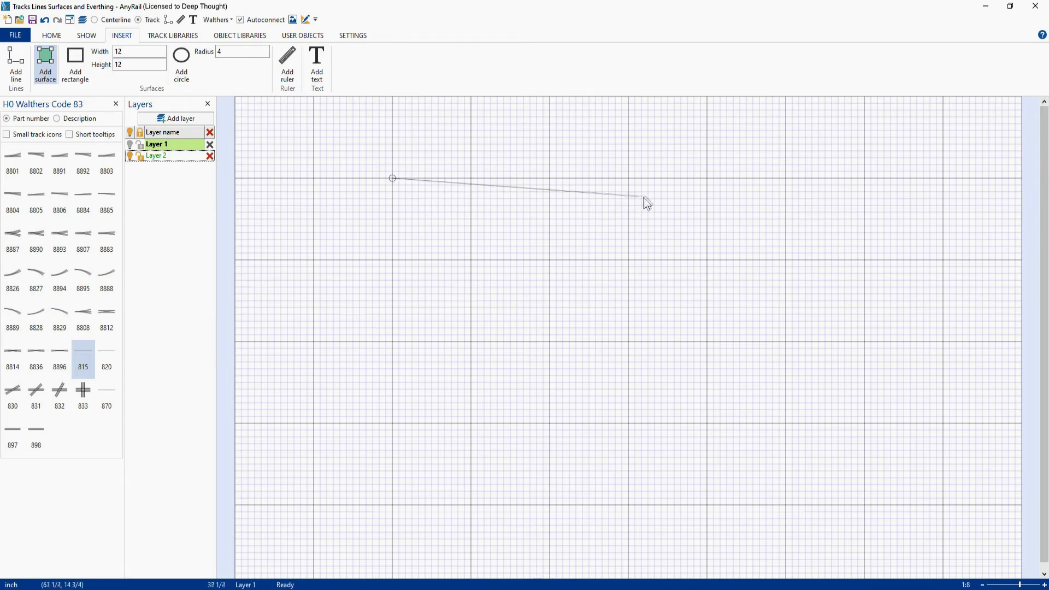
{"action": "left_click", "coordinate": [674, 178]}
{"action": "left_click", "coordinate": [759, 314]}
{"action": "left_click", "coordinate": [647, 464]}
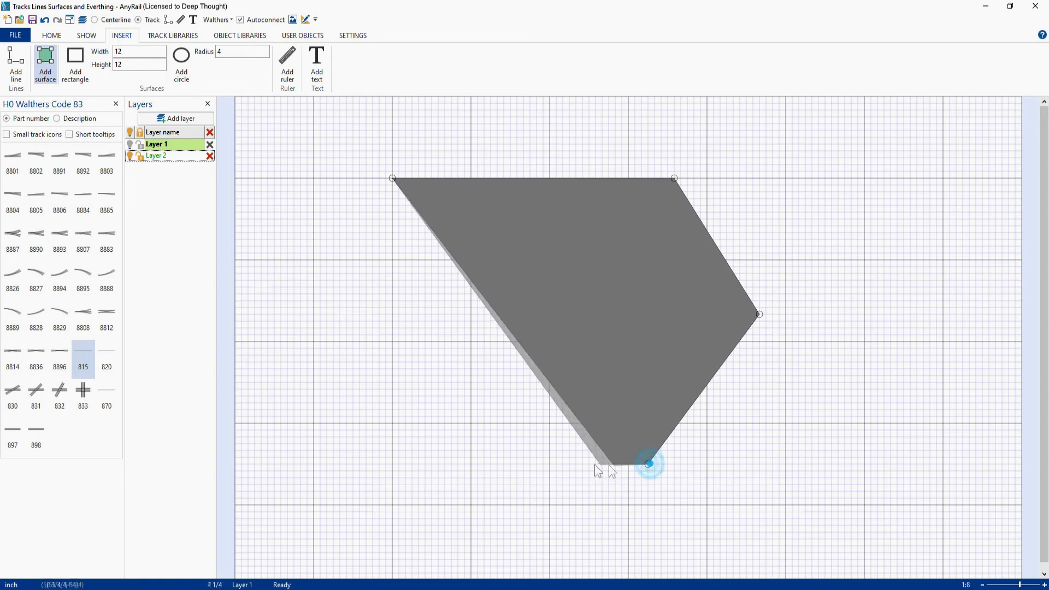
{"action": "left_click", "coordinate": [445, 478]}
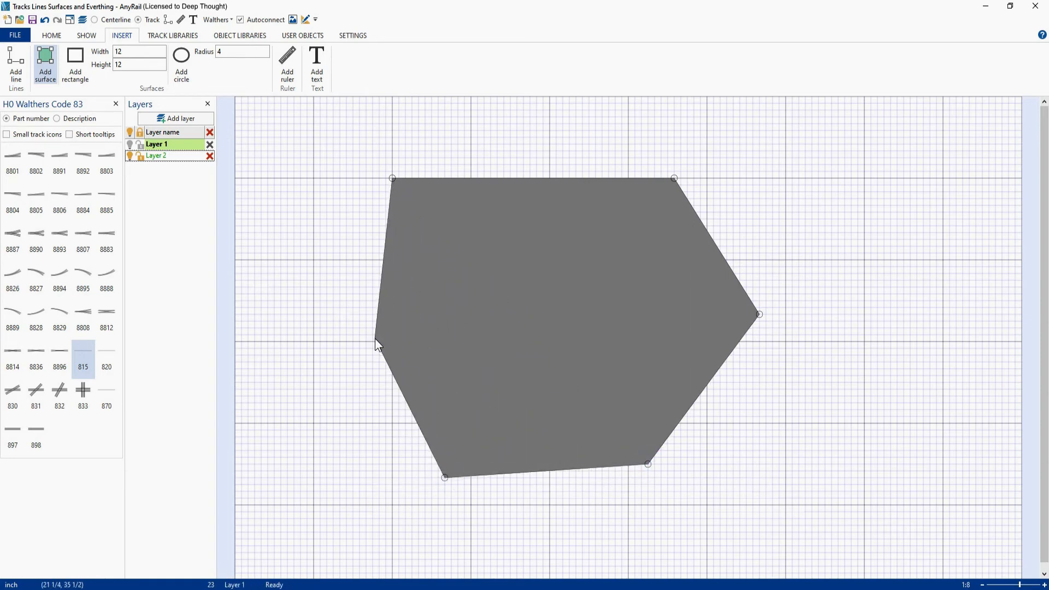
{"action": "left_click", "coordinate": [481, 320]}
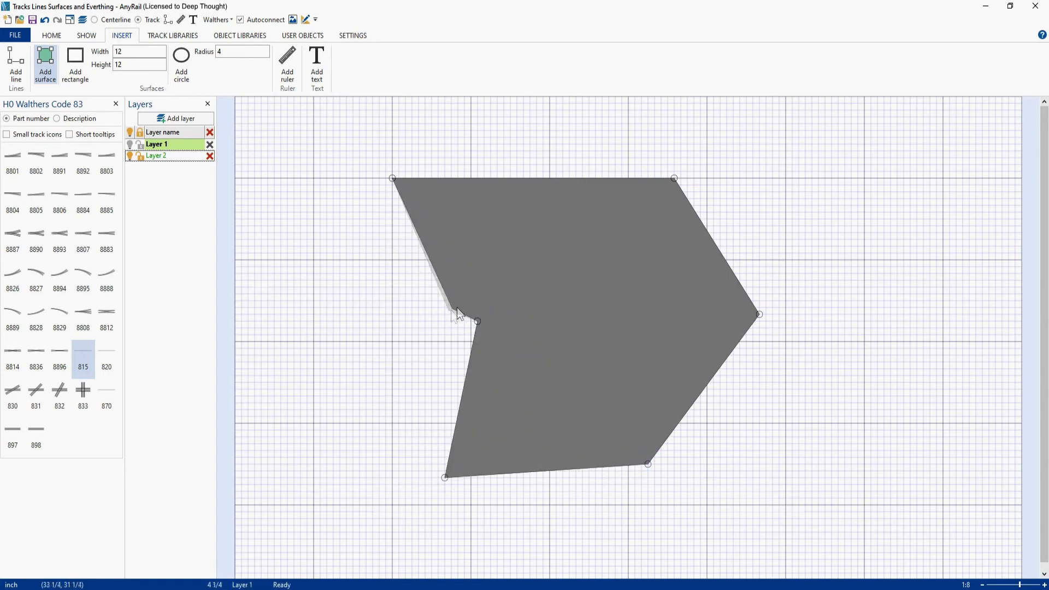
{"action": "key", "text": "Escape"}
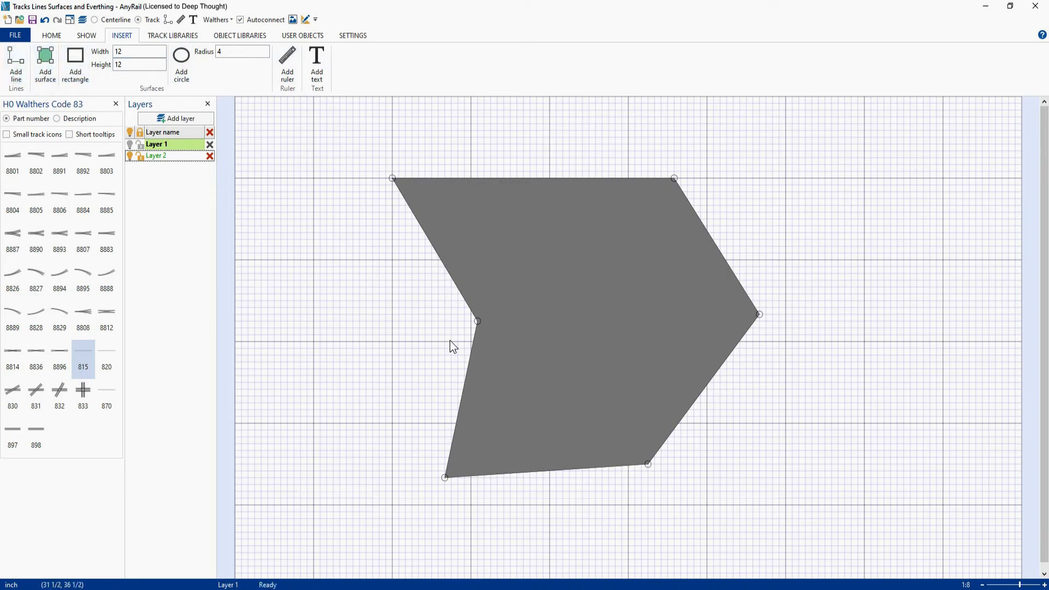
{"action": "left_click", "coordinate": [471, 178]}
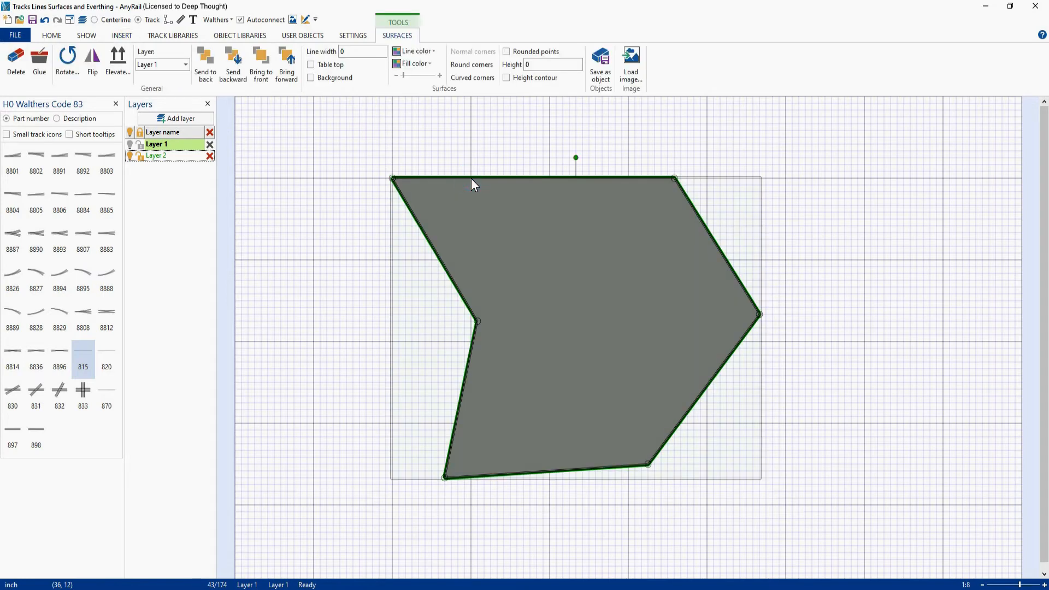
Try gluing and ungluing the surface, and flip it over and back
{"action": "left_click", "coordinate": [43, 63]}
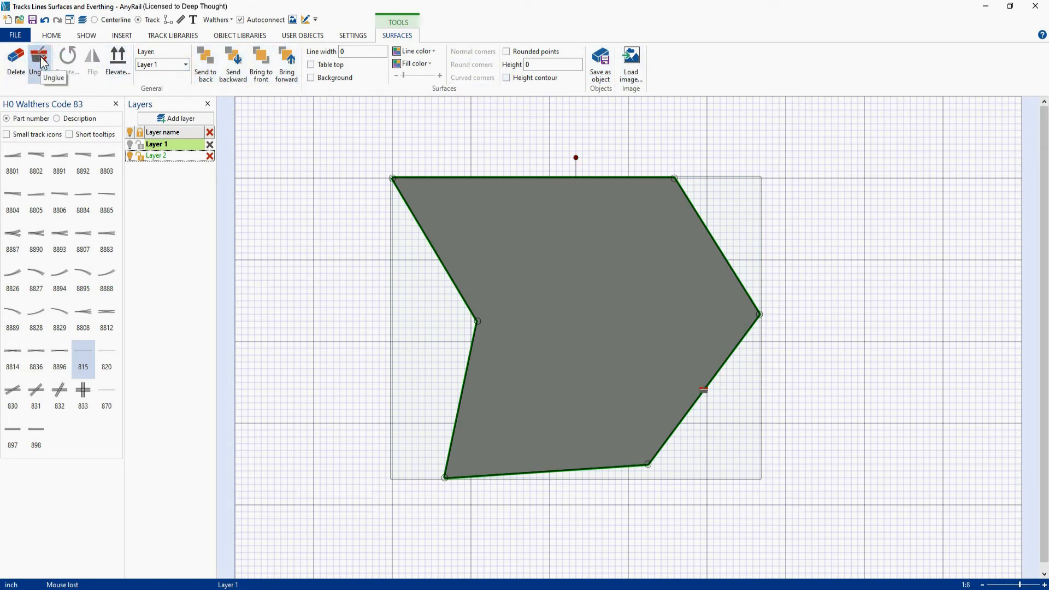
{"action": "left_click", "coordinate": [576, 158]}
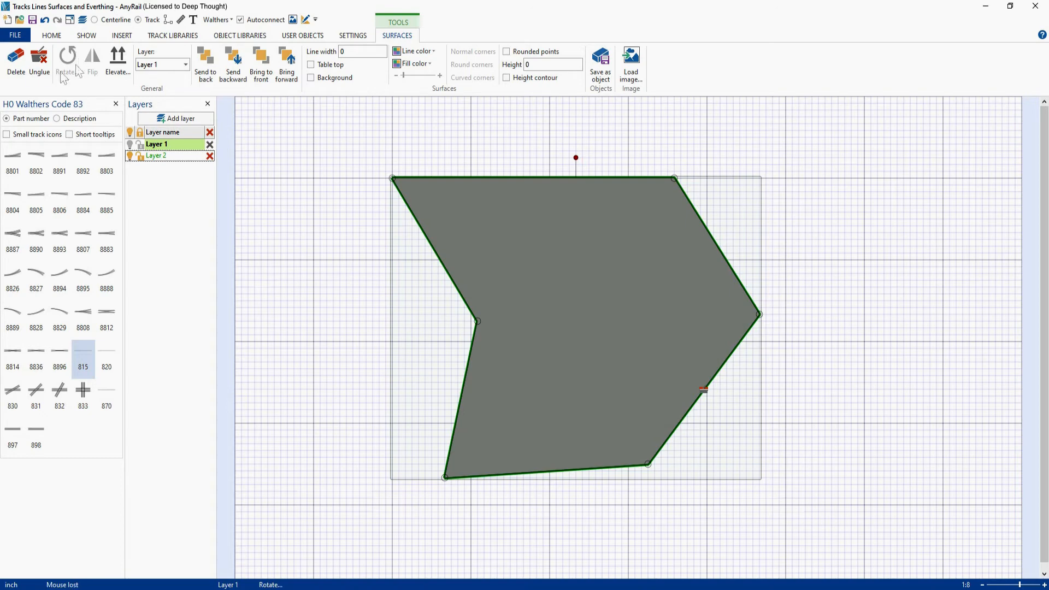
{"action": "left_click", "coordinate": [44, 65]}
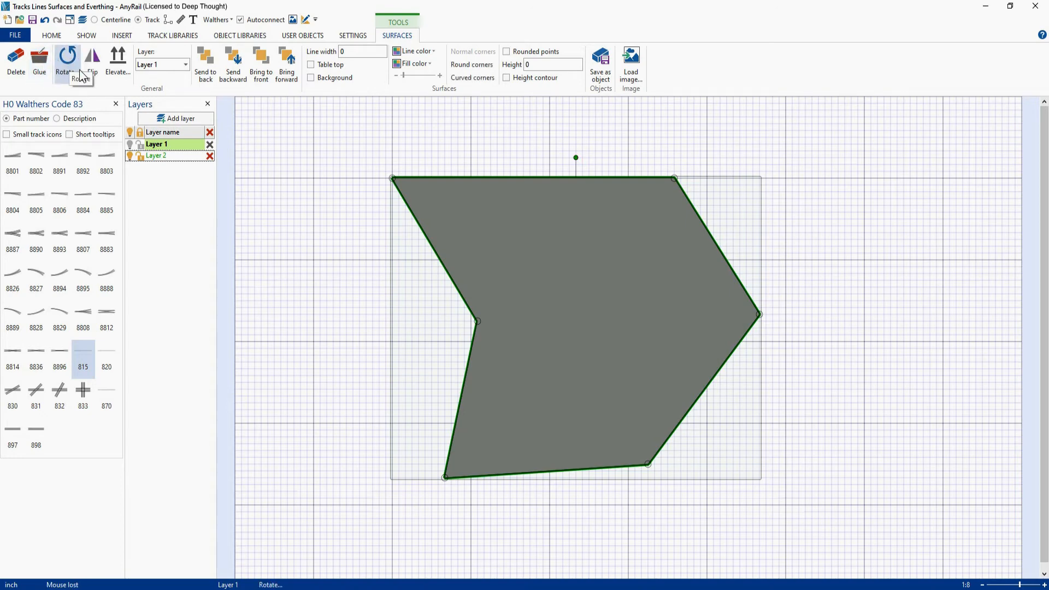
{"action": "left_click", "coordinate": [91, 67]}
{"action": "left_click", "coordinate": [91, 67]}
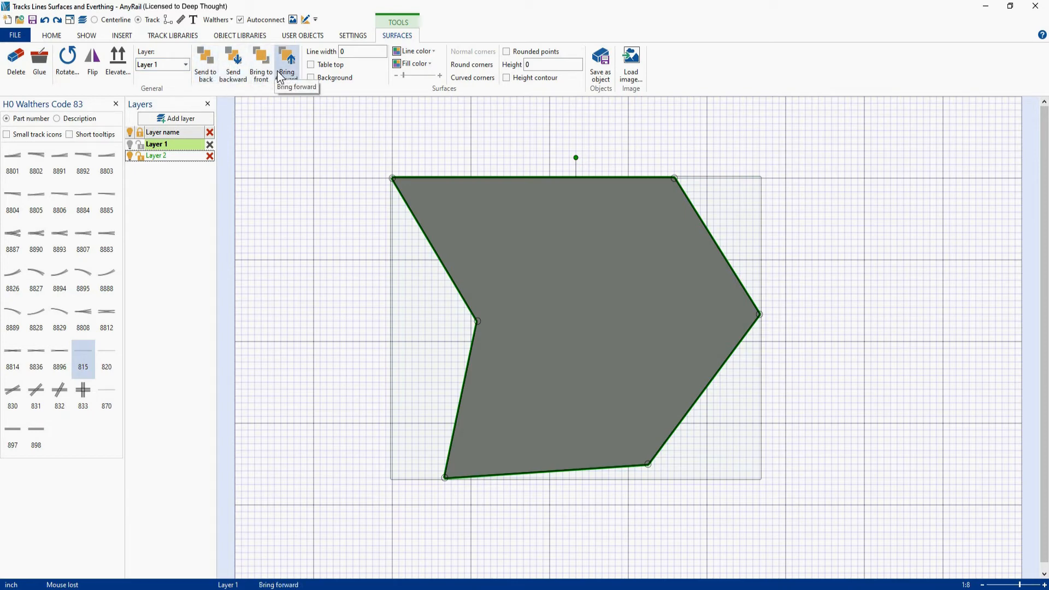
Set the surface's outline to a line width of 2 and color it red
{"action": "left_click", "coordinate": [352, 52]}
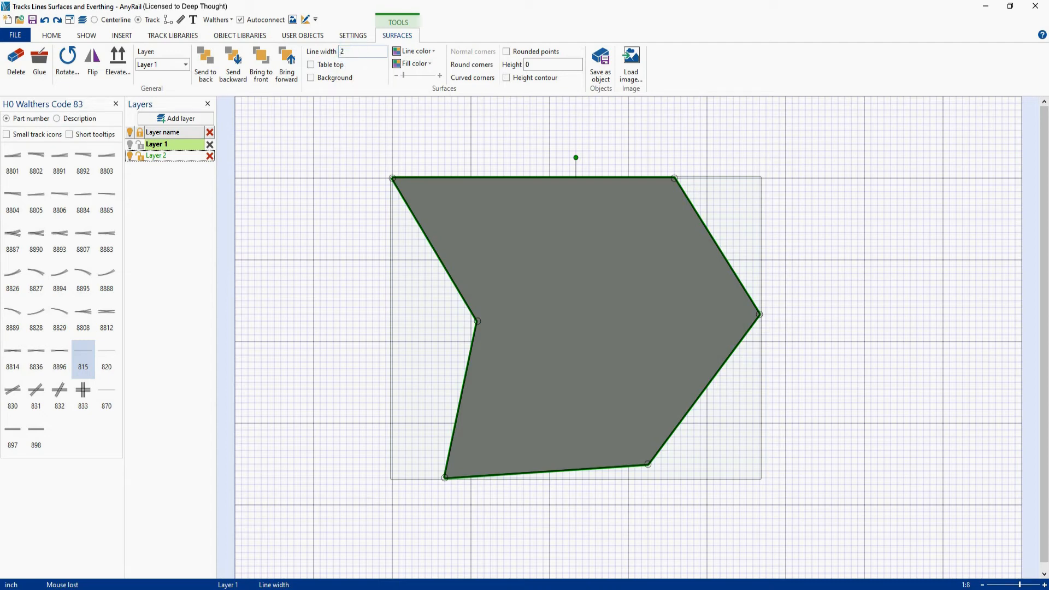
{"action": "key", "text": "Return"}
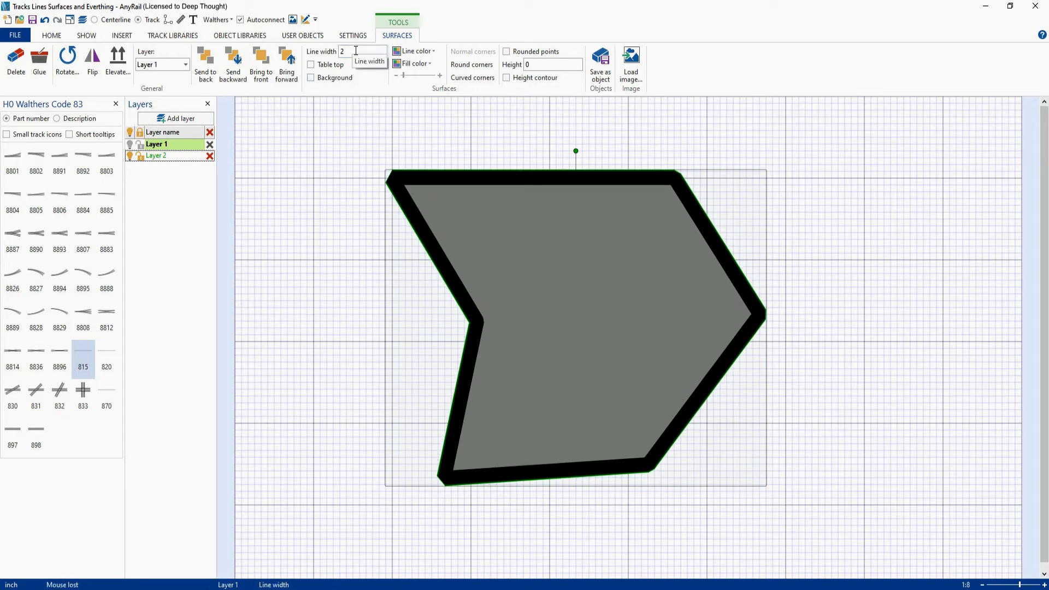
{"action": "left_click", "coordinate": [433, 51]}
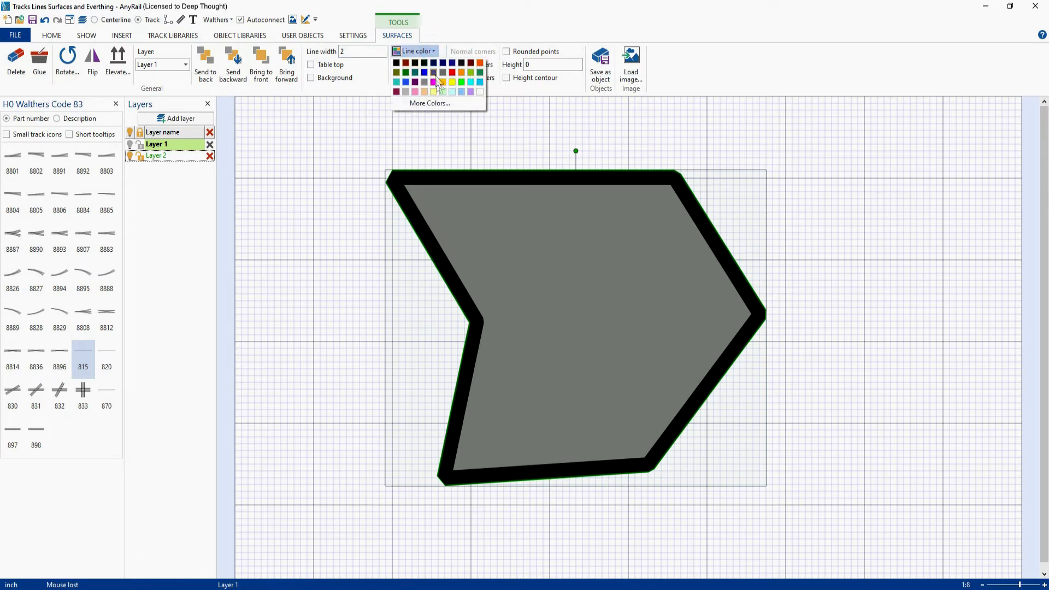
{"action": "left_click", "coordinate": [451, 72]}
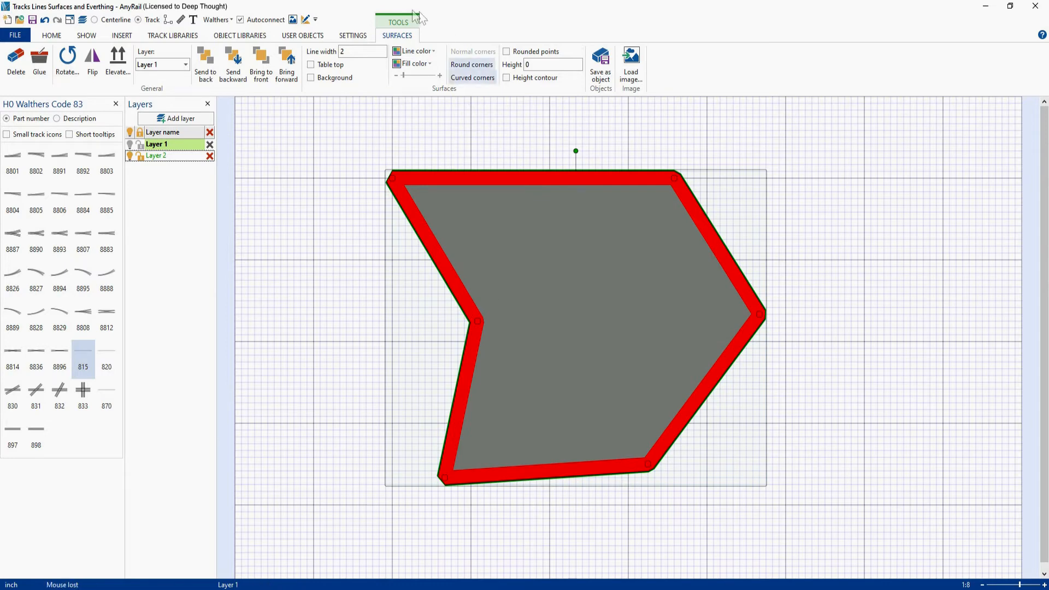
Fill the surface with golden orange and set its outline width to 1
{"action": "left_click", "coordinate": [422, 64]}
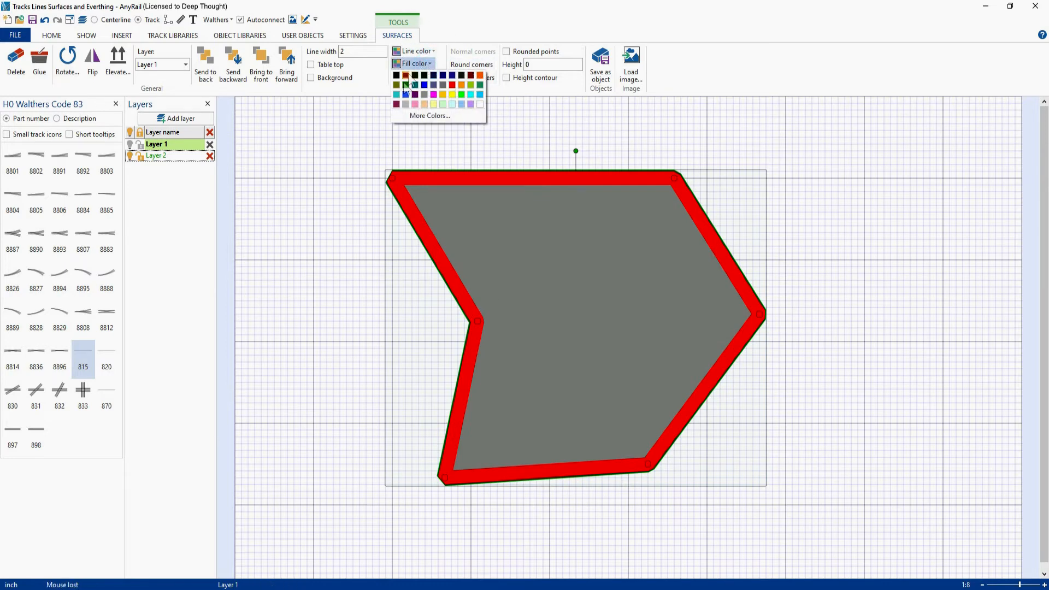
{"action": "left_click", "coordinate": [442, 93]}
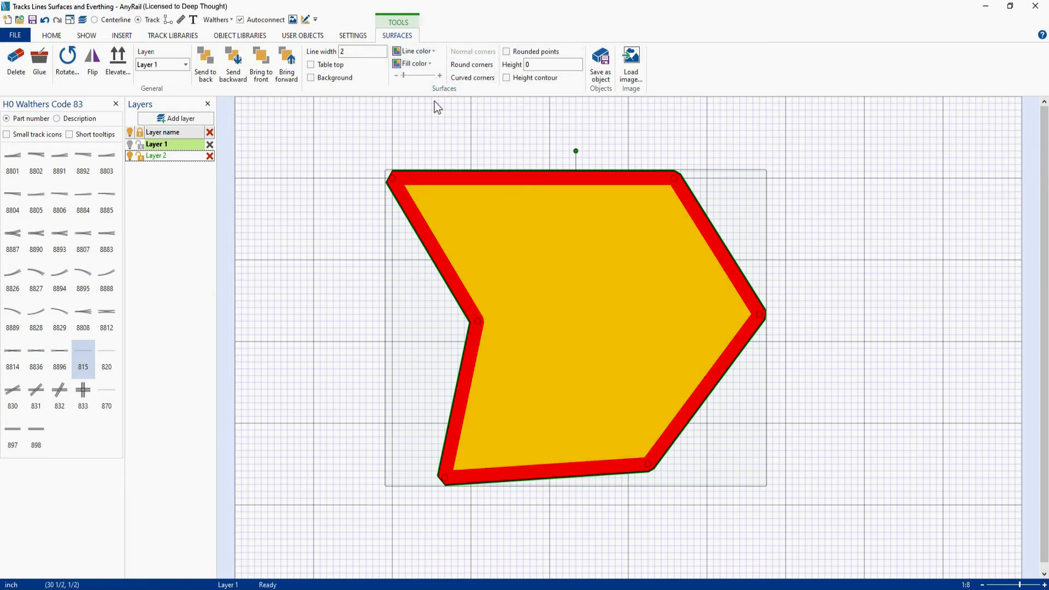
{"action": "mouse_move", "coordinate": [405, 78]}
{"action": "left_mouse_down"}
{"action": "mouse_move", "coordinate": [434, 82]}
{"action": "mouse_move", "coordinate": [403, 77]}
{"action": "left_mouse_up"}
{"action": "left_click", "coordinate": [350, 51]}
{"action": "key", "text": "Return"}
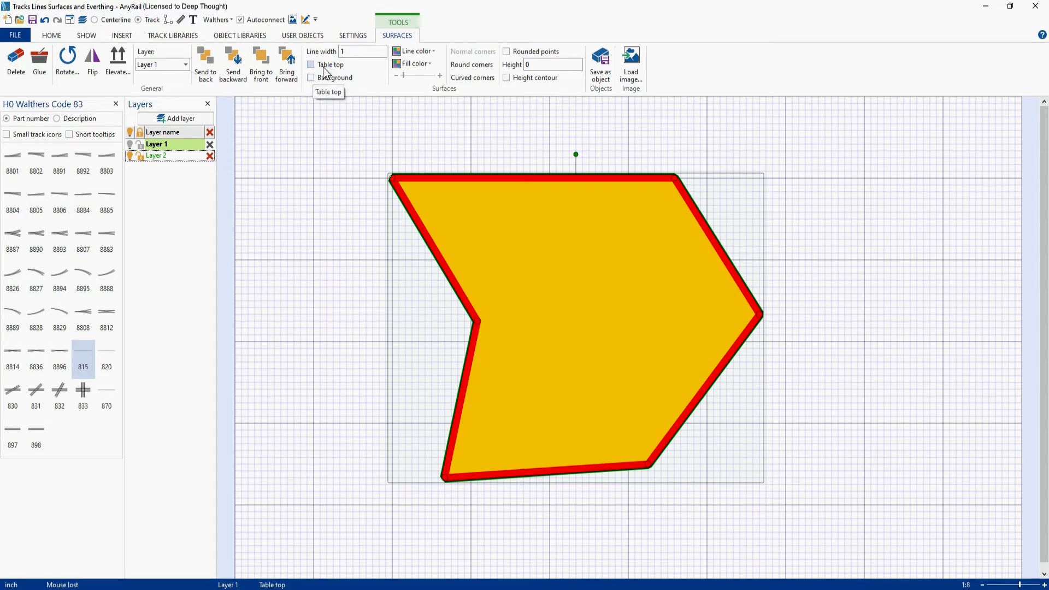
Check how the layout appears in the 3D view and return to the 2D design view
{"action": "left_click", "coordinate": [293, 19]}
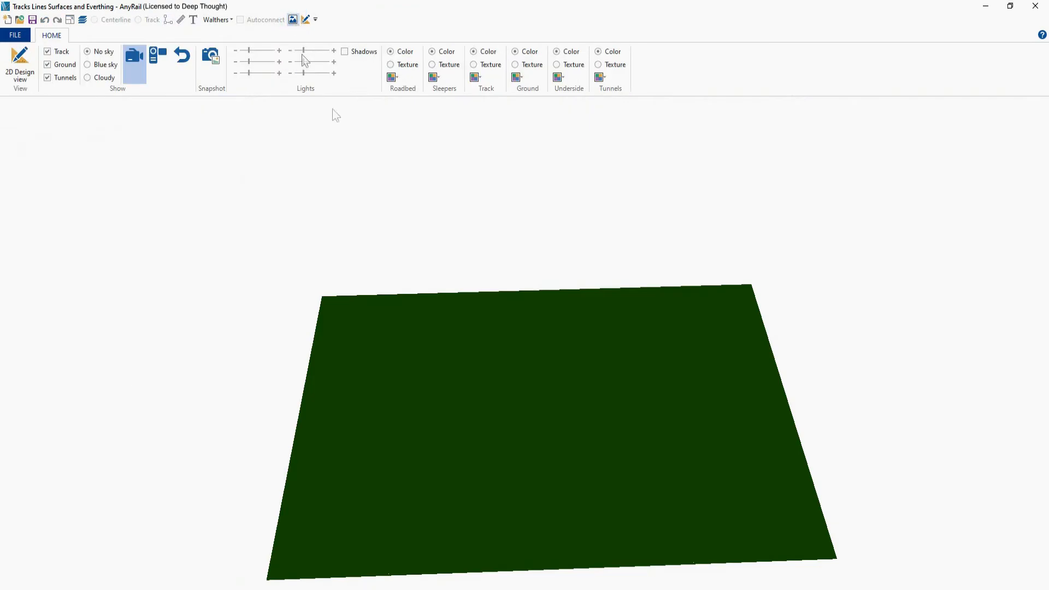
{"action": "scroll", "coordinate": [492, 258], "scroll_direction": "down", "scroll_amount": 3}
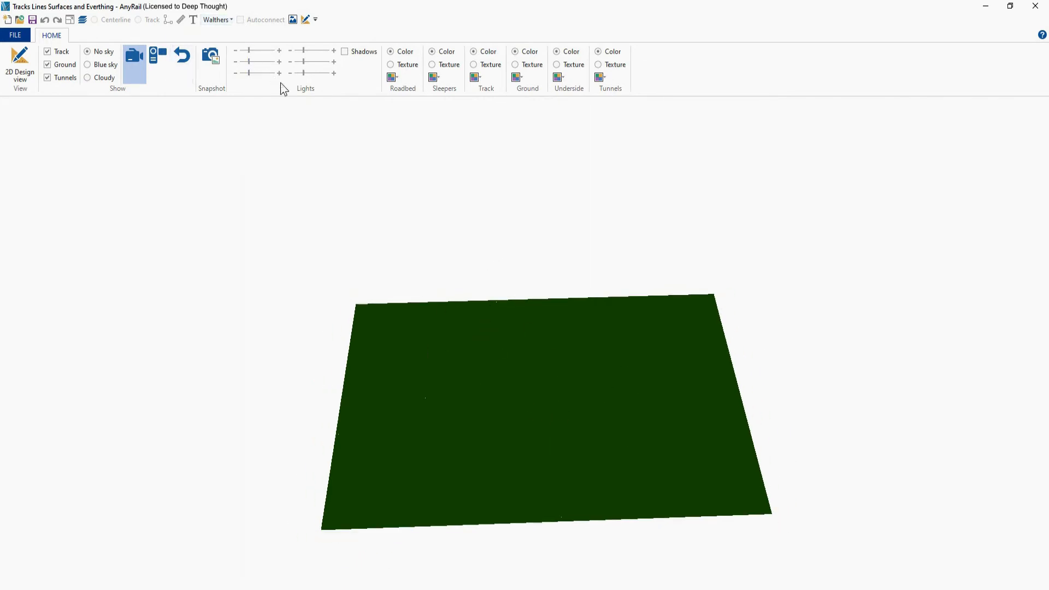
{"action": "left_click", "coordinate": [306, 19]}
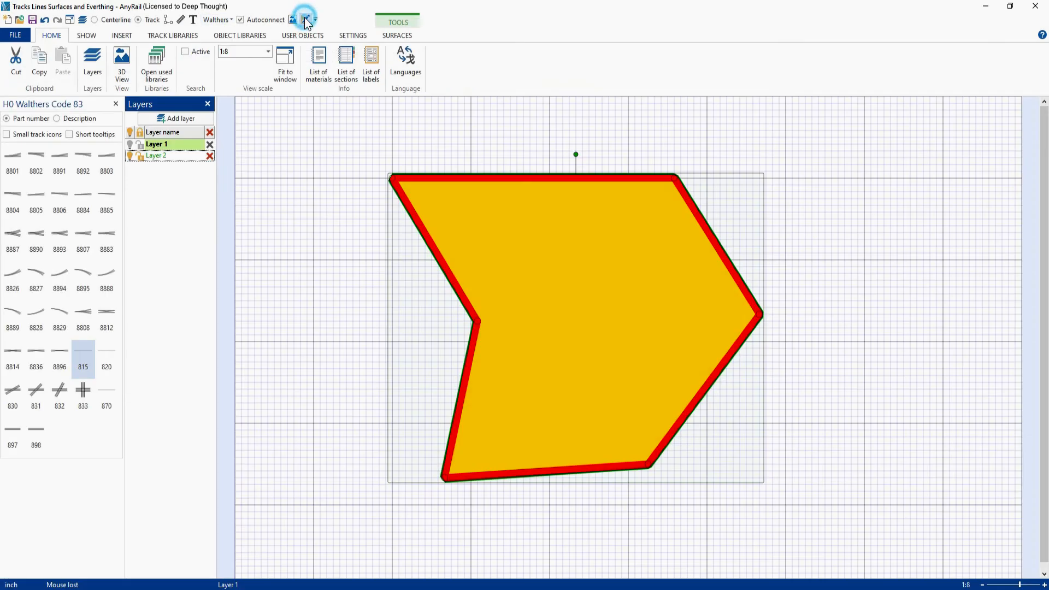
Turn the surface into a table top and check its appearance in the 3D view before returning to the 2D design view
{"action": "left_click", "coordinate": [470, 174]}
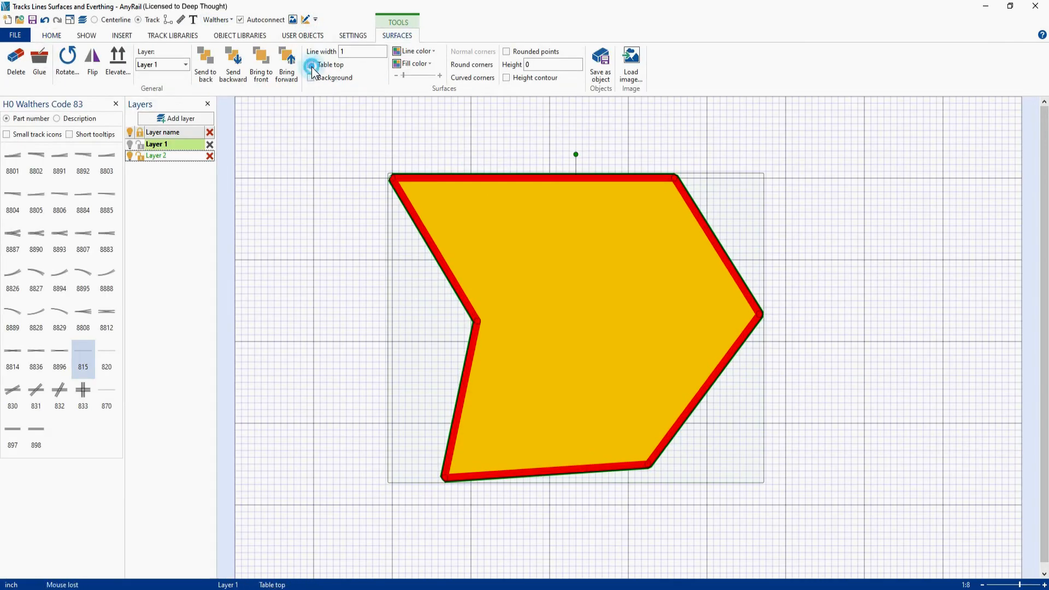
{"action": "left_click", "coordinate": [292, 19]}
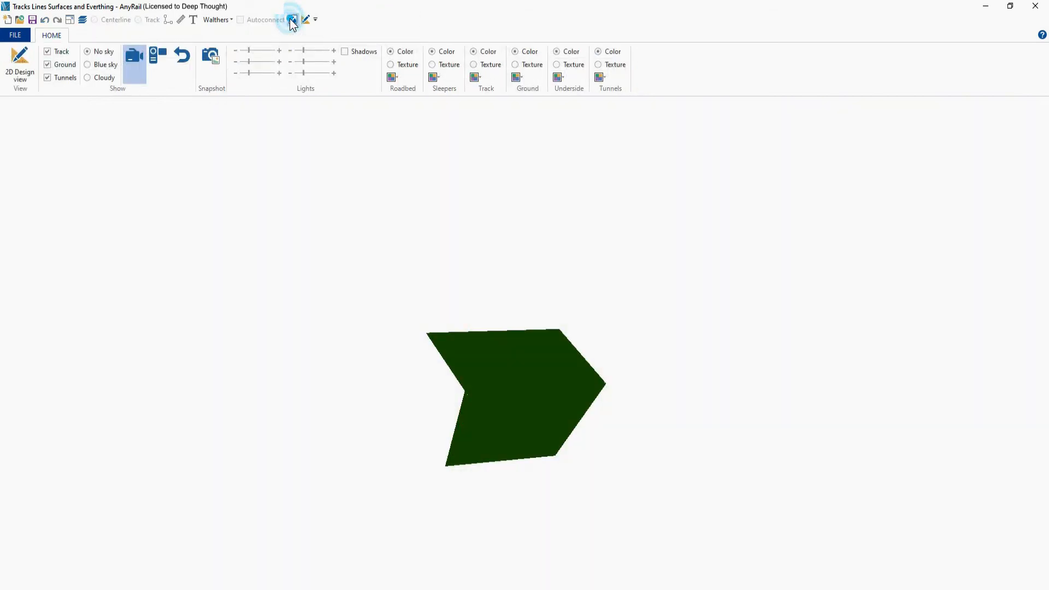
{"action": "mouse_move", "coordinate": [520, 323]}
{"action": "left_mouse_down"}
{"action": "mouse_move", "coordinate": [520, 228]}
{"action": "mouse_move", "coordinate": [518, 318]}
{"action": "left_mouse_up"}
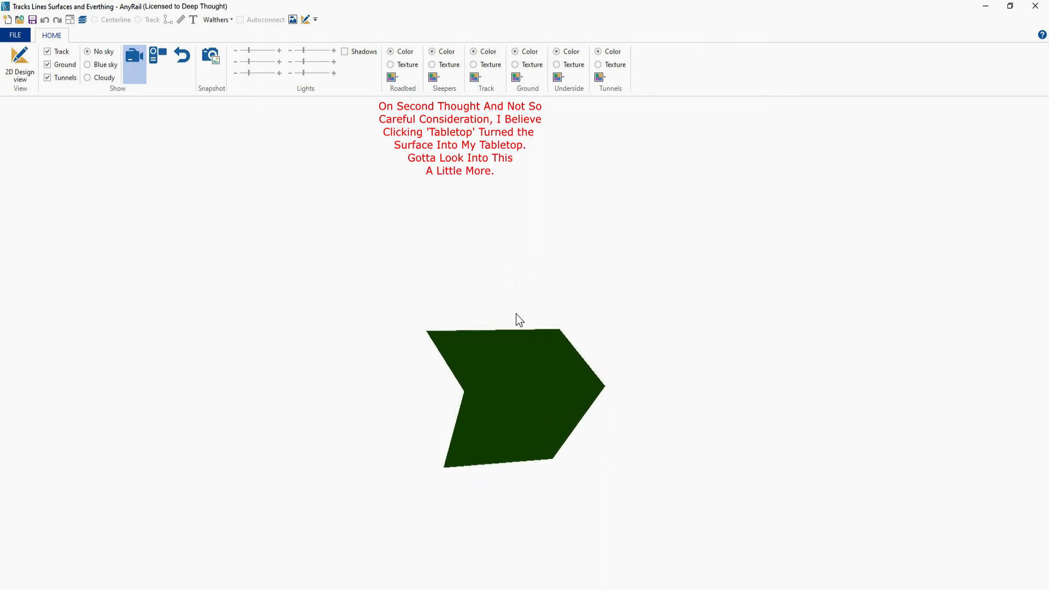
{"action": "left_click", "coordinate": [306, 21]}
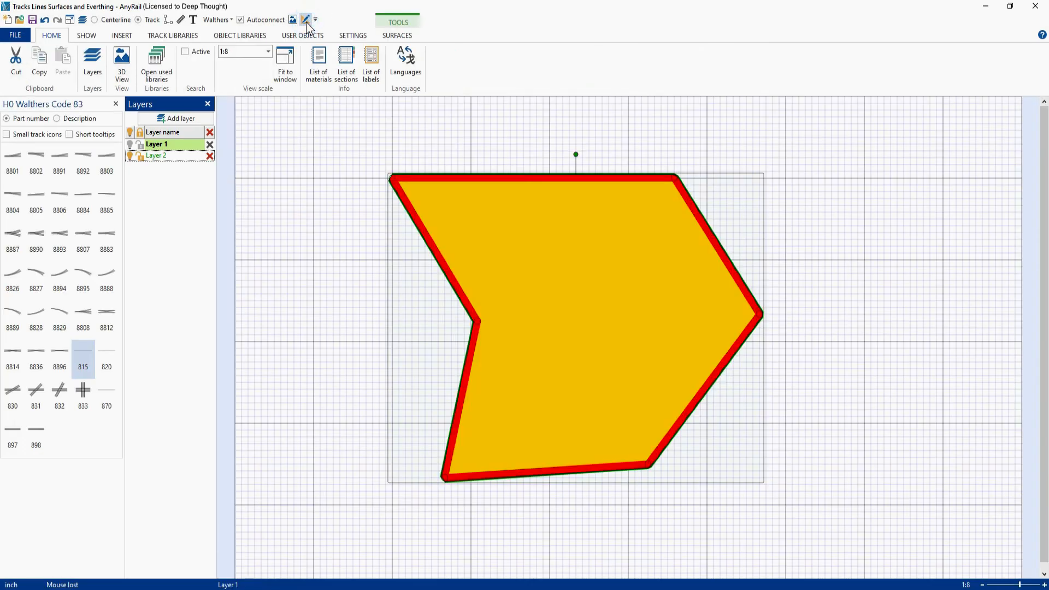
Try round corners and curved corners on the whole surface, and restore its normal corners
{"action": "left_click", "coordinate": [460, 176]}
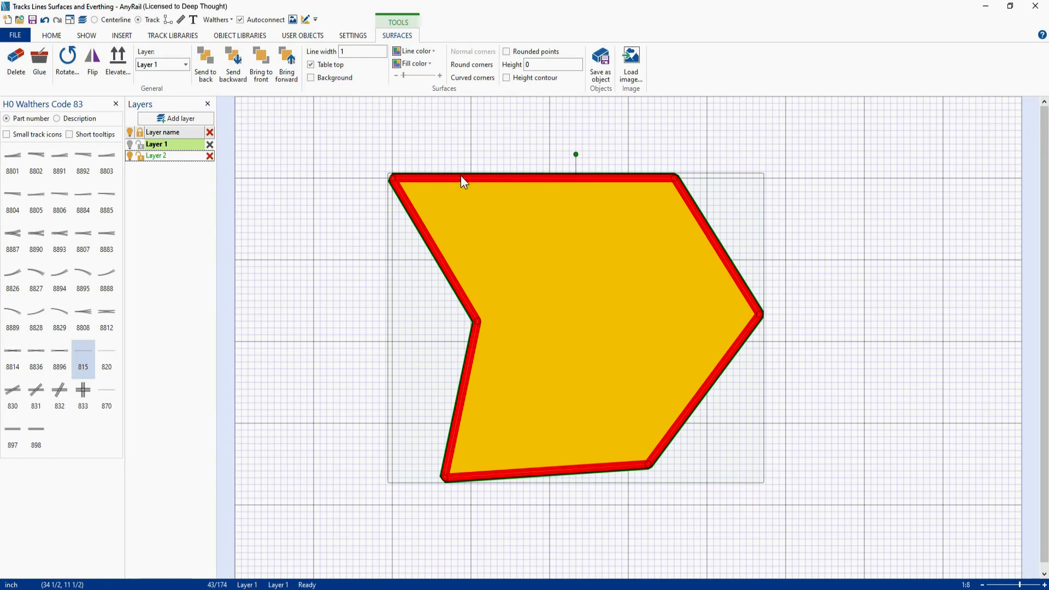
{"action": "left_click", "coordinate": [466, 65]}
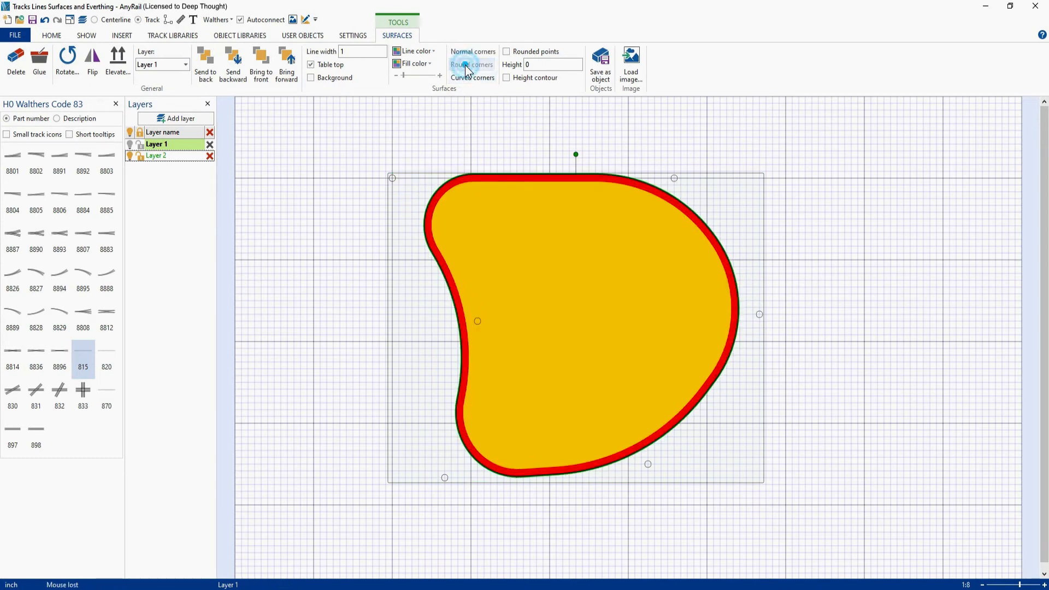
{"action": "left_click", "coordinate": [470, 77]}
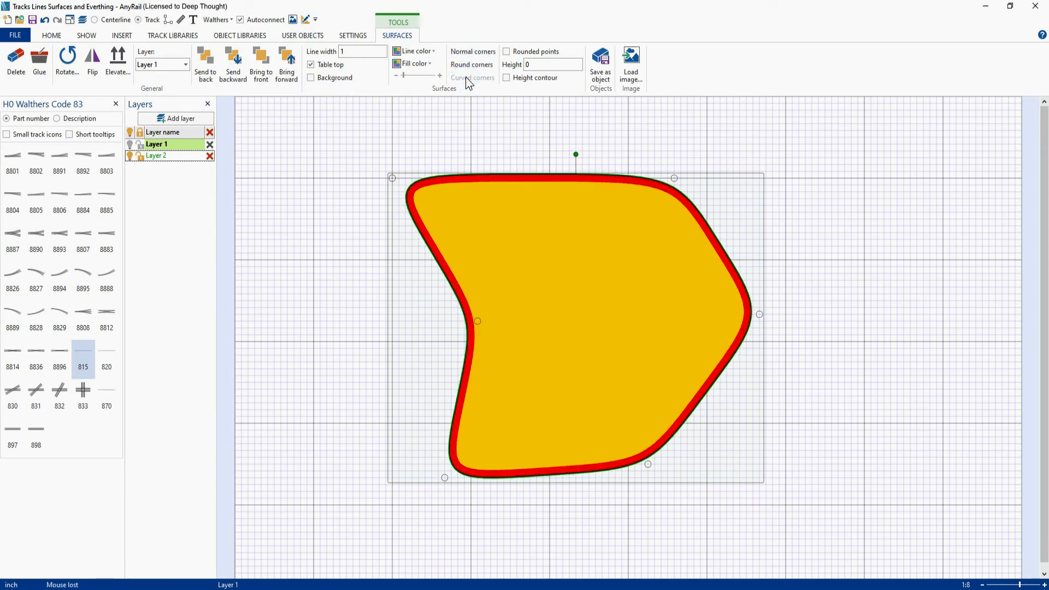
{"action": "left_click", "coordinate": [468, 53]}
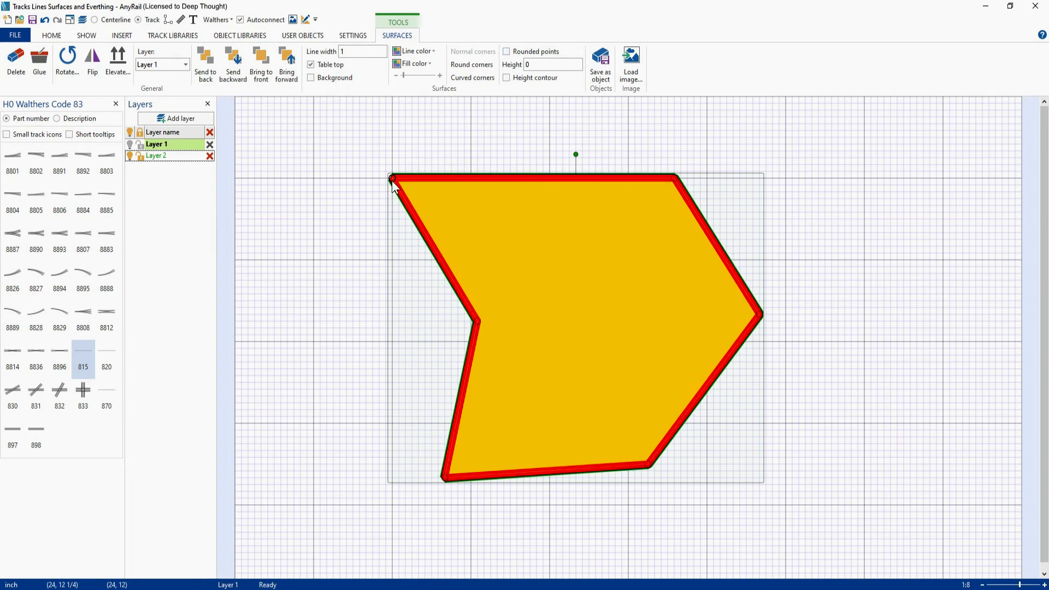
Enable rounded points on the surface and load the image scan0089 into it
{"action": "left_click", "coordinate": [505, 51]}
{"action": "left_click", "coordinate": [631, 66]}
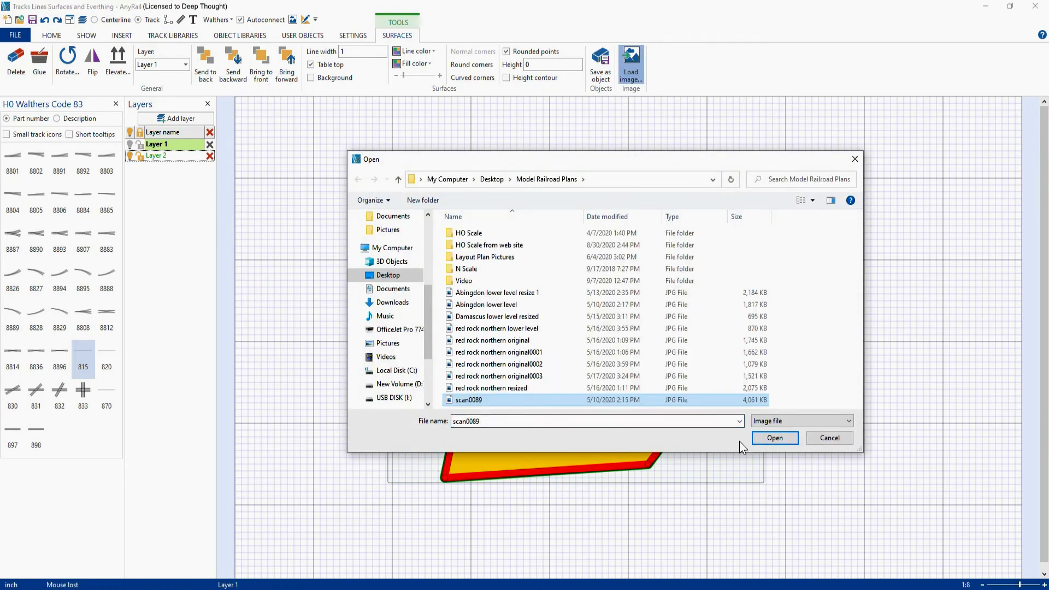
{"action": "left_click", "coordinate": [773, 437]}
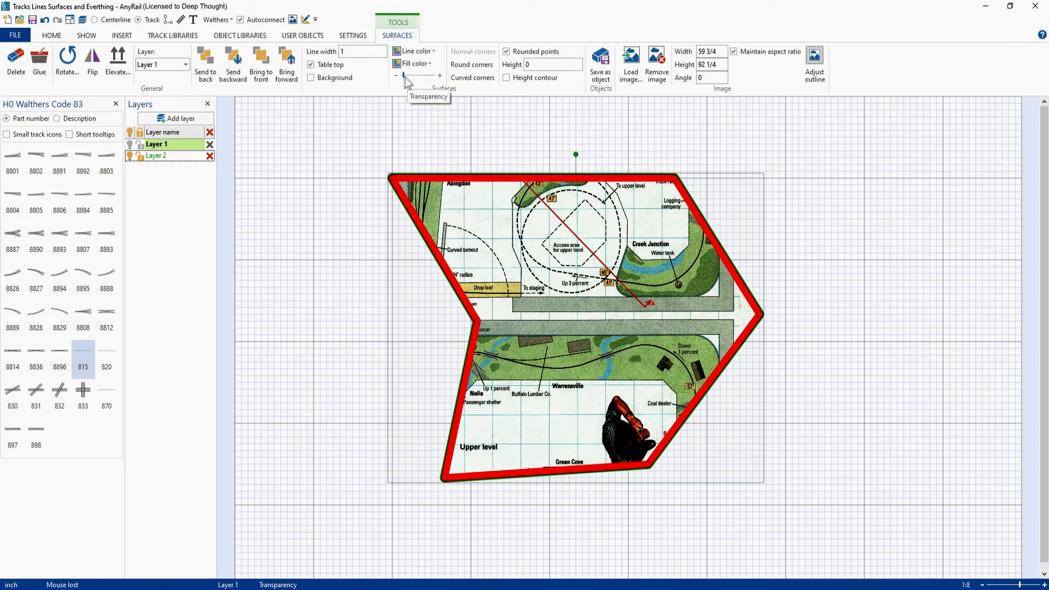
{"action": "mouse_move", "coordinate": [405, 77]}
{"action": "left_mouse_down"}
{"action": "mouse_move", "coordinate": [437, 82]}
{"action": "mouse_move", "coordinate": [402, 80]}
{"action": "left_mouse_up"}
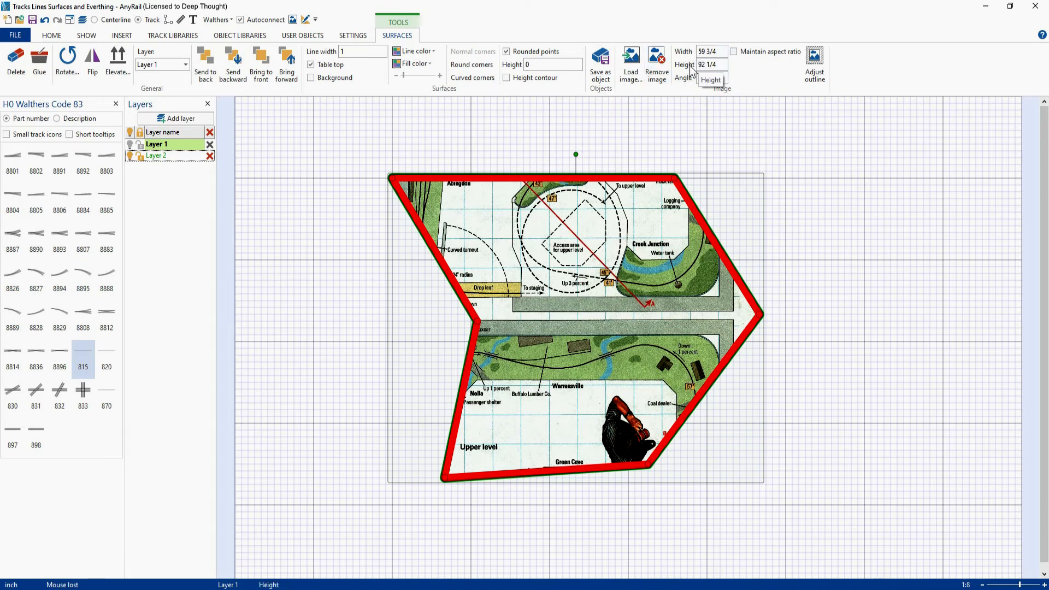
Try image sizes of 36 by 56 and 56 by 92 inches with the aspect ratio unlocked
{"action": "left_click", "coordinate": [721, 51]}
{"action": "type", "text": "36"}
{"action": "key", "text": "Return"}
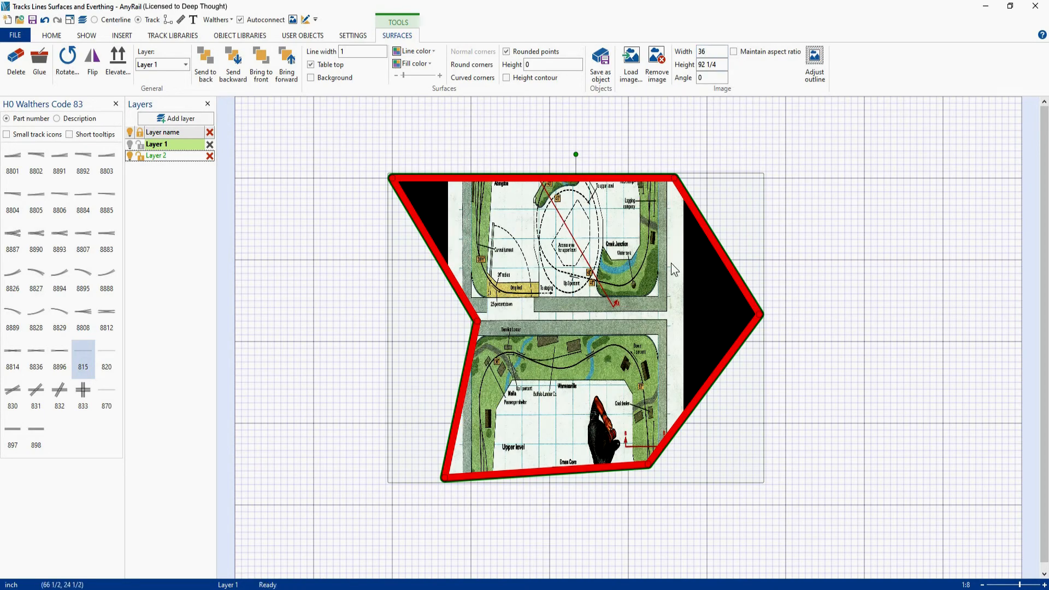
{"action": "left_click", "coordinate": [720, 65]}
{"action": "type", "text": "56"}
{"action": "key", "text": "Return"}
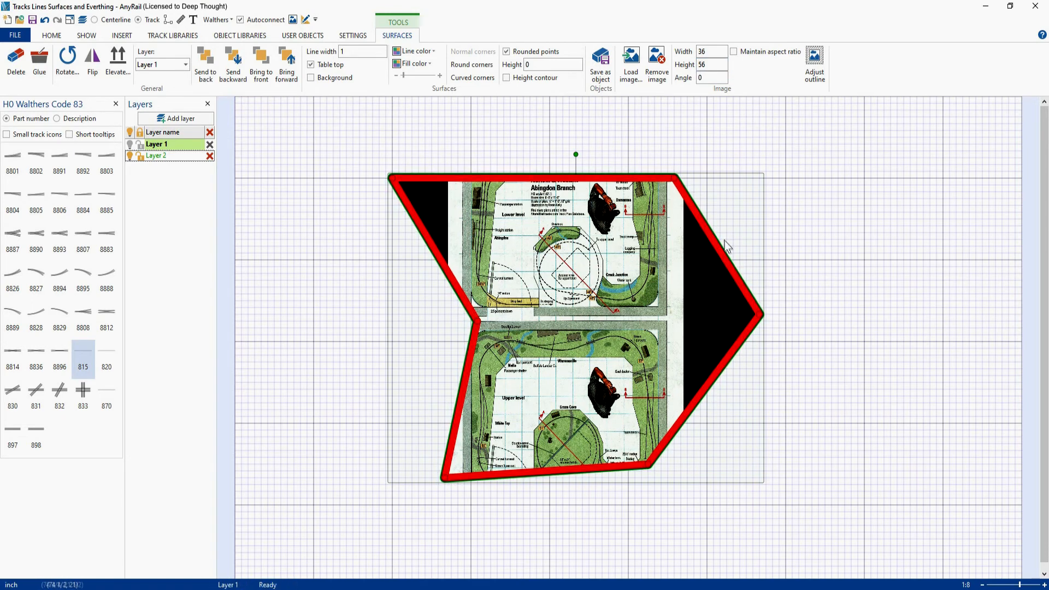
{"action": "left_click", "coordinate": [710, 51]}
{"action": "left_click", "coordinate": [710, 65]}
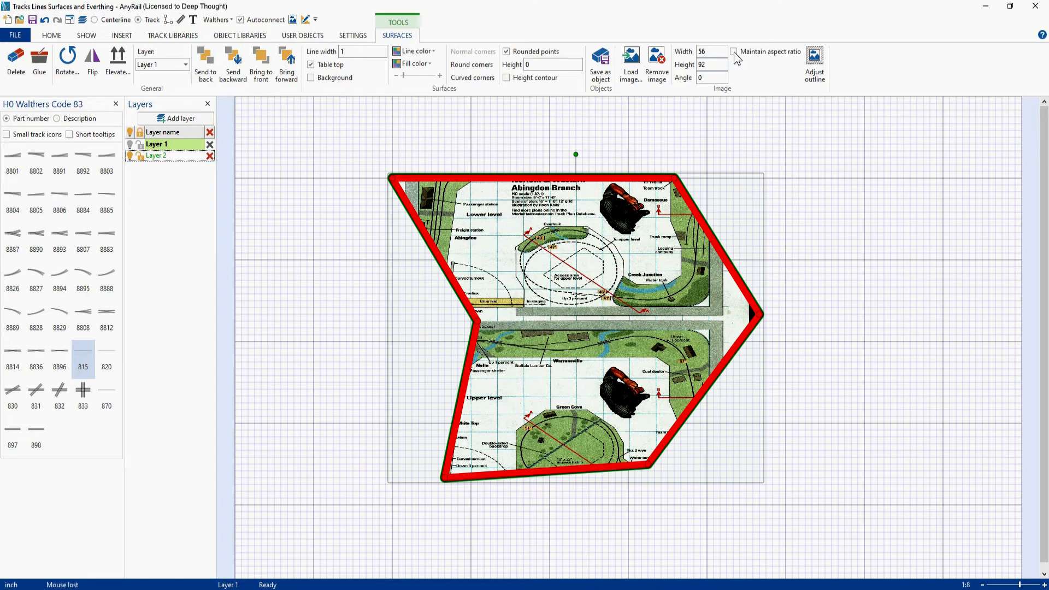
Maintain the image's aspect ratio and set its width to 36 inches
{"action": "left_click", "coordinate": [733, 51]}
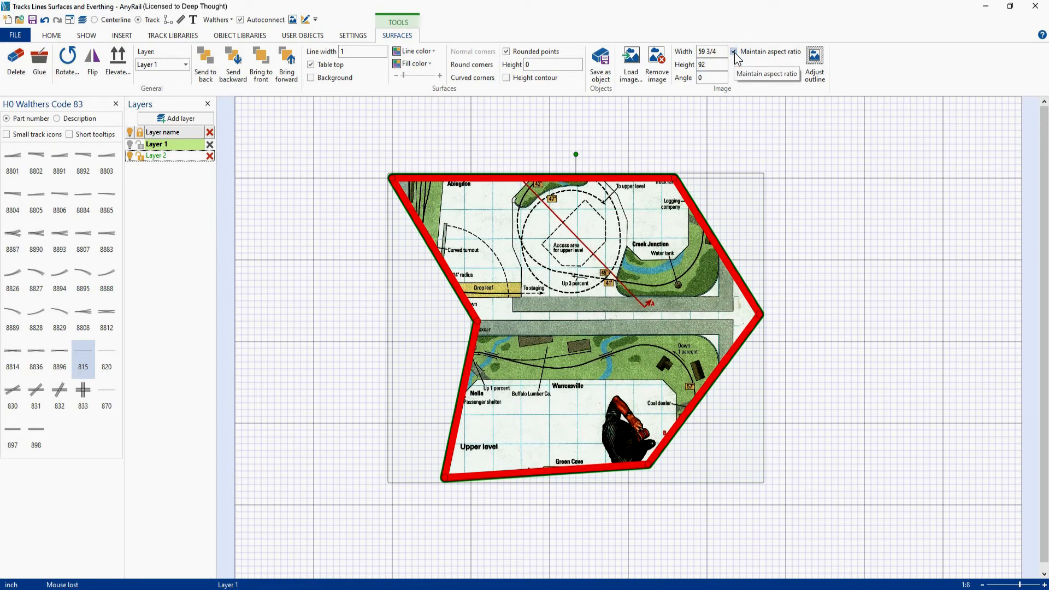
{"action": "left_click", "coordinate": [721, 52]}
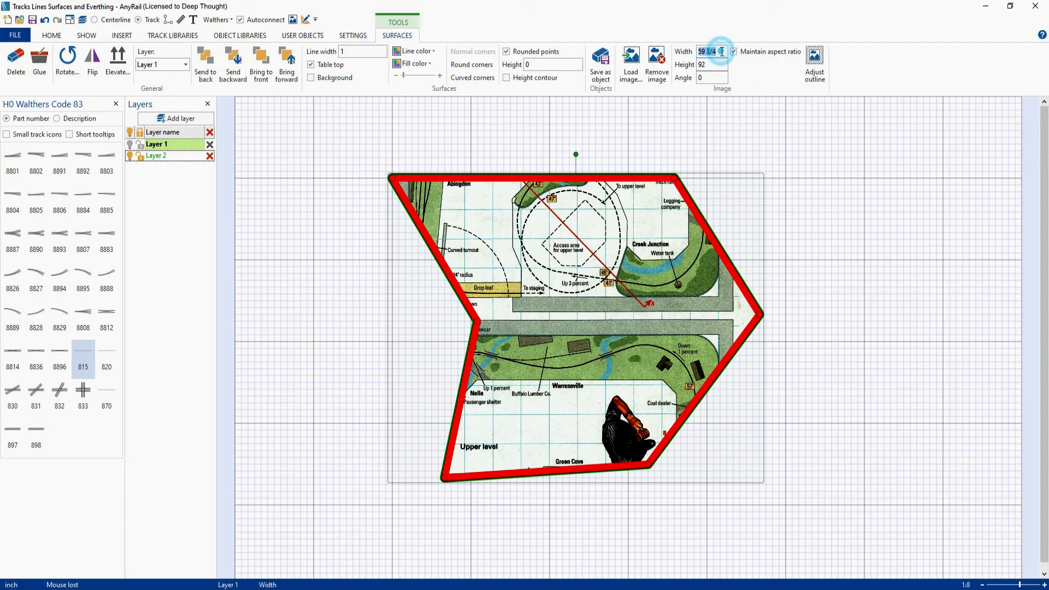
{"action": "type", "text": "36"}
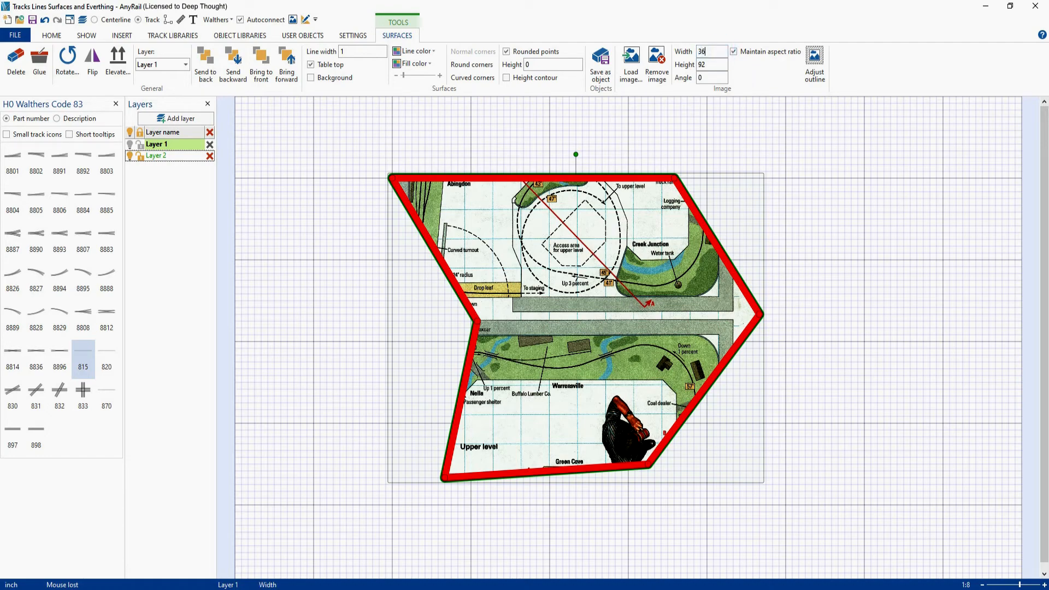
{"action": "key", "text": "Tab"}
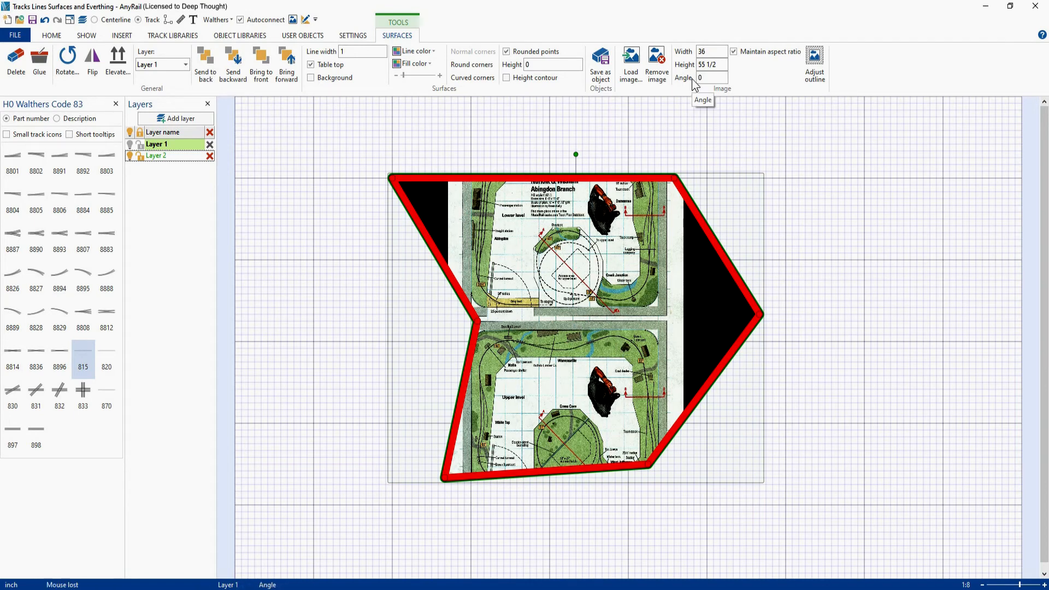
Try adjusting the surface's outline to the image, and undo the adjustment
{"action": "left_click", "coordinate": [814, 65]}
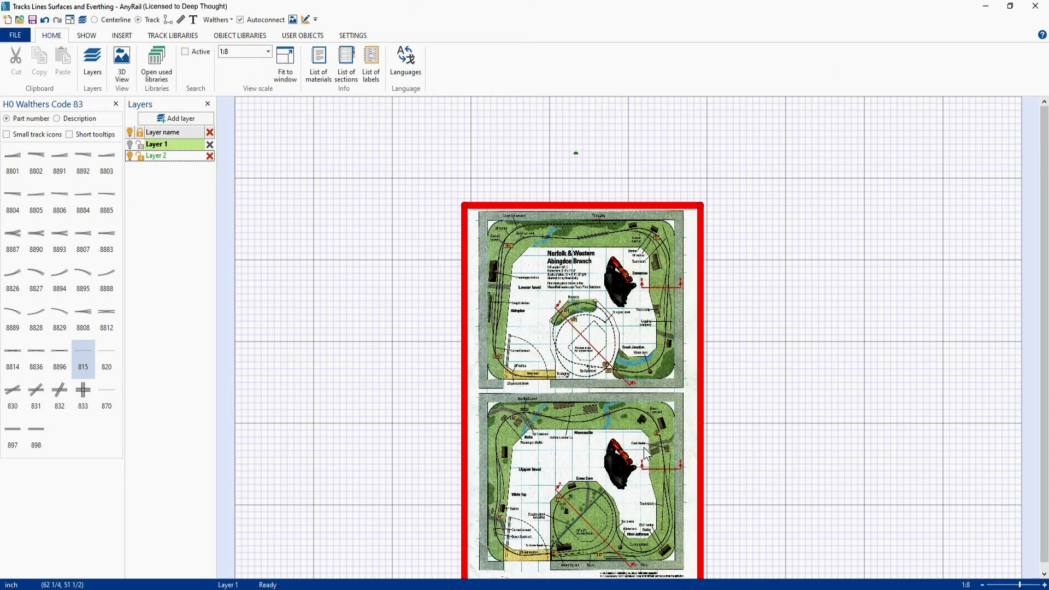
{"action": "key", "text": "ctrl+z"}
{"action": "left_click_drag", "start_coordinate": [371, 134], "coordinate": [285, 280]}
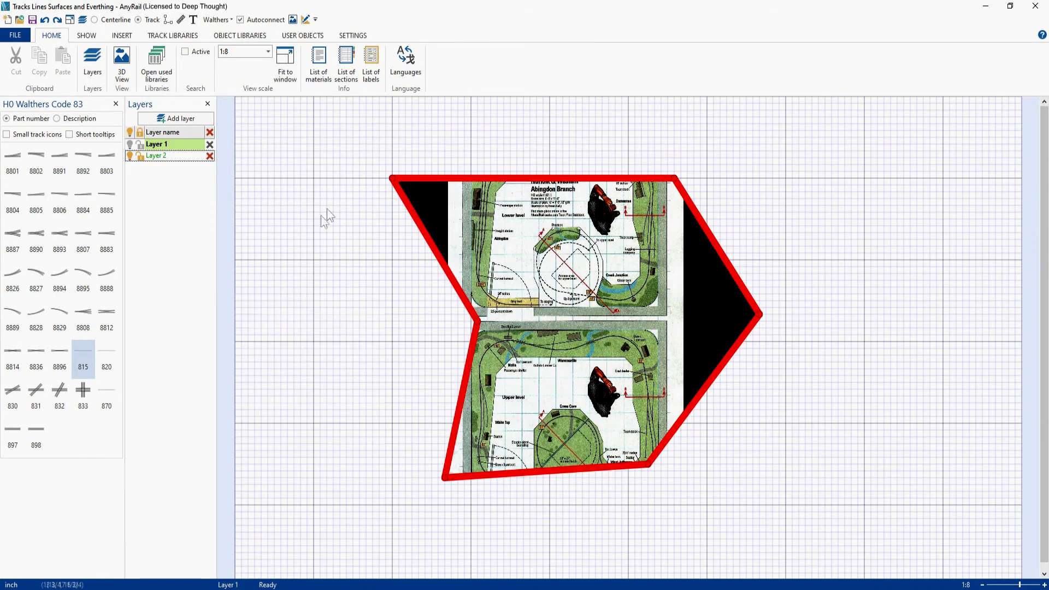
Compare round and normal corners at the surface's inner notch point, and make it a curved corner
{"action": "left_click", "coordinate": [391, 178]}
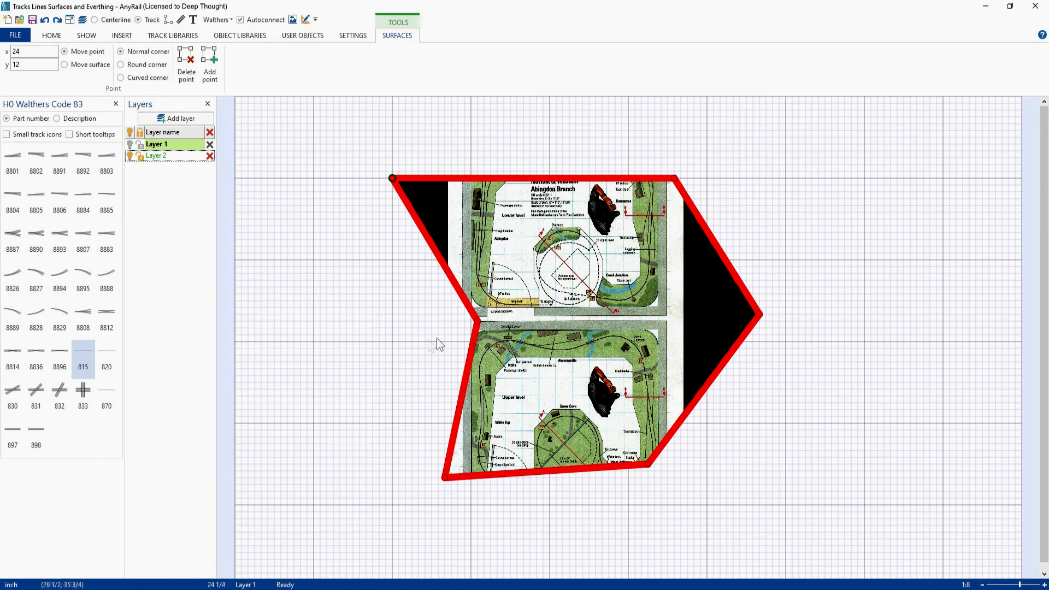
{"action": "left_click", "coordinate": [478, 321]}
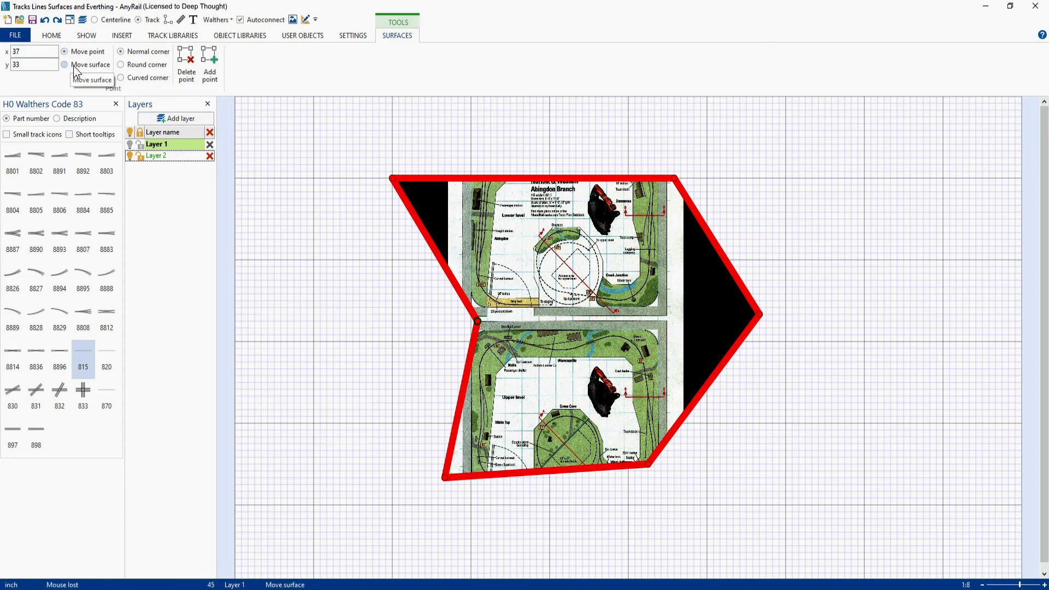
{"action": "left_click", "coordinate": [120, 65]}
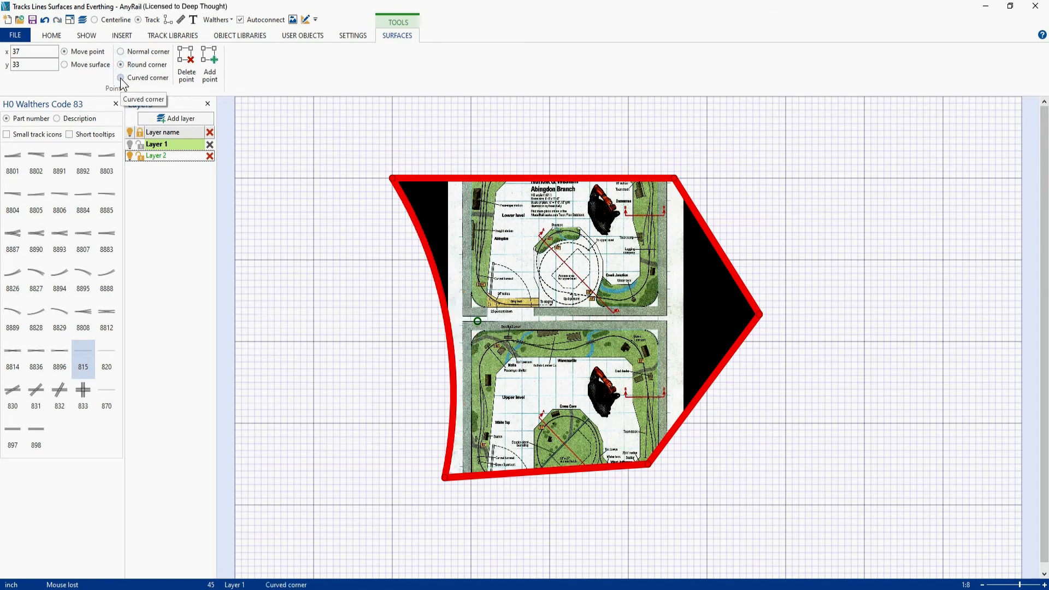
{"action": "left_click", "coordinate": [121, 51]}
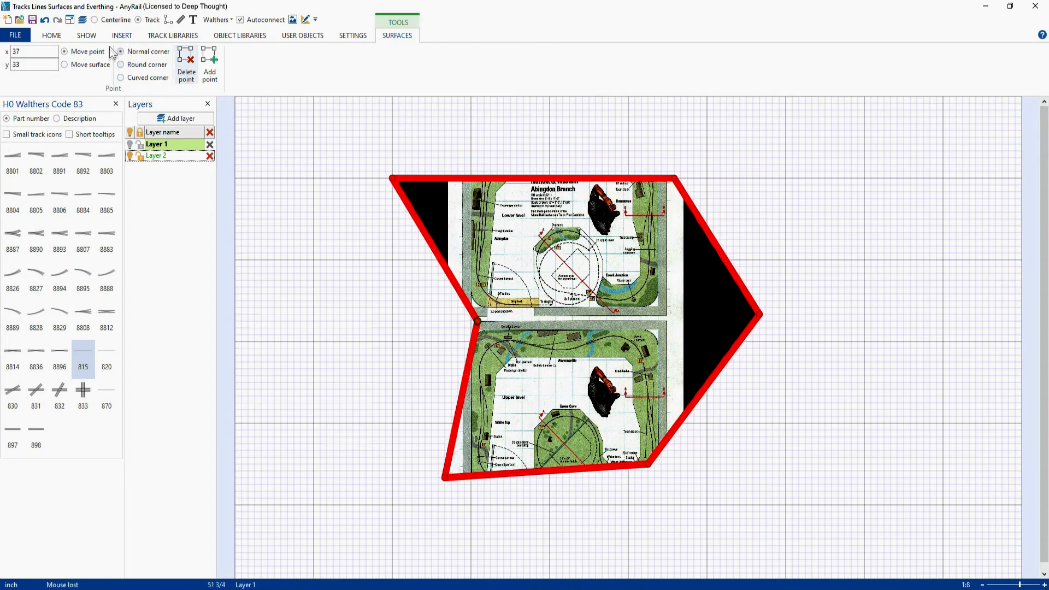
{"action": "left_click", "coordinate": [121, 65]}
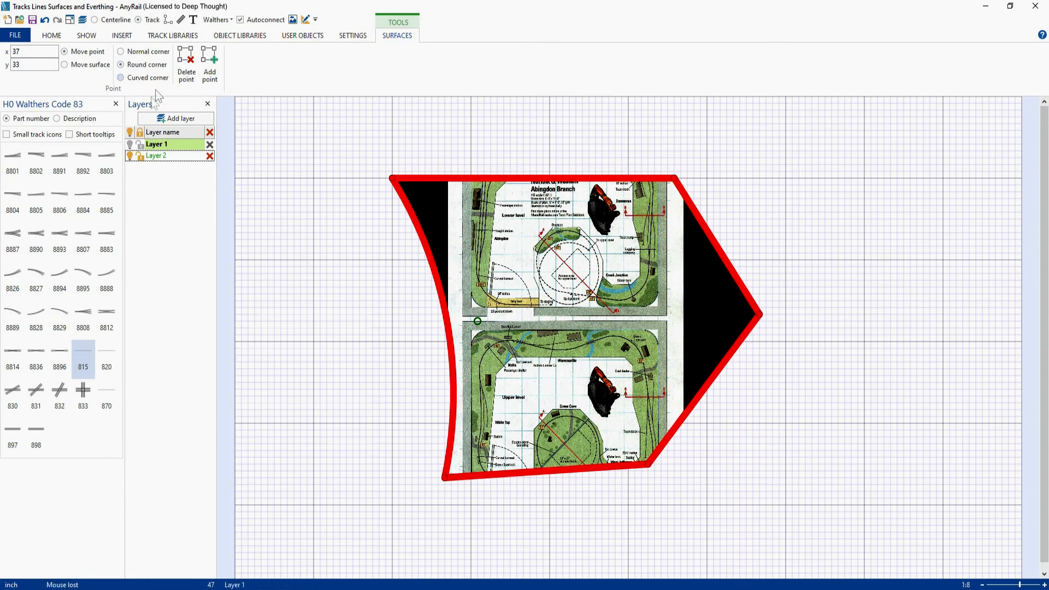
{"action": "left_click", "coordinate": [121, 52]}
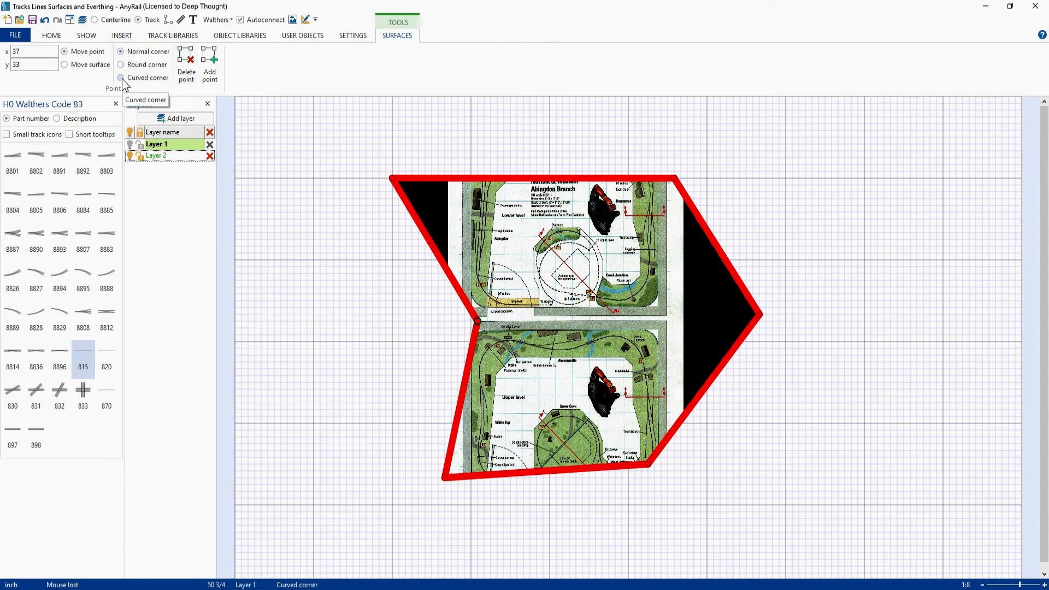
{"action": "left_click", "coordinate": [122, 78]}
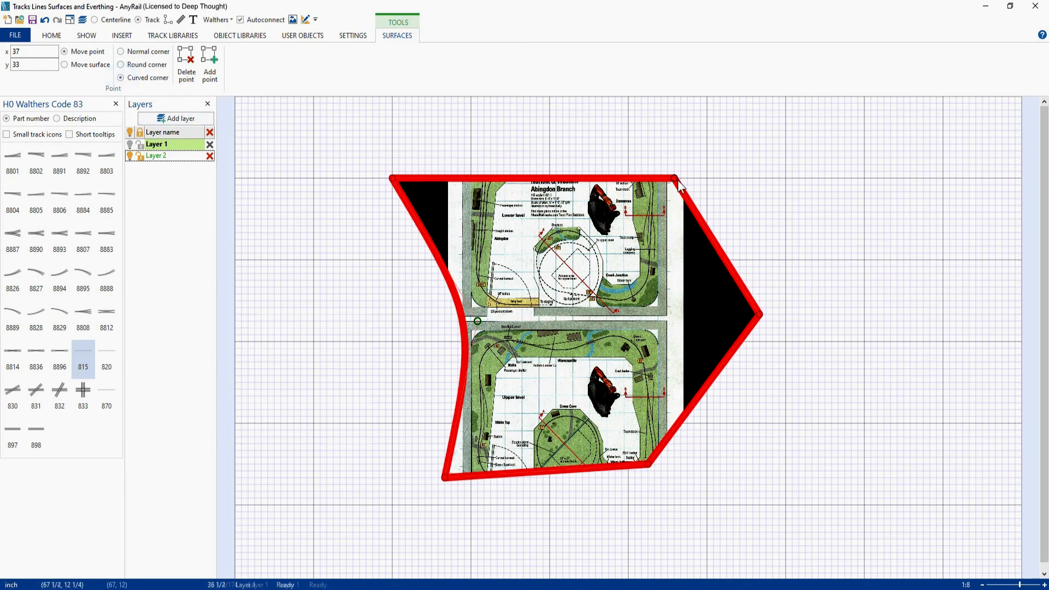
Try a round and a curved corner at the surface's rightmost point, and restore its normal corner
{"action": "left_click", "coordinate": [760, 316]}
{"action": "left_click", "coordinate": [121, 65]}
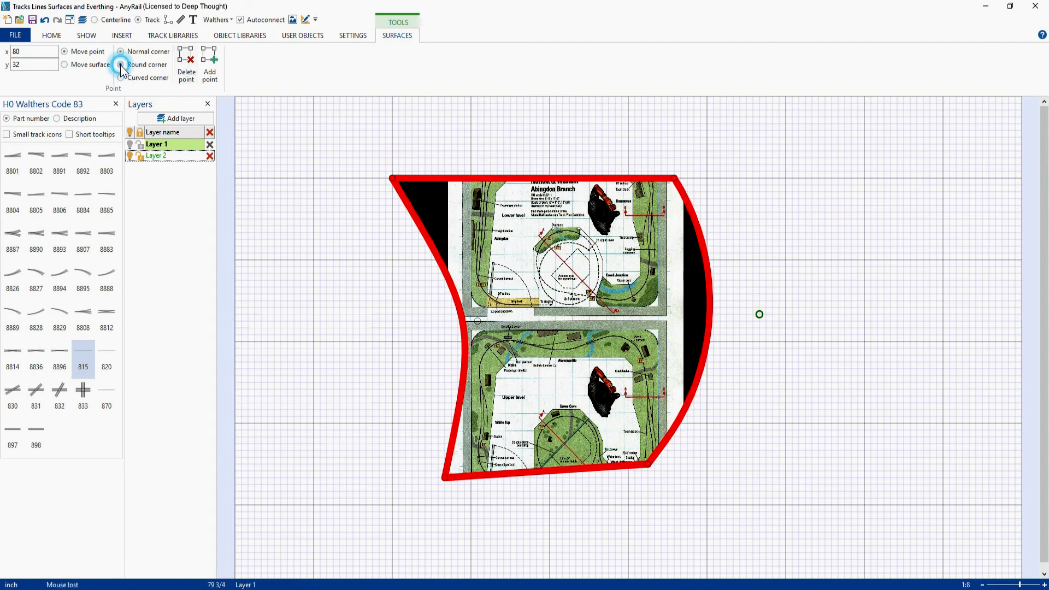
{"action": "left_click", "coordinate": [121, 78]}
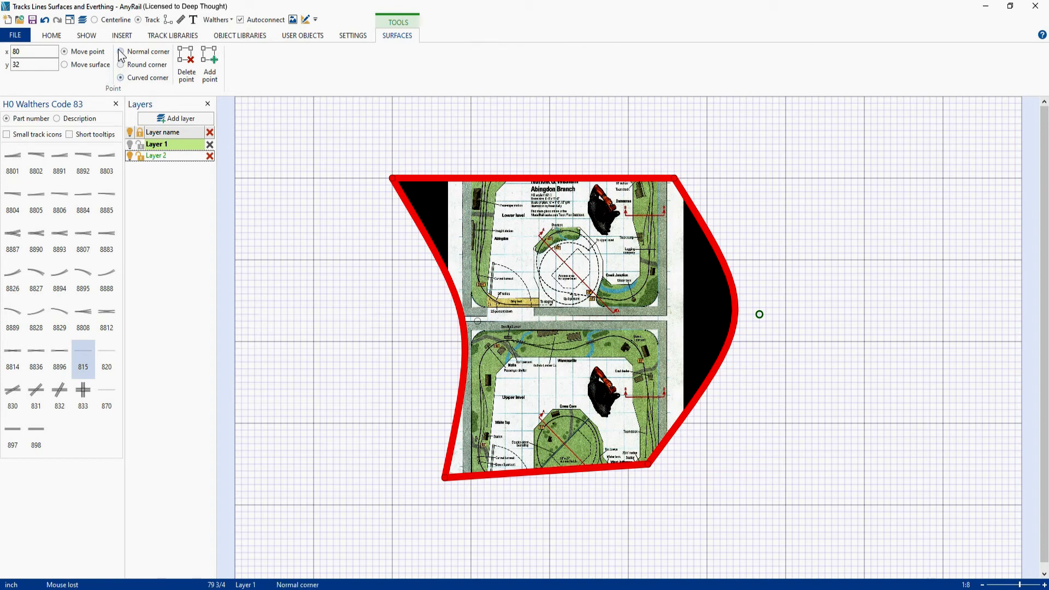
{"action": "left_click", "coordinate": [121, 51]}
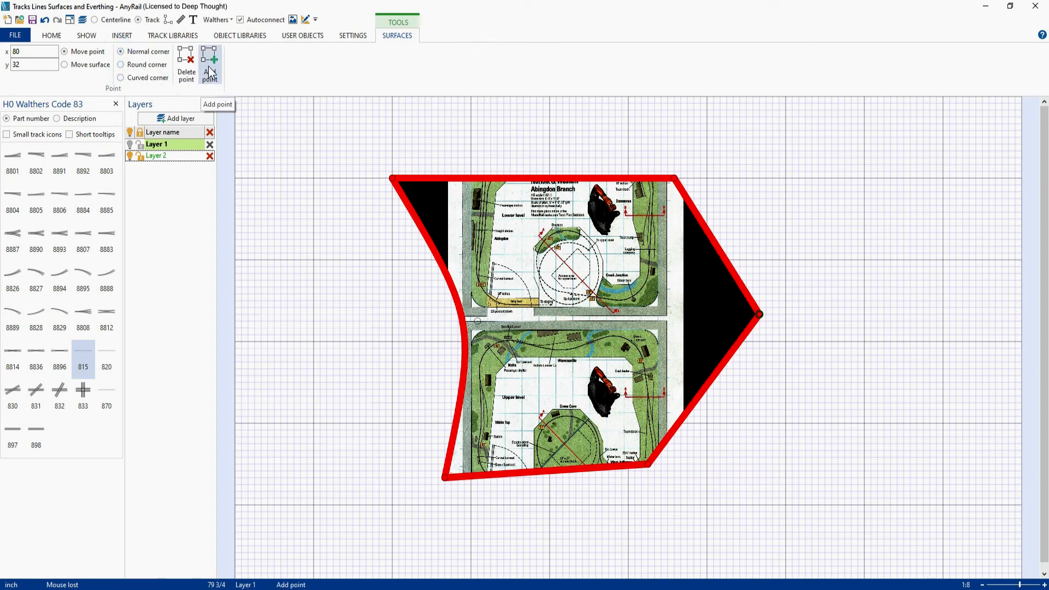
Add a point on the surface's lower right edge and move it outward to about x 77, y 48
{"action": "right_click", "coordinate": [708, 392]}
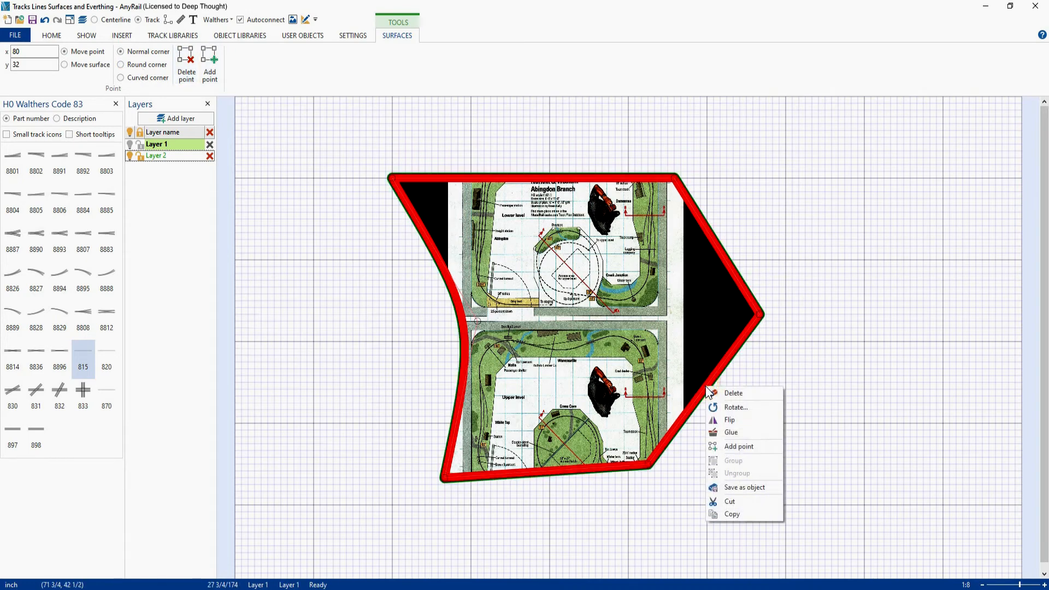
{"action": "left_click", "coordinate": [733, 447]}
{"action": "left_click_drag", "start_coordinate": [707, 389], "coordinate": [740, 424]}
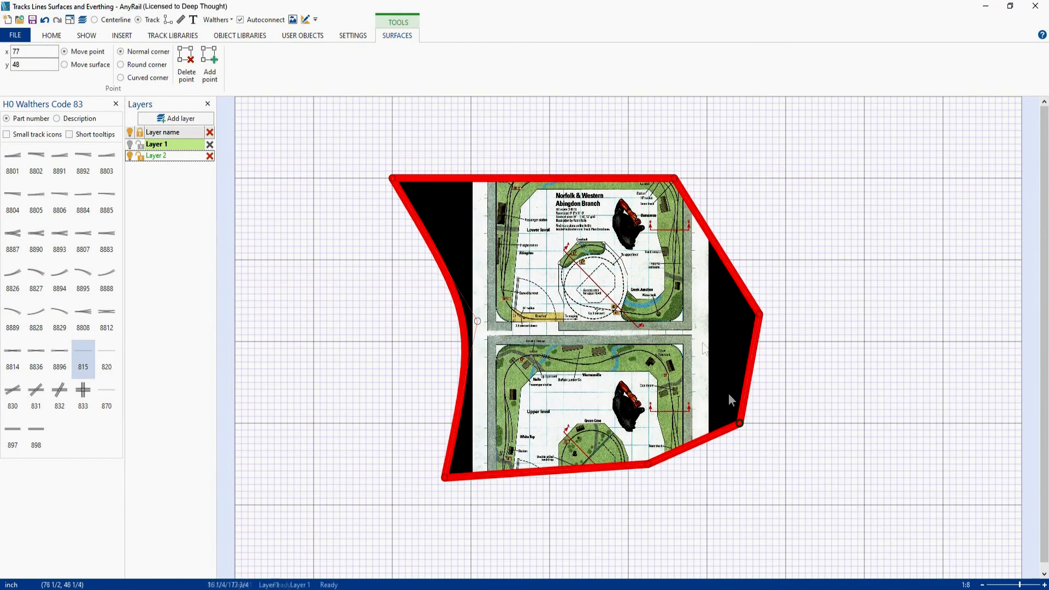
Add a point on the surface's top edge, move it up to about x 45, y 7, and select the whole surface
{"action": "right_click", "coordinate": [539, 175]}
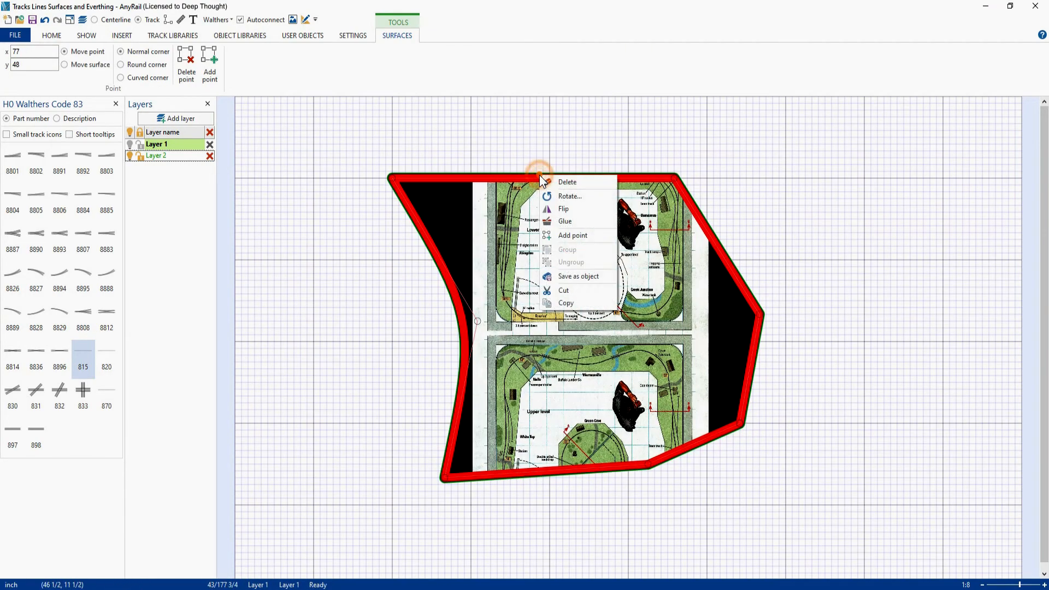
{"action": "left_click", "coordinate": [568, 236]}
{"action": "left_click_drag", "start_coordinate": [534, 174], "coordinate": [532, 140]}
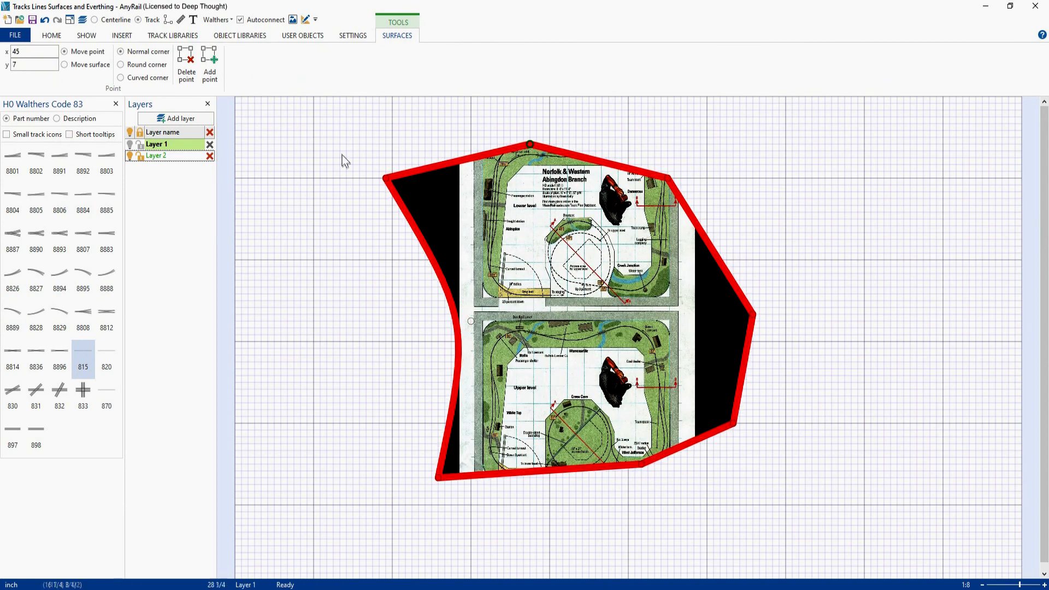
{"action": "left_click_drag", "start_coordinate": [353, 117], "coordinate": [881, 528]}
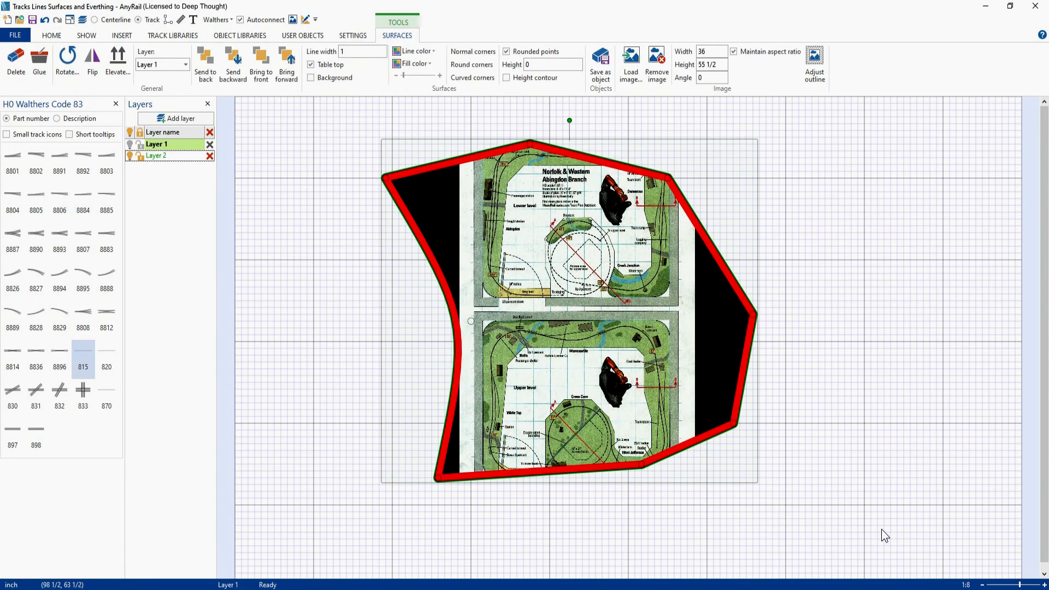
Replace the irregular surface with a 12 by 12 inch rectangle whose upper left corner sits at about x 24, y 12
{"action": "key", "text": "Delete"}
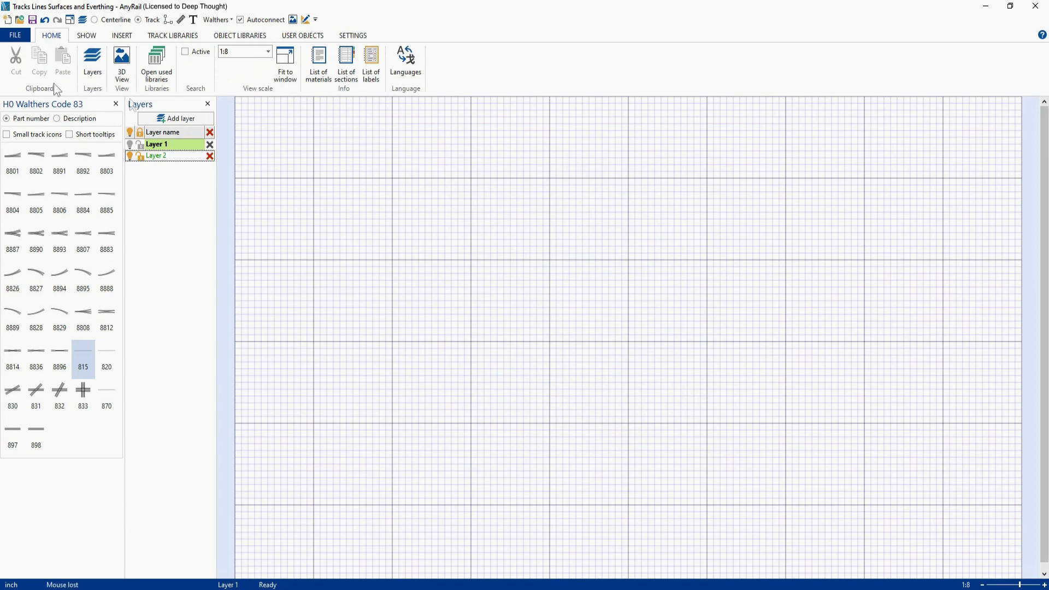
{"action": "left_click", "coordinate": [122, 35]}
{"action": "left_click", "coordinate": [80, 64]}
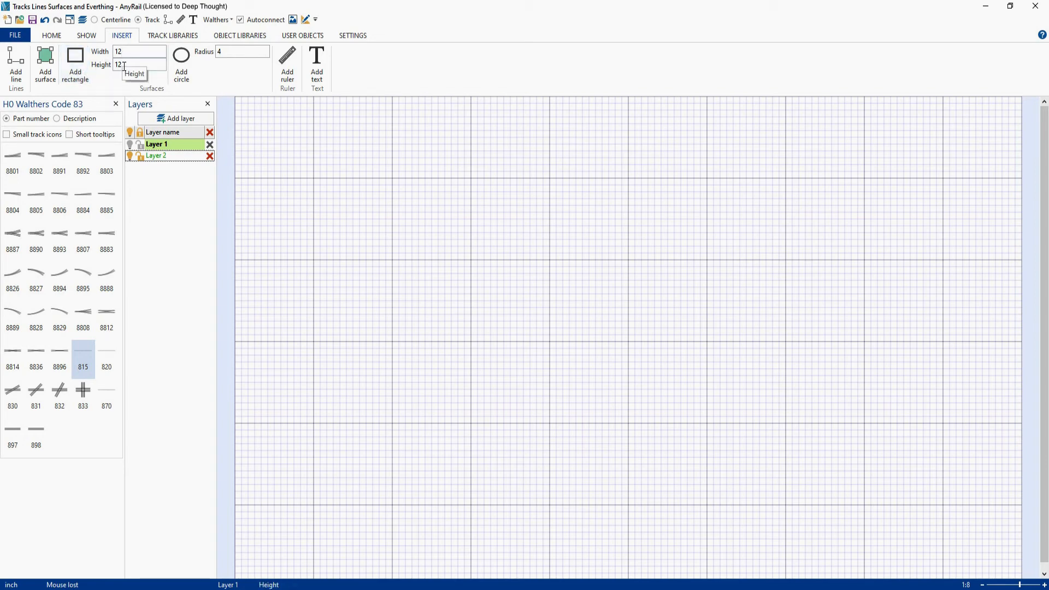
{"action": "left_click", "coordinate": [73, 60]}
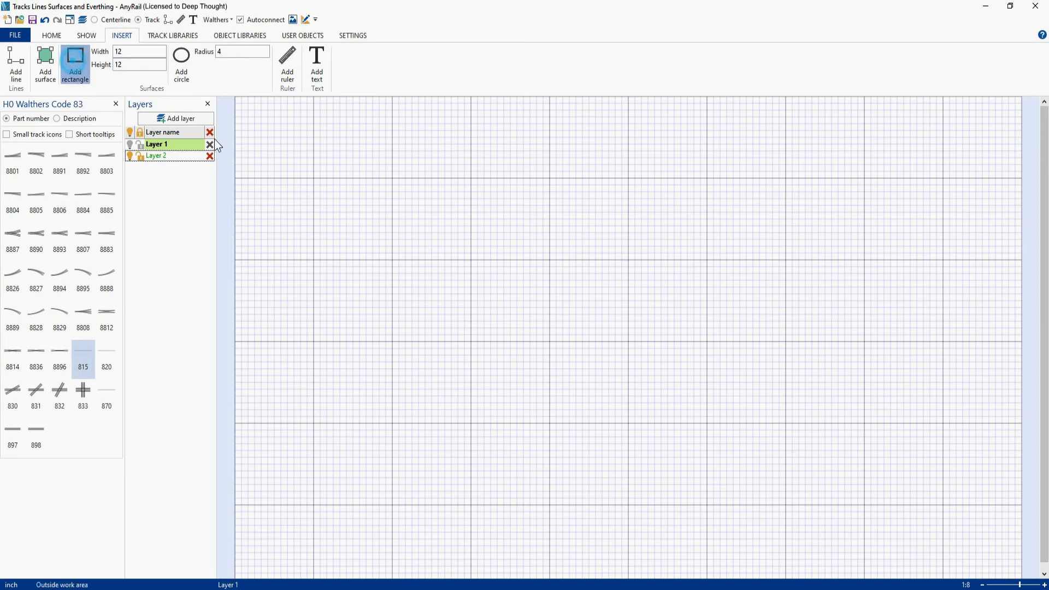
{"action": "left_click", "coordinate": [393, 181]}
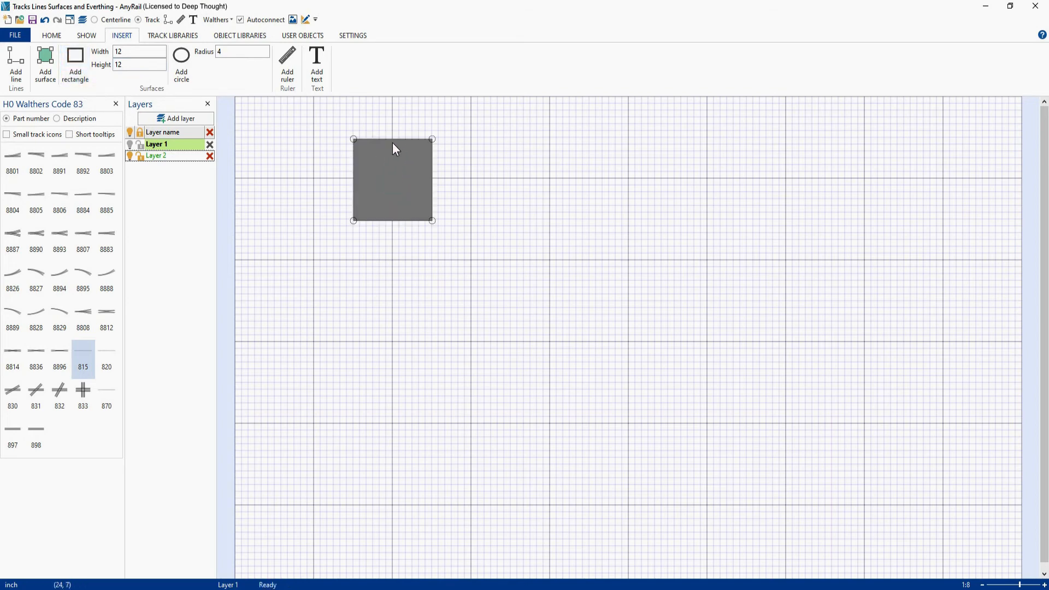
{"action": "left_click_drag", "start_coordinate": [394, 139], "coordinate": [436, 187]}
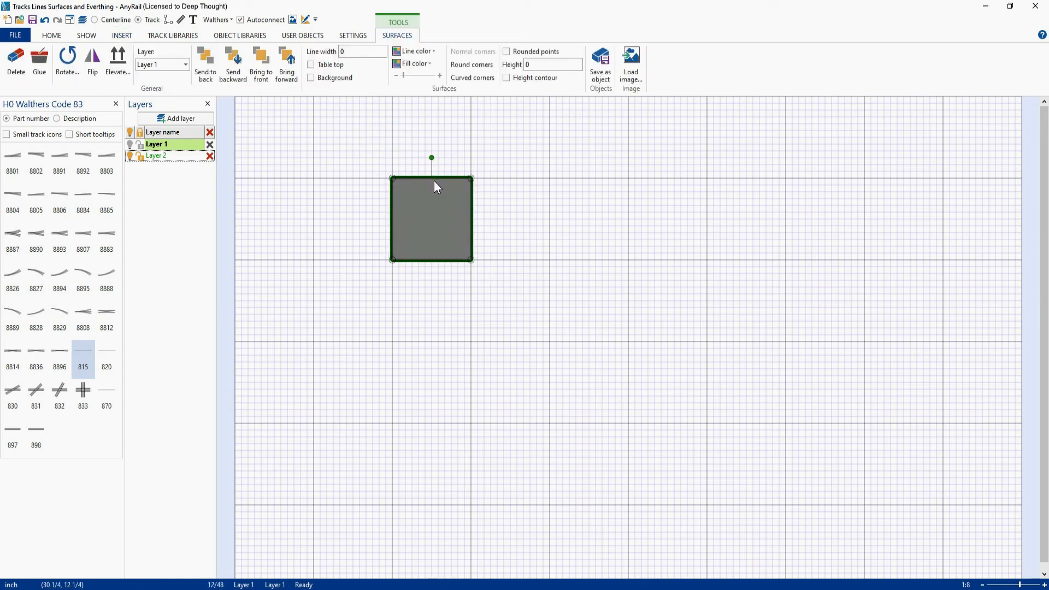
Replace the square with a rectangle 12 inches wide and 24 inches high, its upper left corner at x 48, y 24
{"action": "key", "text": "Delete"}
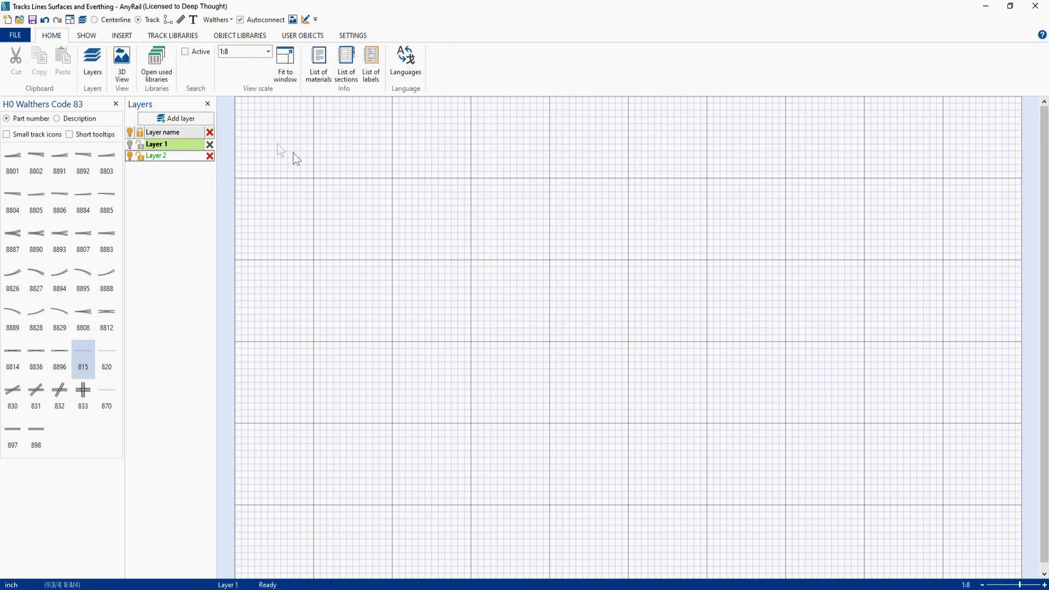
{"action": "left_click", "coordinate": [116, 35]}
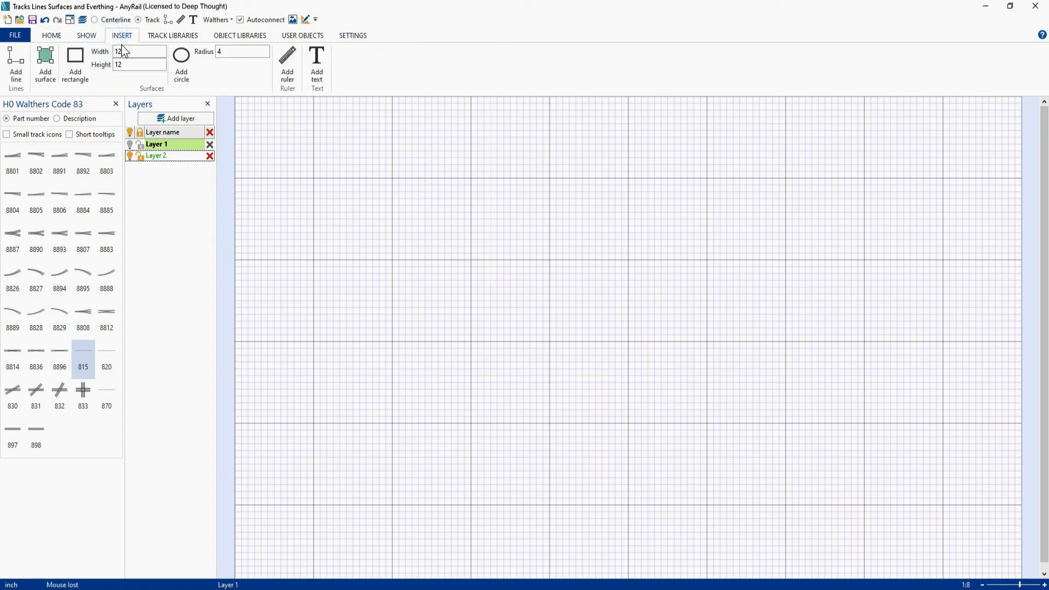
{"action": "double_click", "coordinate": [131, 65]}
{"action": "left_click", "coordinate": [81, 57]}
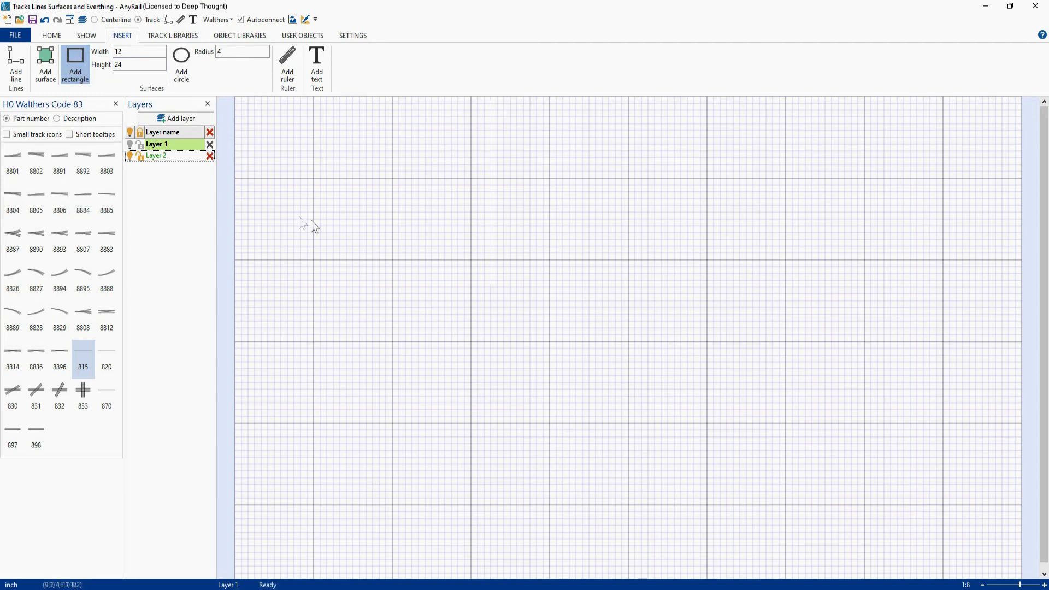
{"action": "left_click", "coordinate": [392, 178]}
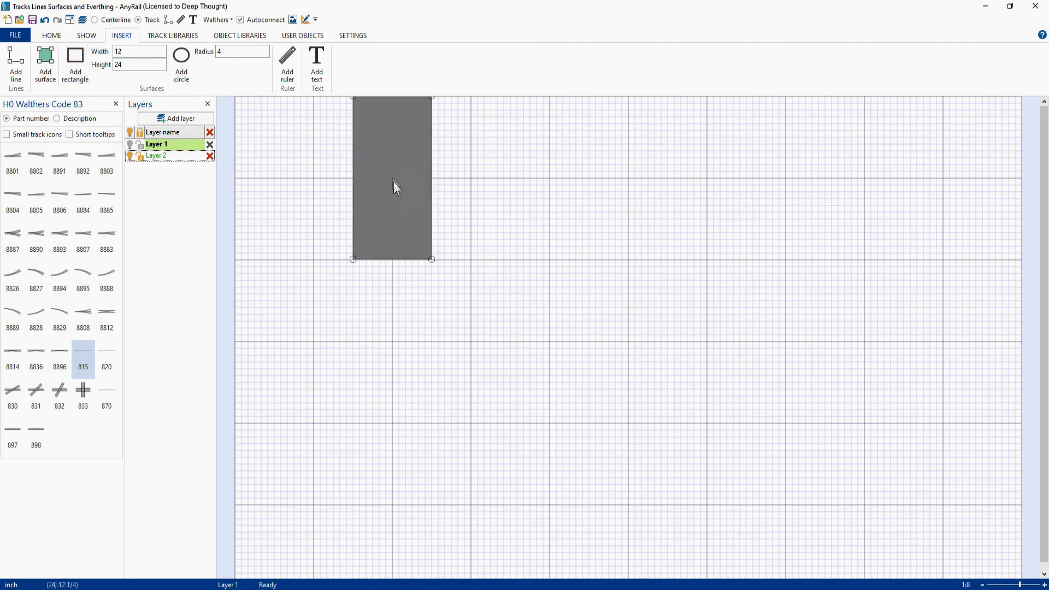
{"action": "left_click_drag", "start_coordinate": [433, 182], "coordinate": [630, 346]}
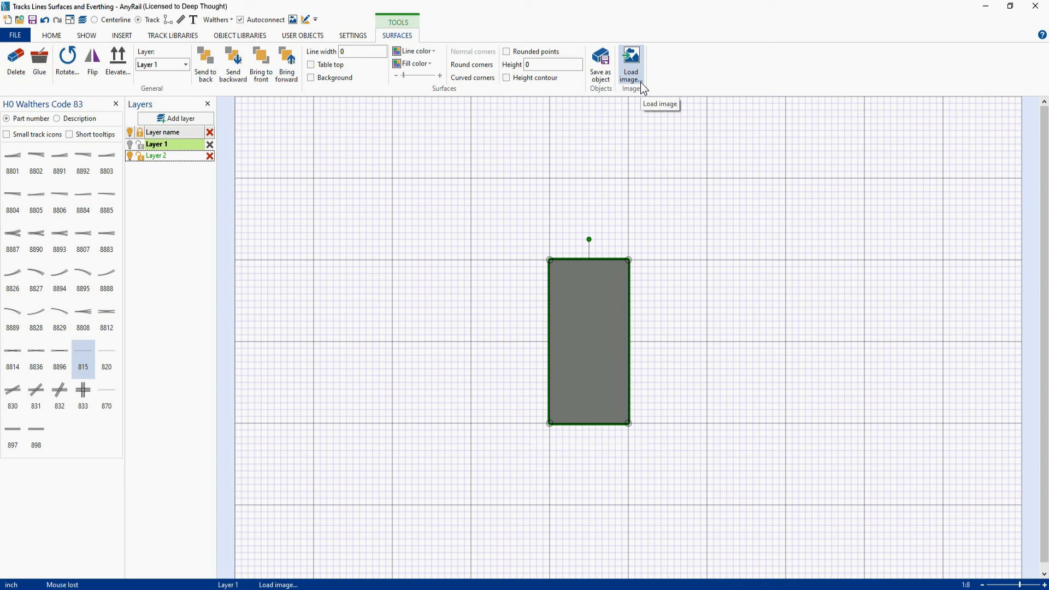
Try a round corner at the rectangle's upper left point, and restore its normal corner
{"action": "left_click", "coordinate": [549, 260]}
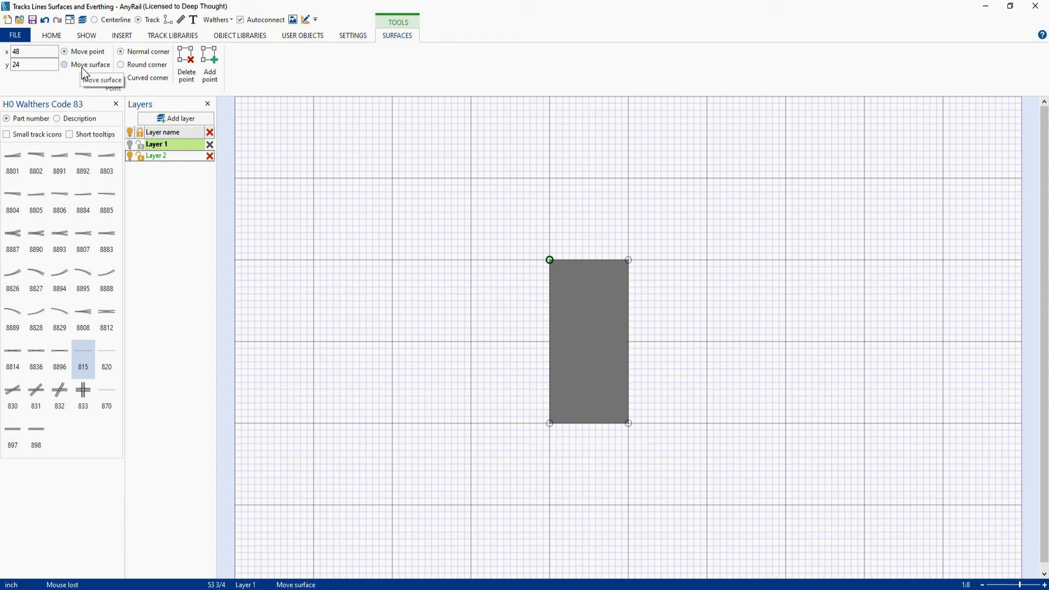
{"action": "left_click", "coordinate": [122, 66]}
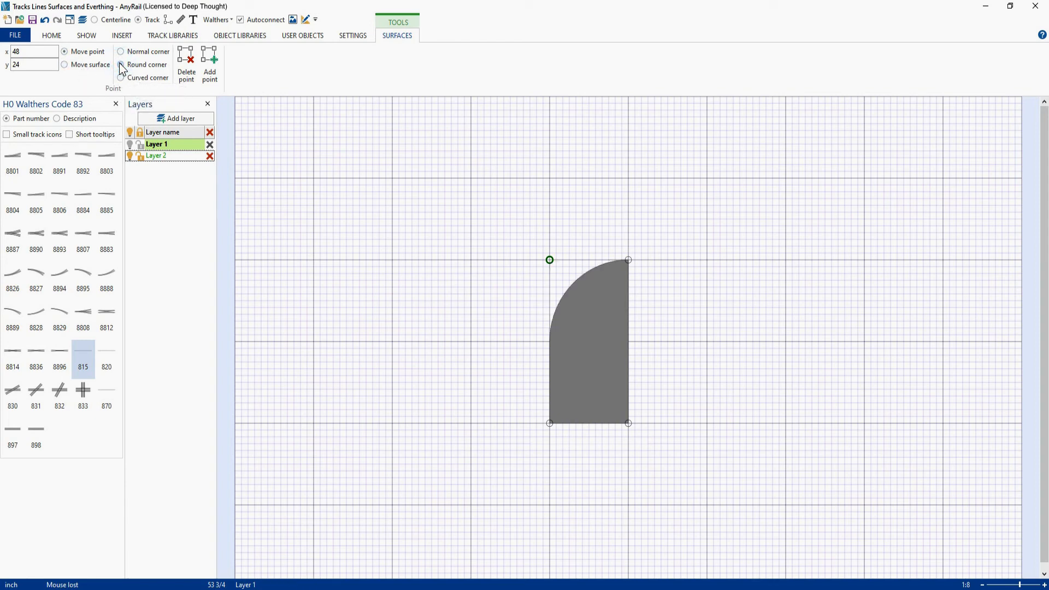
{"action": "left_click", "coordinate": [122, 51]}
Replace the rectangle with a circle of radius 4 inches centred at about x 44, y 20
{"action": "left_click_drag", "start_coordinate": [463, 204], "coordinate": [668, 513]}
{"action": "key", "text": "Delete"}
{"action": "left_click", "coordinate": [122, 39]}
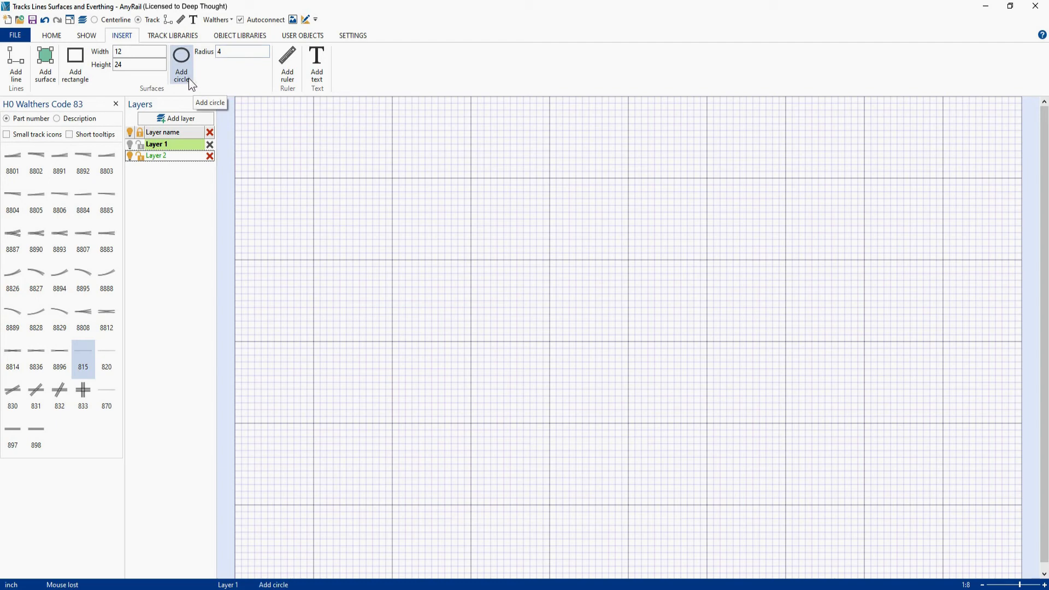
{"action": "left_click", "coordinate": [179, 64]}
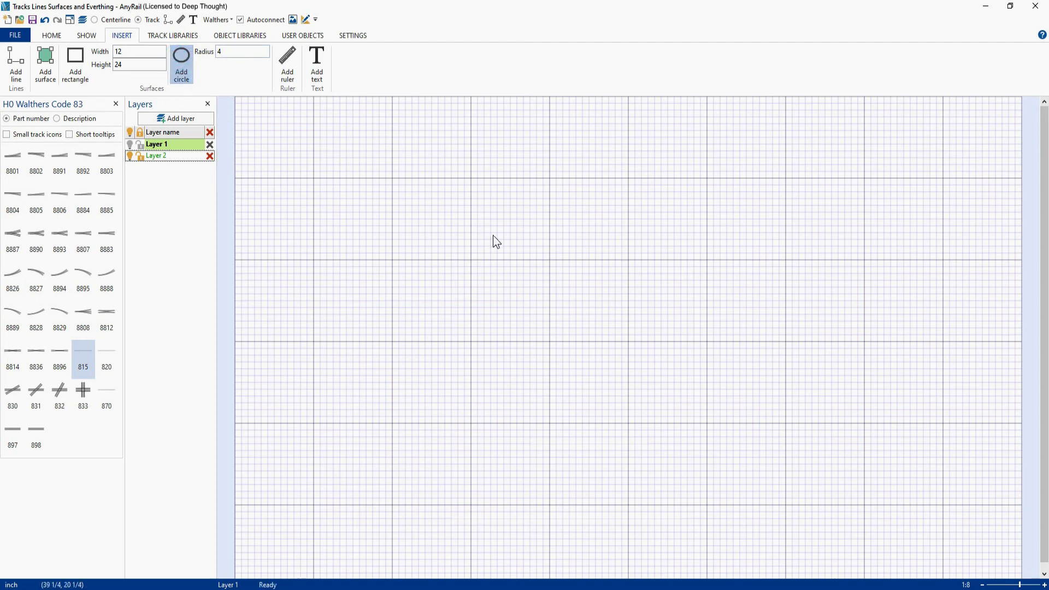
{"action": "left_click", "coordinate": [471, 260]}
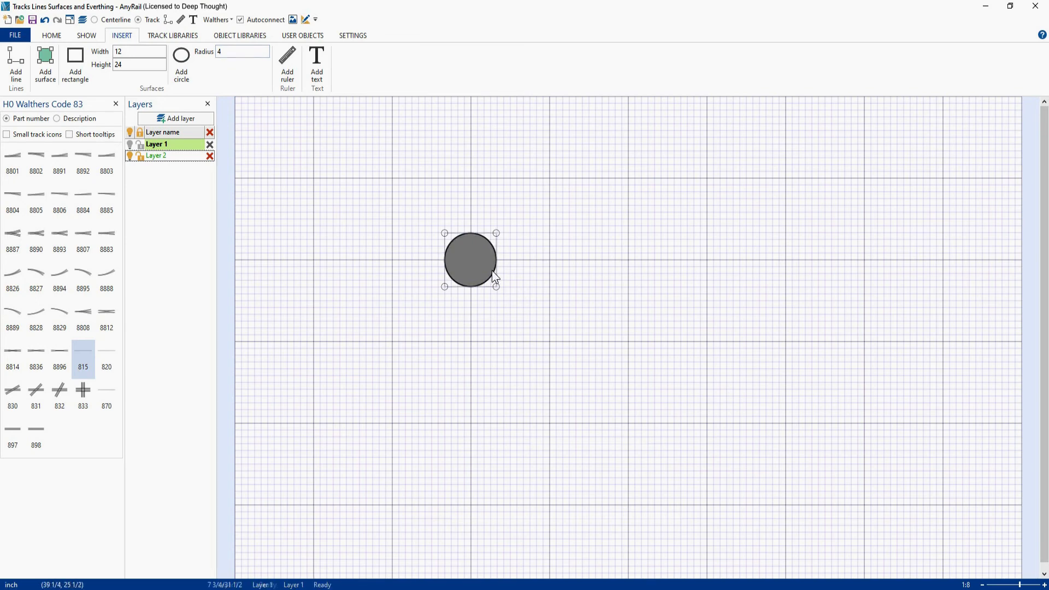
{"action": "left_click_drag", "start_coordinate": [495, 277], "coordinate": [546, 238]}
Try a normal corner at the circle's upper left point, and make both of its left points curved corners
{"action": "left_click", "coordinate": [498, 207]}
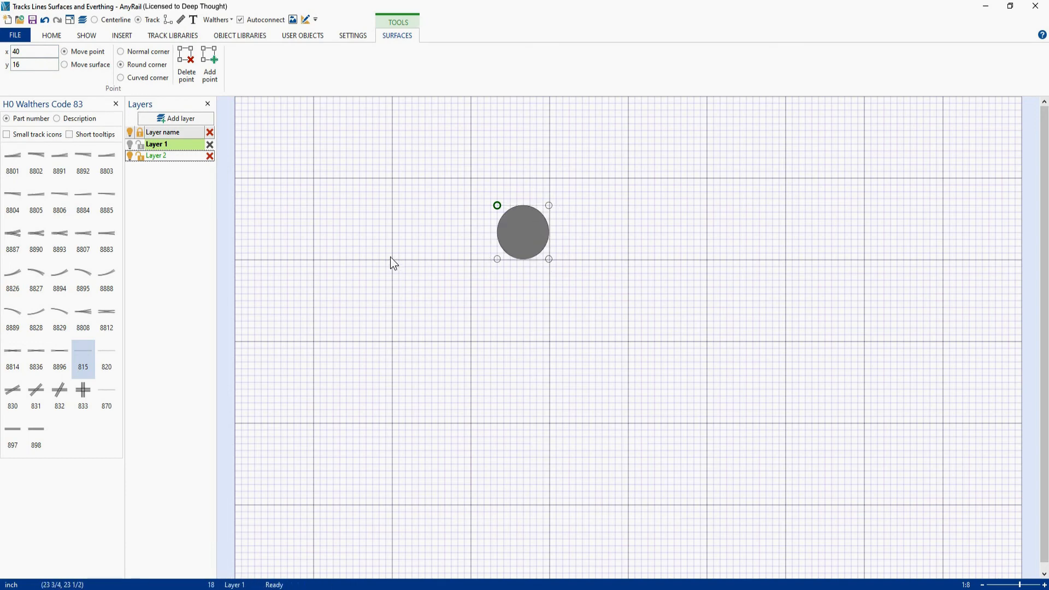
{"action": "left_click", "coordinate": [121, 52]}
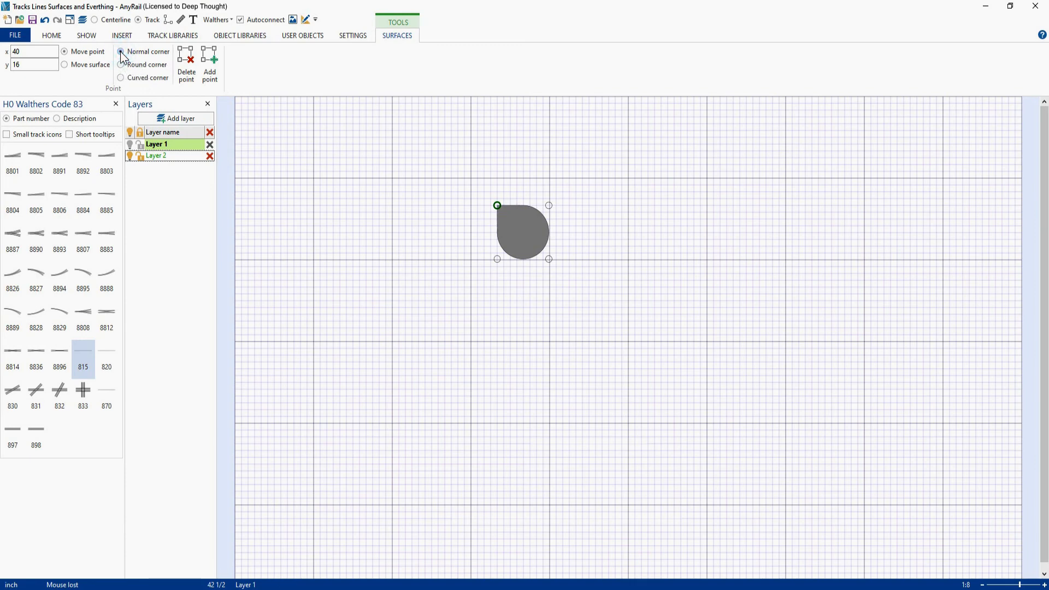
{"action": "left_click", "coordinate": [120, 78]}
{"action": "left_click", "coordinate": [497, 260]}
{"action": "left_click", "coordinate": [120, 77]}
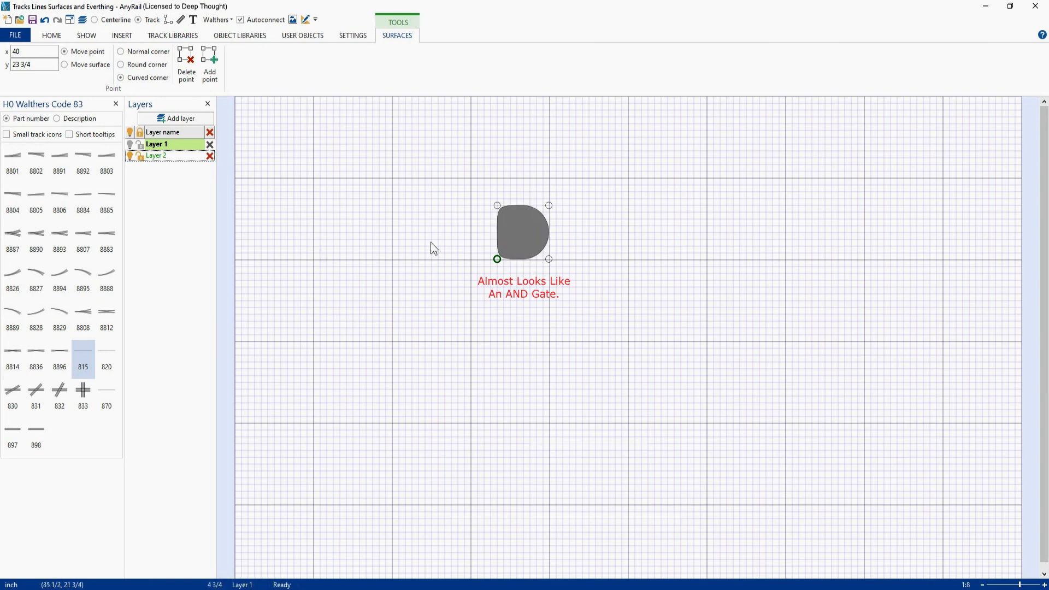
Select the whole D-shaped surface and remove it from the plan
{"action": "left_click", "coordinate": [510, 207]}
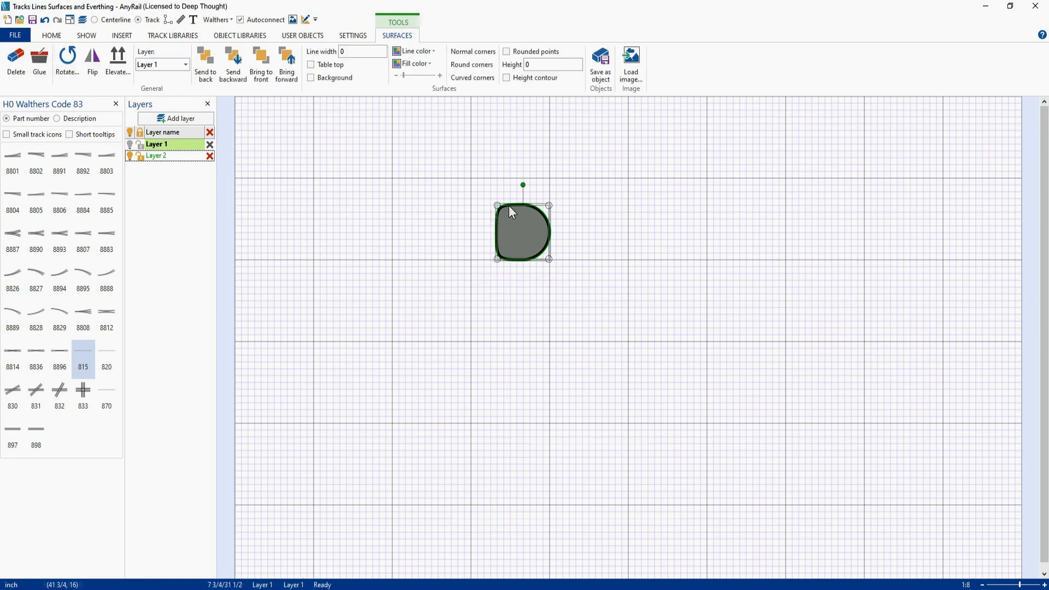
{"action": "left_click", "coordinate": [128, 37]}
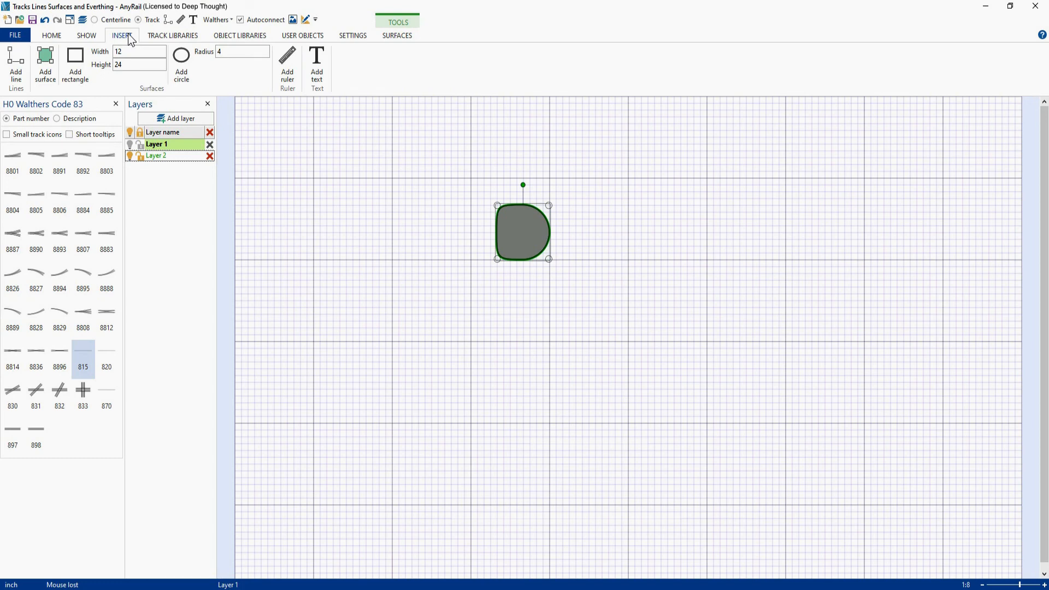
{"action": "left_click", "coordinate": [512, 205]}
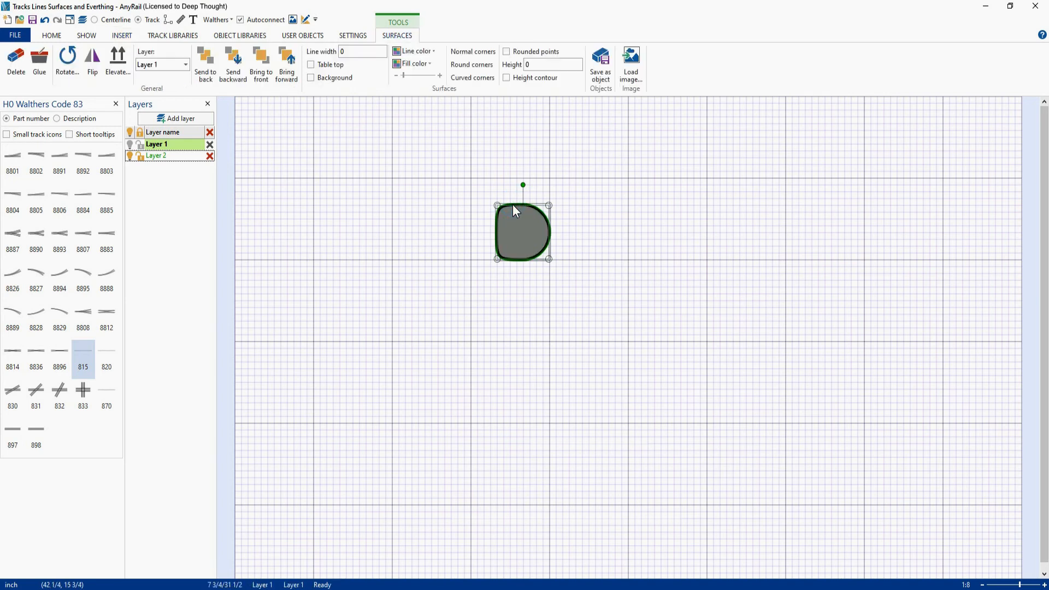
{"action": "left_click", "coordinate": [498, 204]}
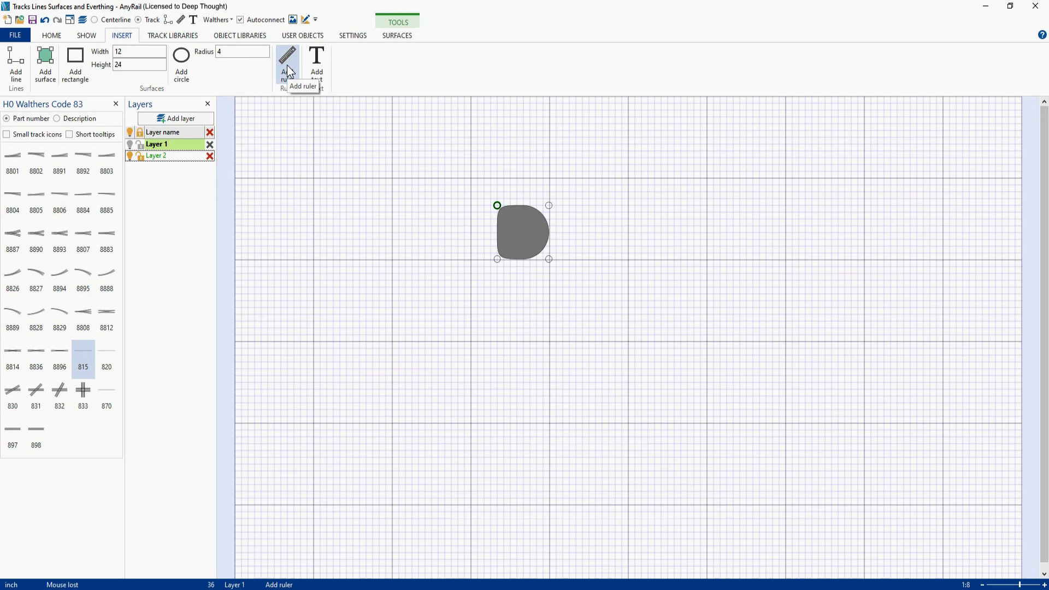
{"action": "left_click_drag", "start_coordinate": [480, 175], "coordinate": [650, 325]}
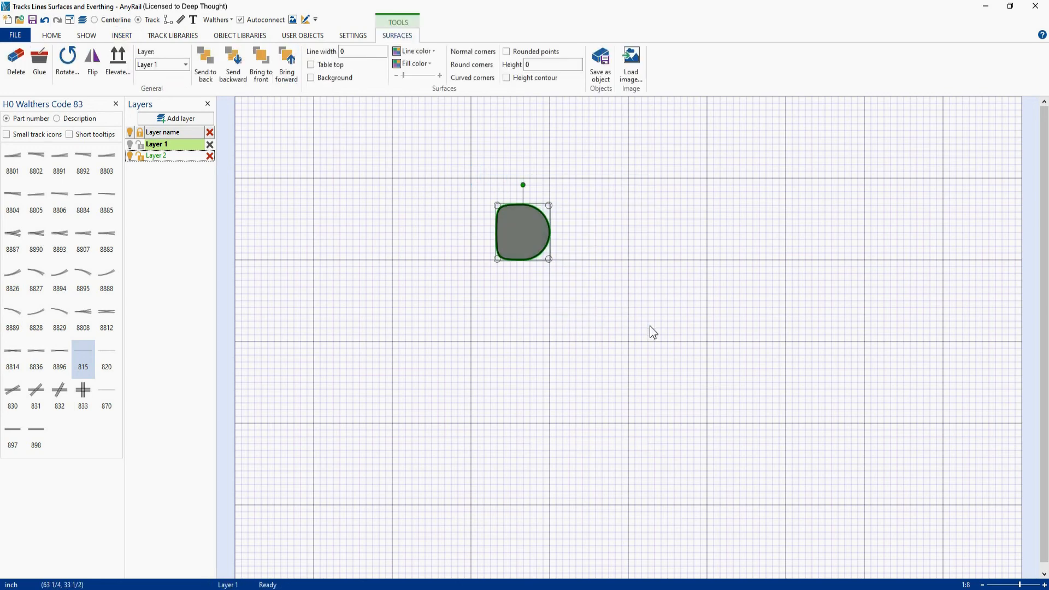
{"action": "key", "text": "ctrl+x"}
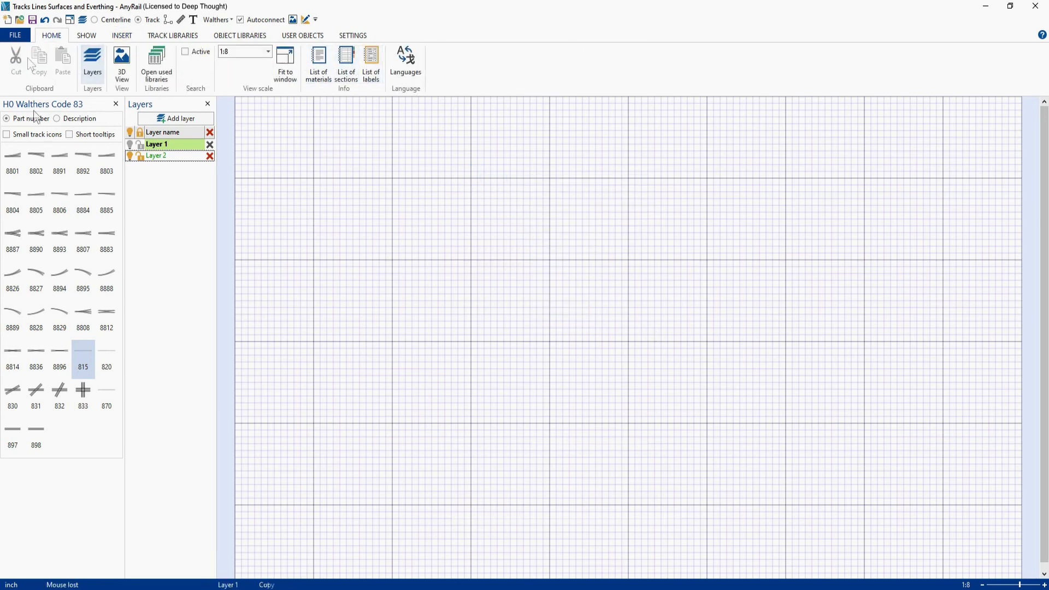
Add the text "This Is Text" at about x 49, y 20 in the empty work area
{"action": "left_click", "coordinate": [120, 34]}
{"action": "left_click", "coordinate": [314, 76]}
{"action": "left_click", "coordinate": [558, 231]}
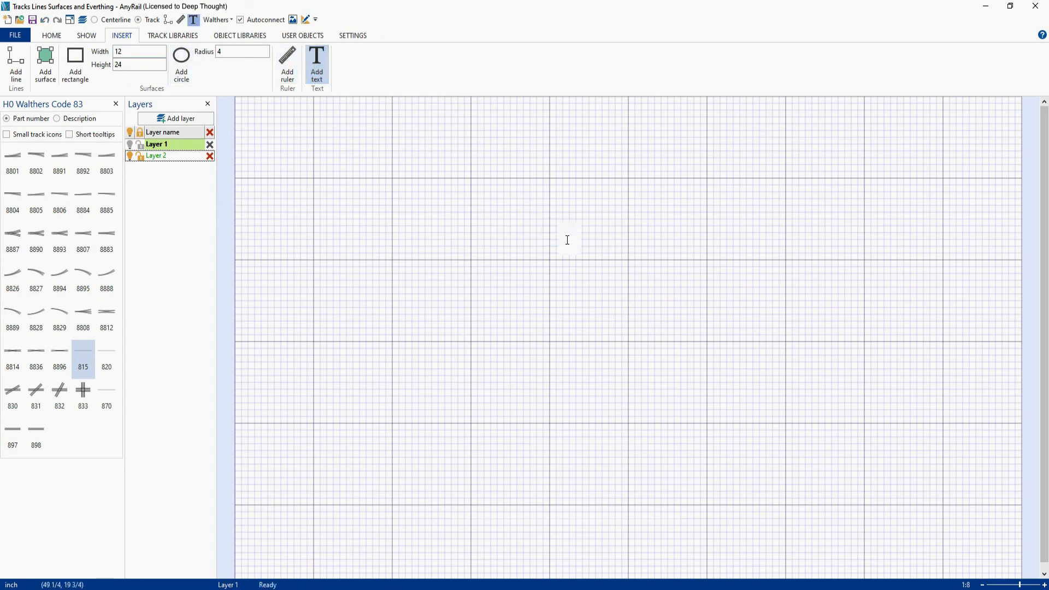
{"action": "type", "text": "This Is Text"}
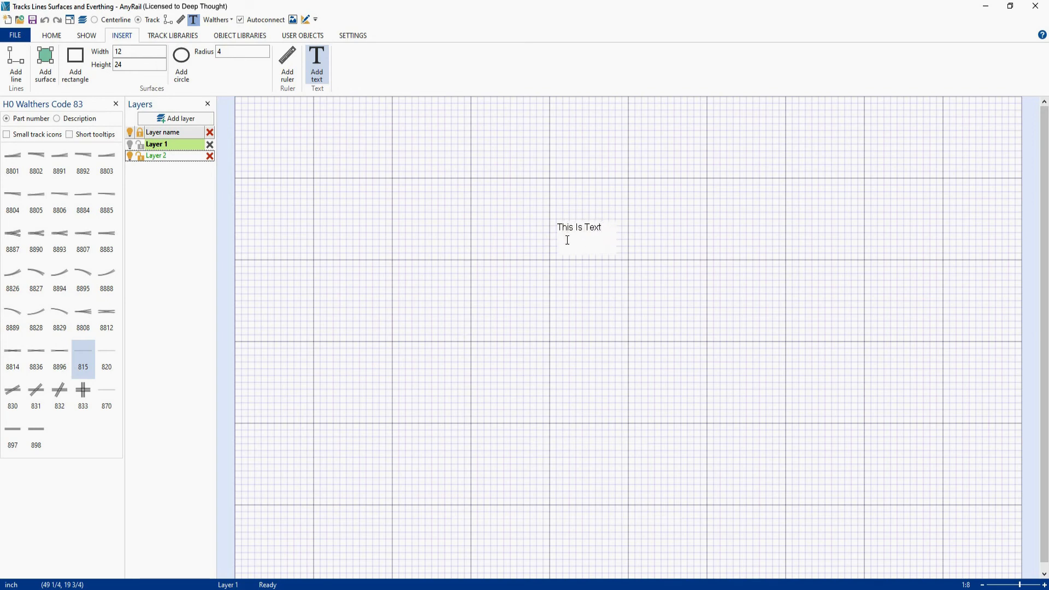
{"action": "key", "text": "Return"}
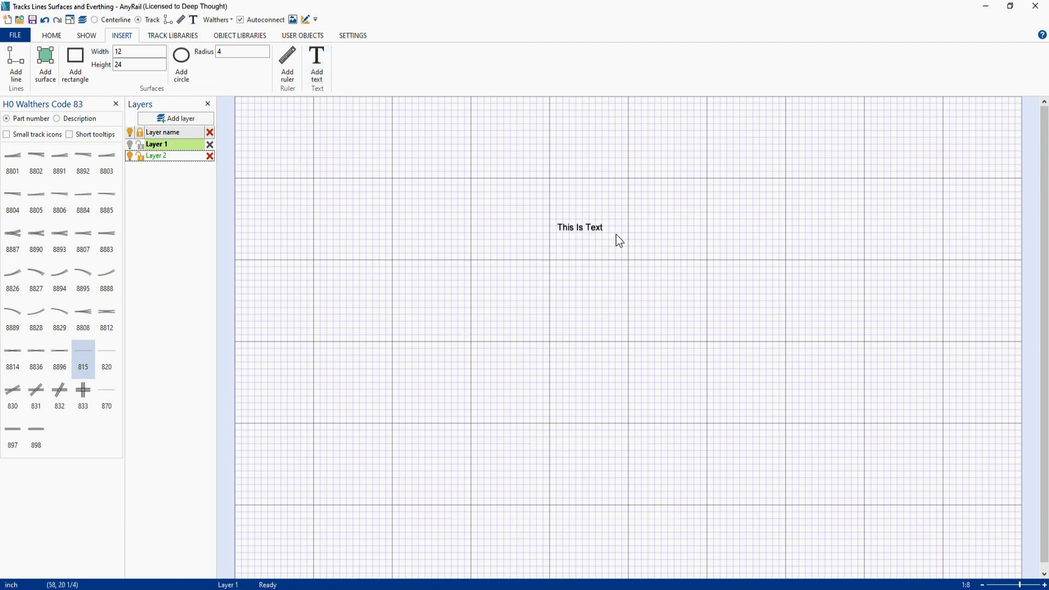
Move the text "This Is Text" to x 55, y 21 1/2 and keep it selected
{"action": "left_click", "coordinate": [581, 236]}
{"action": "left_click_drag", "start_coordinate": [579, 232], "coordinate": [620, 246]}
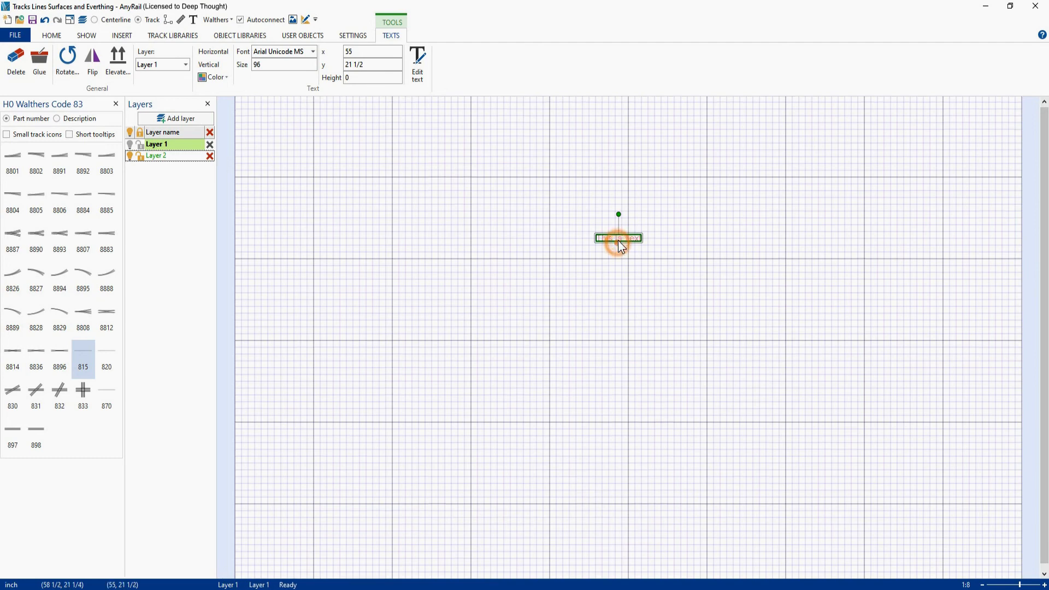
{"action": "right_click", "coordinate": [618, 241]}
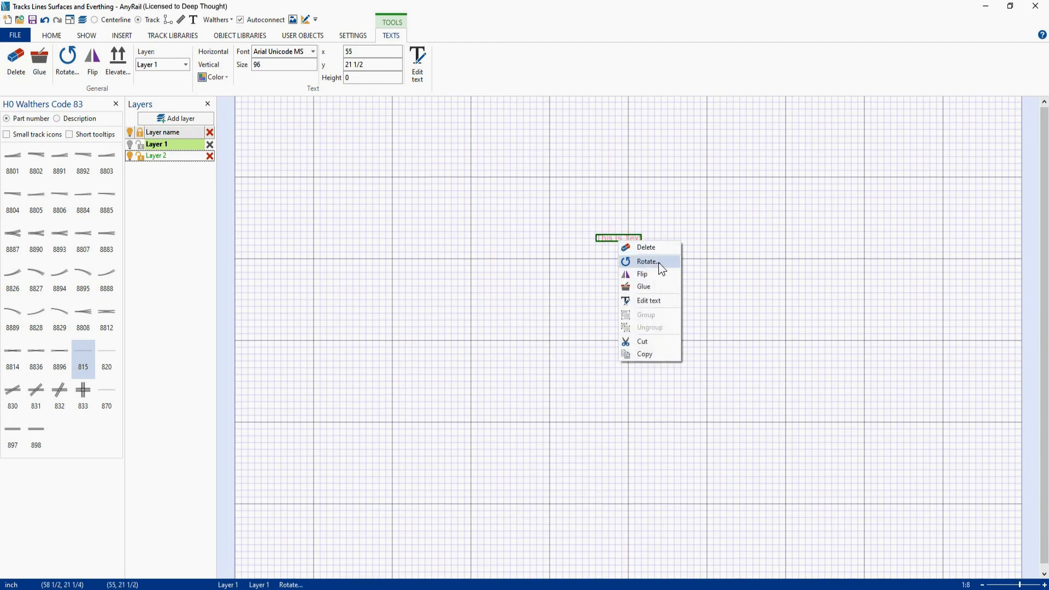
{"action": "left_click", "coordinate": [585, 220]}
{"action": "left_click", "coordinate": [613, 241]}
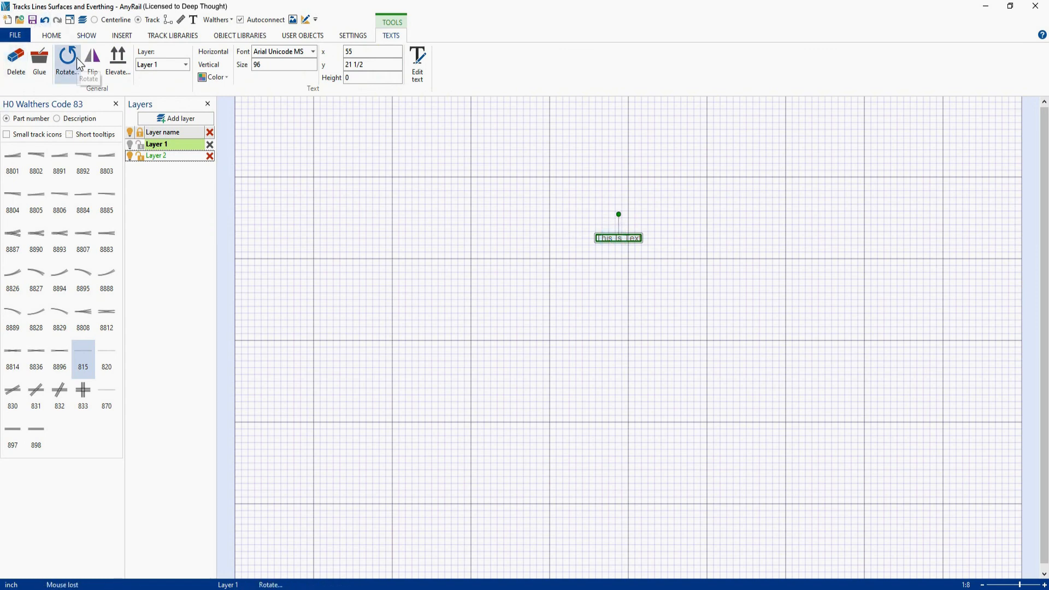
Switch the text repeatedly between its two vertical orientations, and set it horizontal and upside down
{"action": "left_click", "coordinate": [210, 65]}
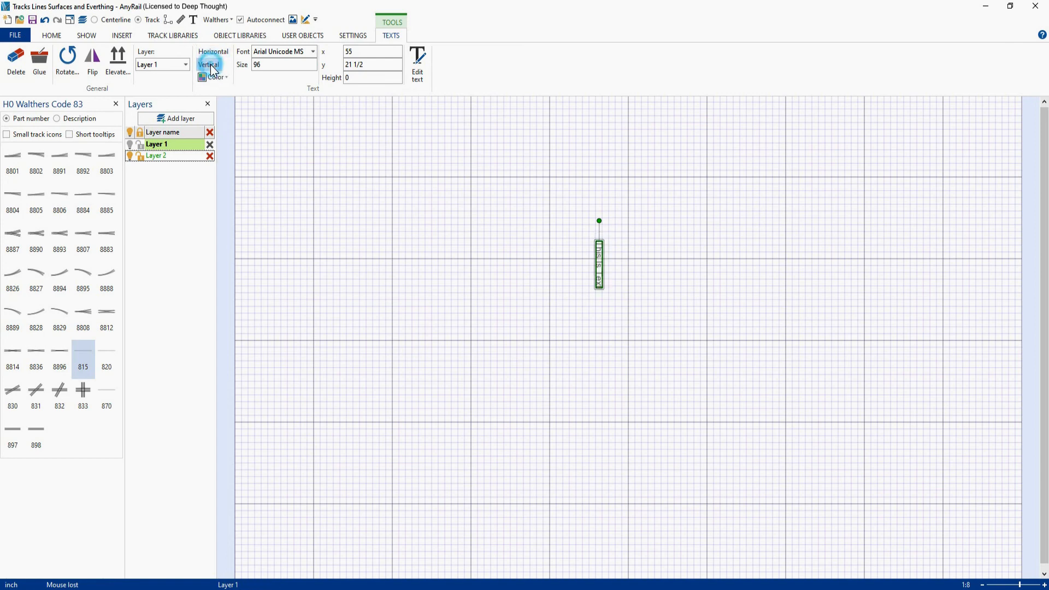
{"action": "left_click", "coordinate": [211, 65]}
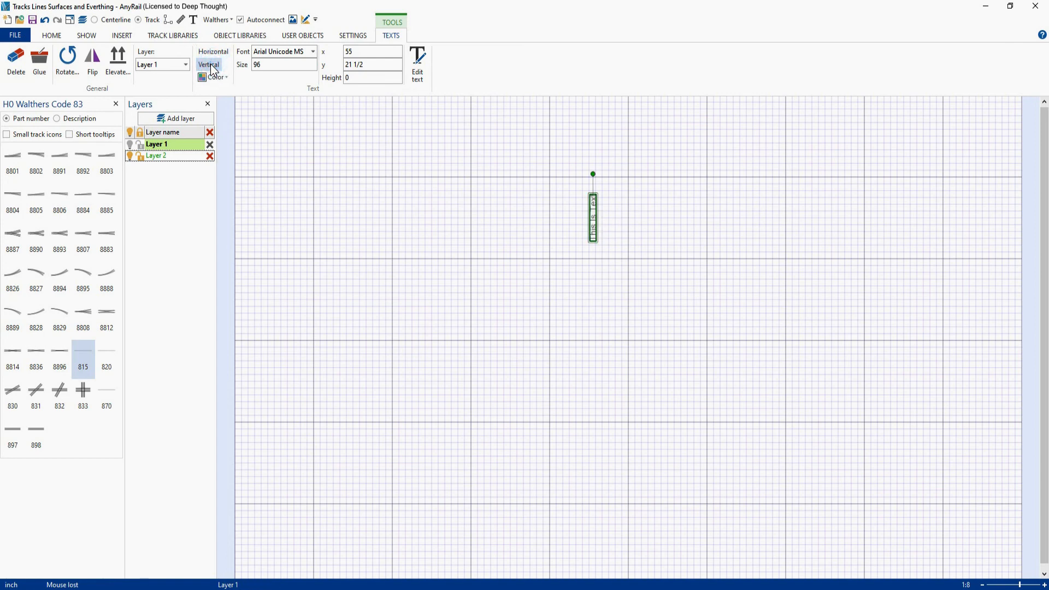
{"action": "left_click", "coordinate": [211, 64]}
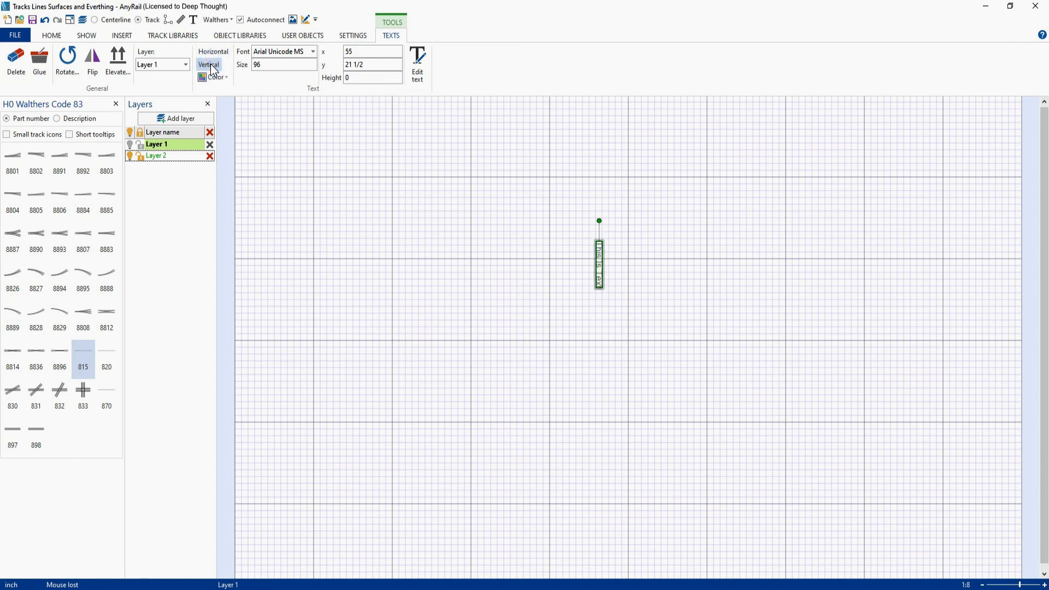
{"action": "left_click", "coordinate": [211, 65]}
{"action": "left_click", "coordinate": [211, 65]}
{"action": "left_click", "coordinate": [214, 51]}
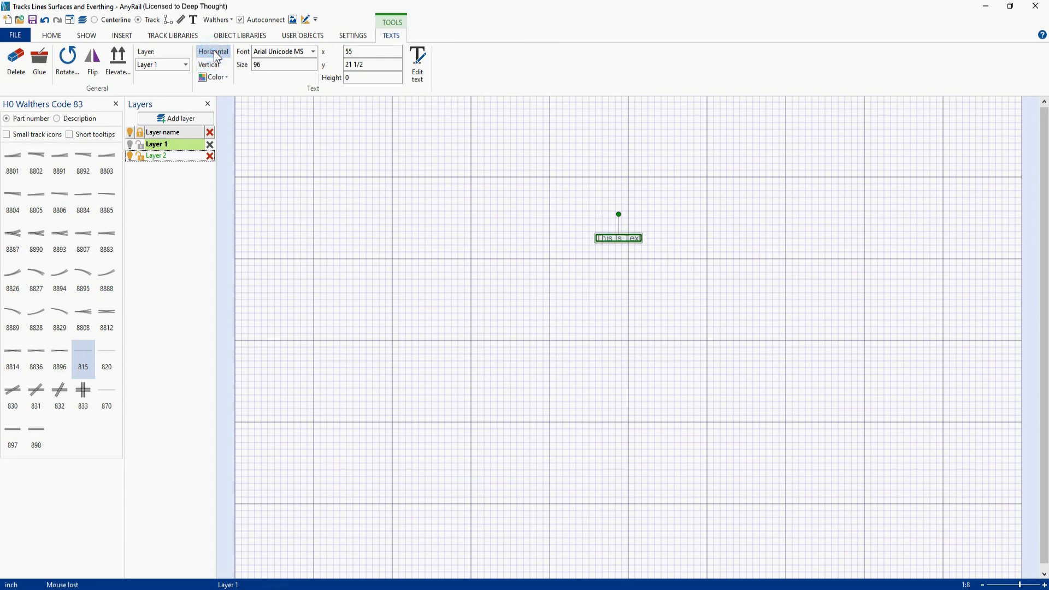
{"action": "left_click", "coordinate": [214, 51]}
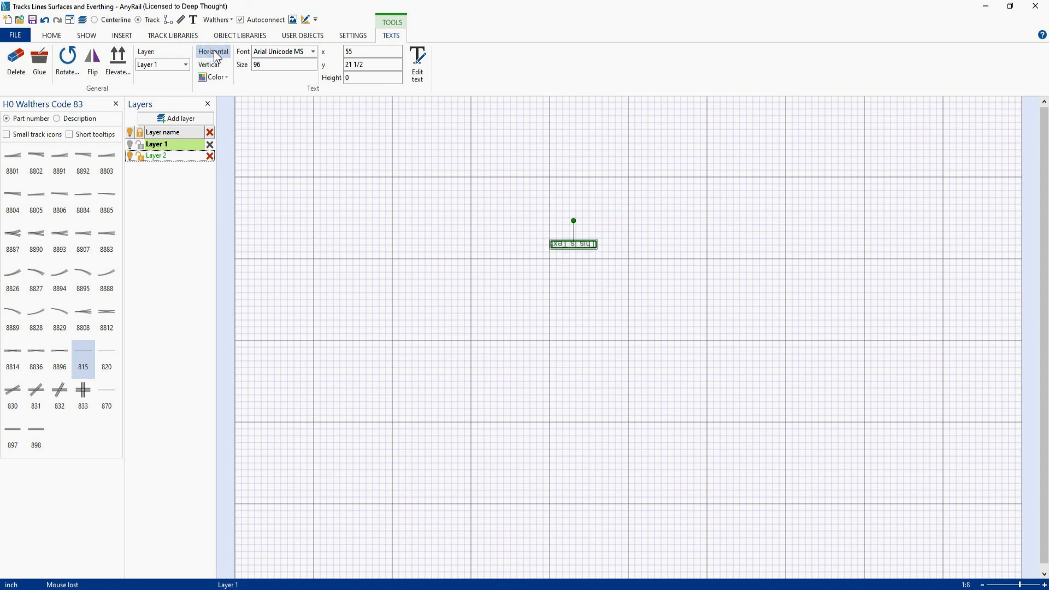
Turn the text upright horizontally and set its font to Anita Semi-square
{"action": "left_click", "coordinate": [214, 51]}
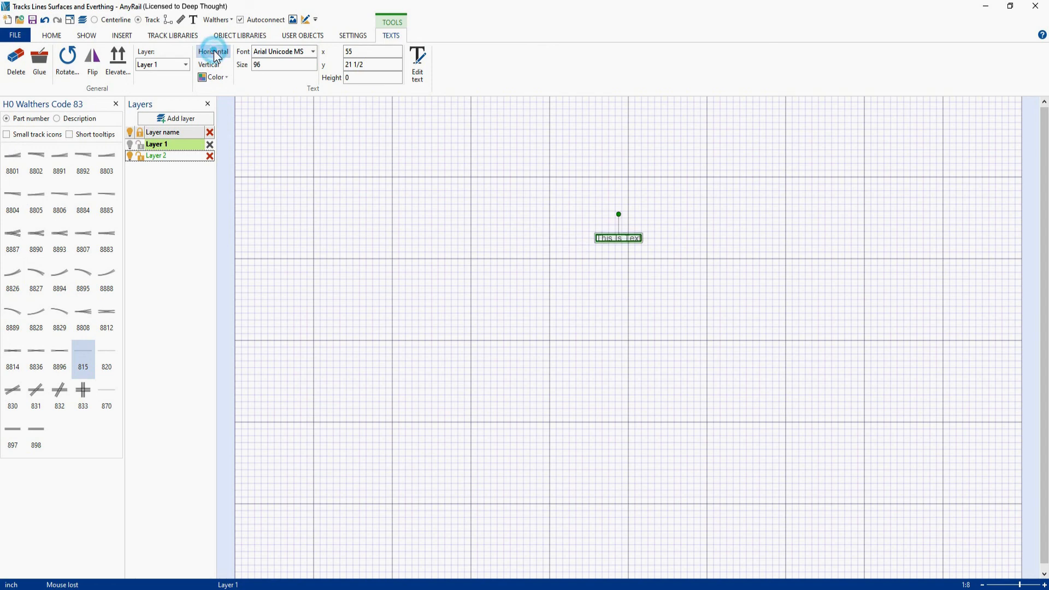
{"action": "left_click", "coordinate": [312, 51]}
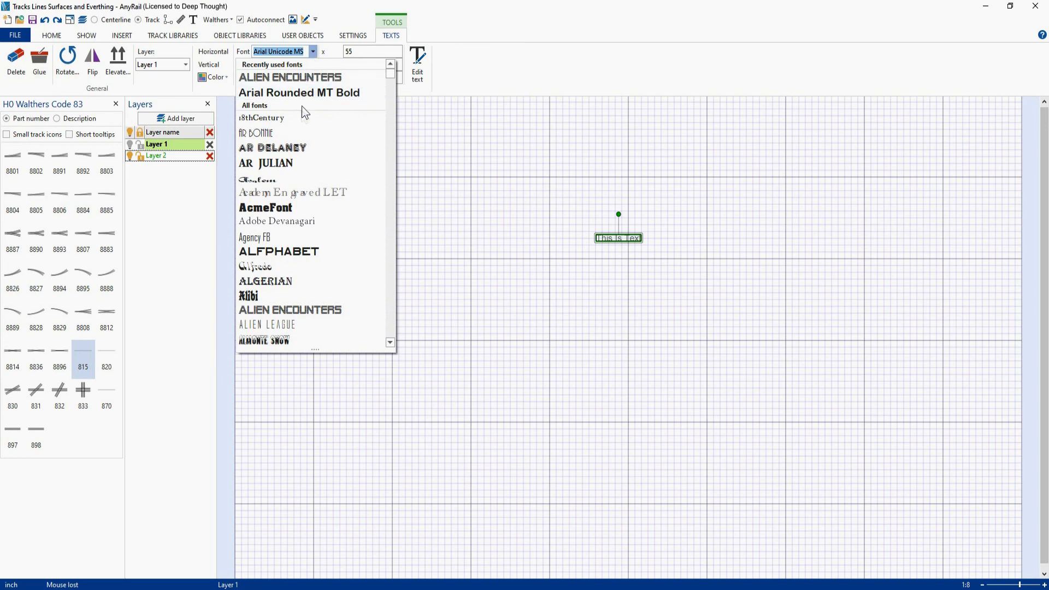
{"action": "left_click", "coordinate": [392, 274]}
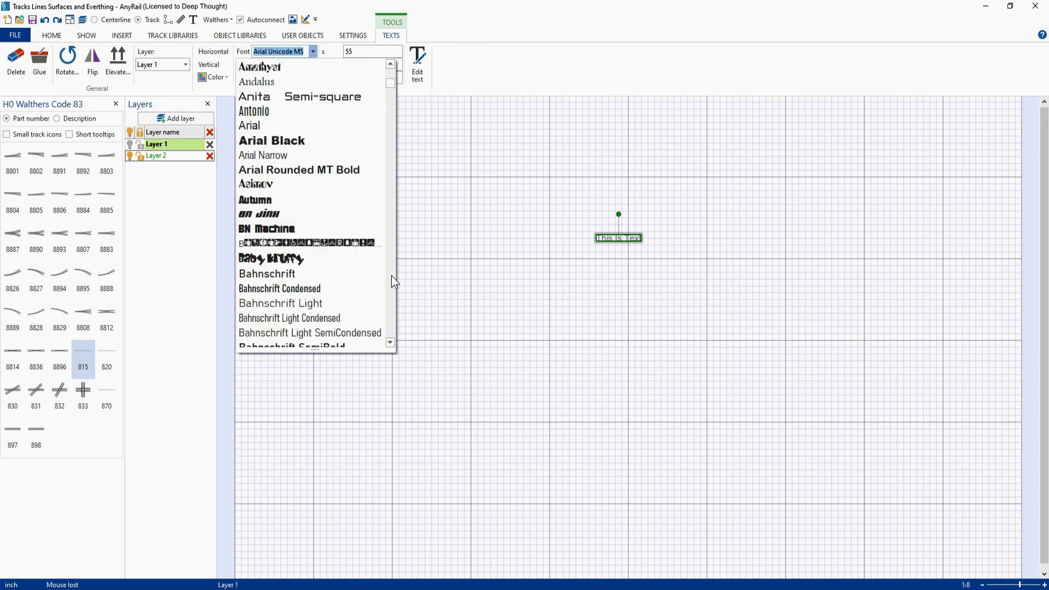
{"action": "left_click", "coordinate": [305, 101]}
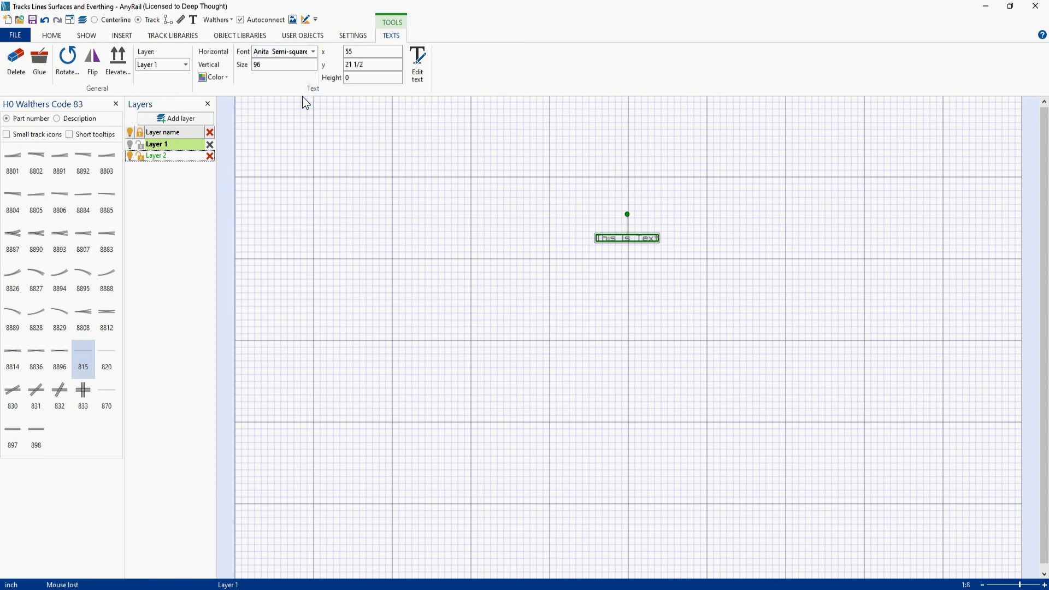
Set the size of the text "This Is Text" to 120
{"action": "double_click", "coordinate": [274, 65]}
{"action": "type", "text": "120"}
{"action": "key", "text": "Return"}
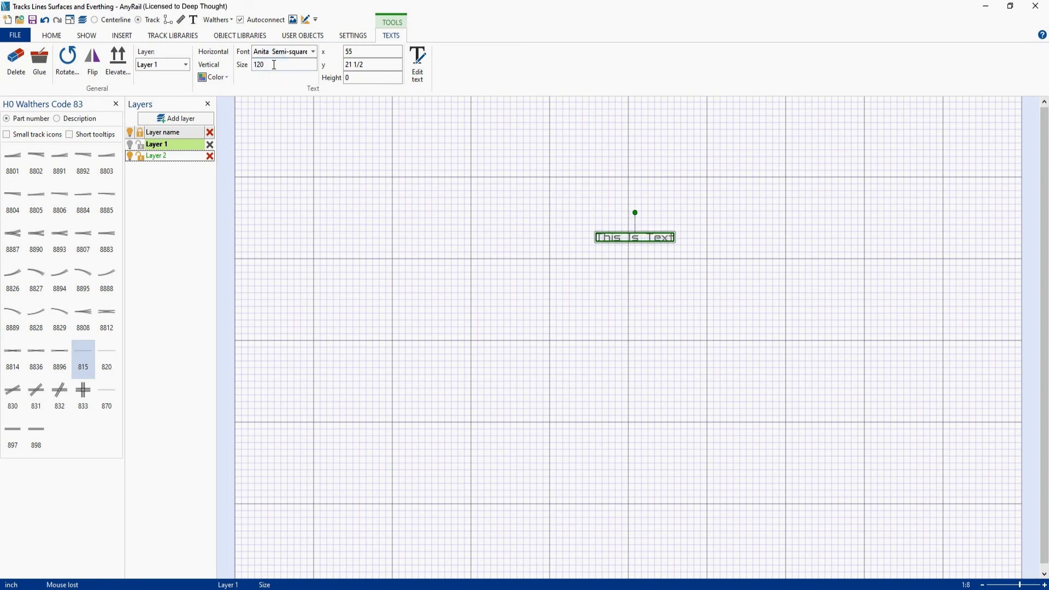
Position the text "This Is Text" at x 24, y 12
{"action": "double_click", "coordinate": [361, 52]}
{"action": "key", "text": "Return"}
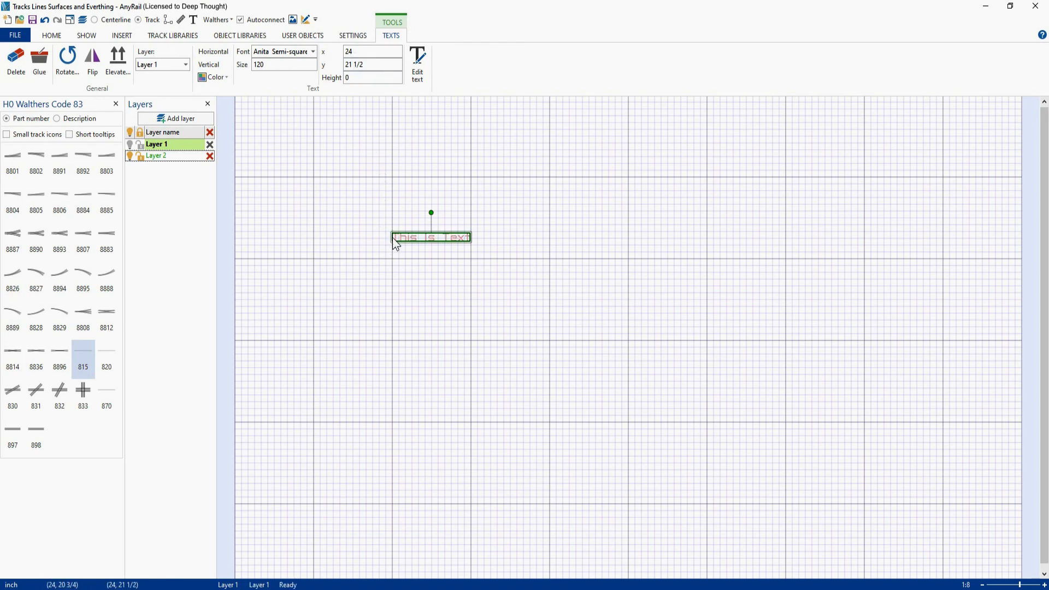
{"action": "left_click", "coordinate": [364, 64]}
{"action": "type", "text": "12"}
{"action": "key", "text": "Return"}
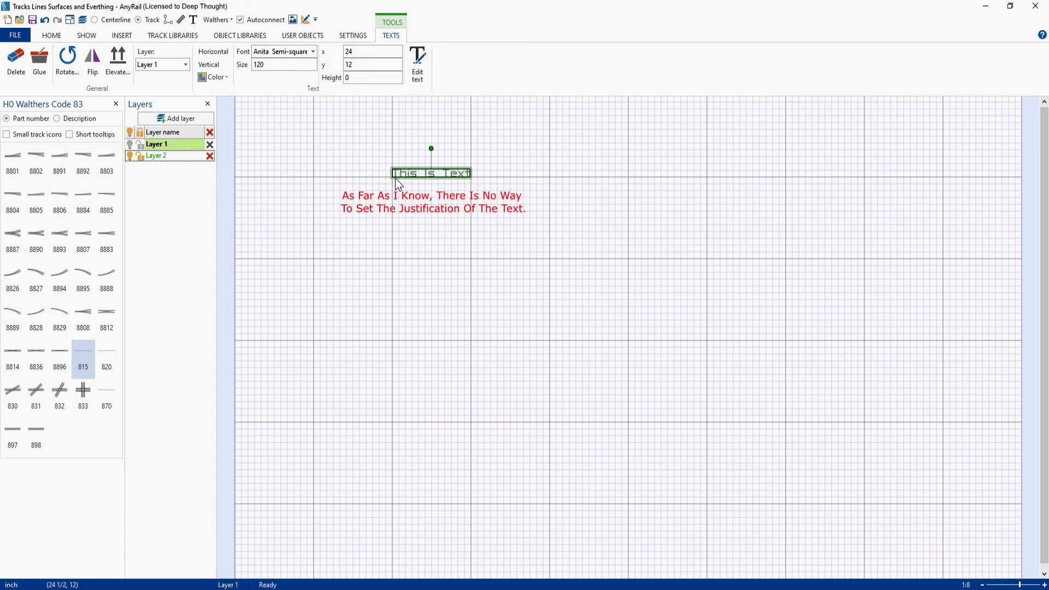
Edit the text to read "This Is Not Text"
{"action": "right_click", "coordinate": [435, 178]}
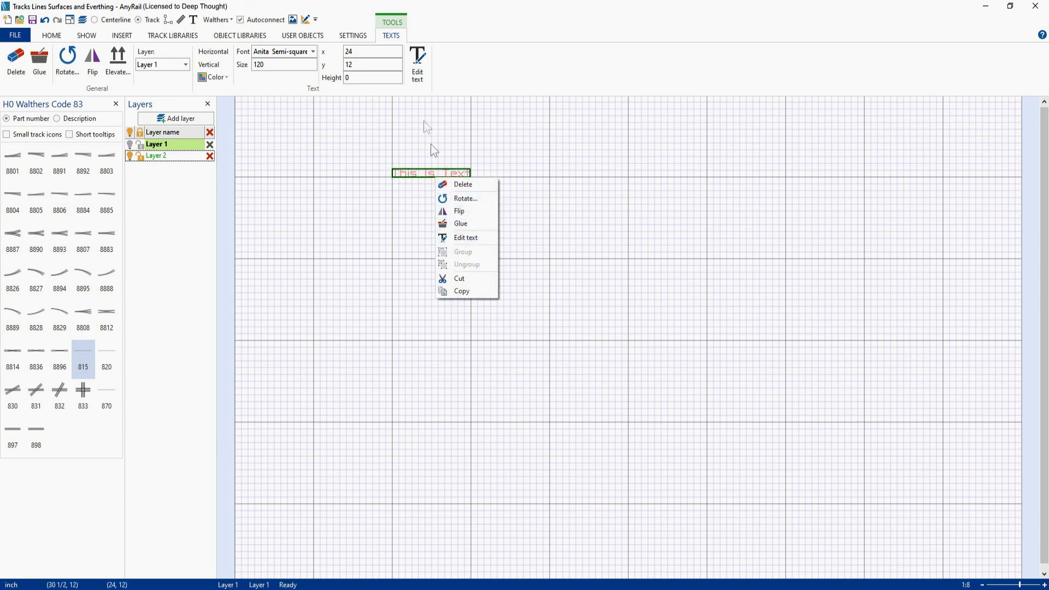
{"action": "left_click", "coordinate": [418, 62]}
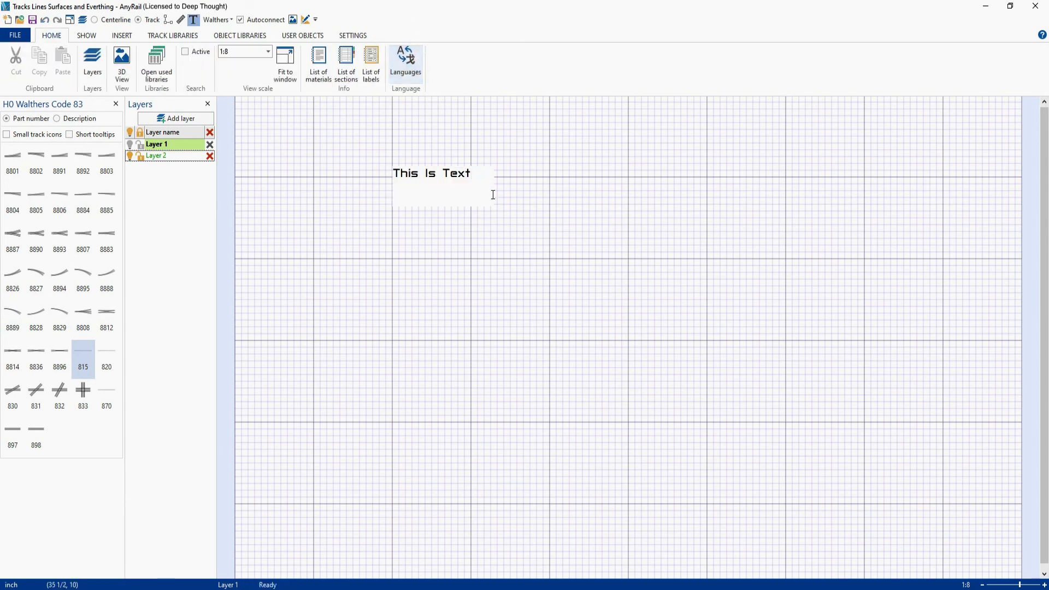
{"action": "left_click_drag", "start_coordinate": [477, 175], "coordinate": [391, 176]}
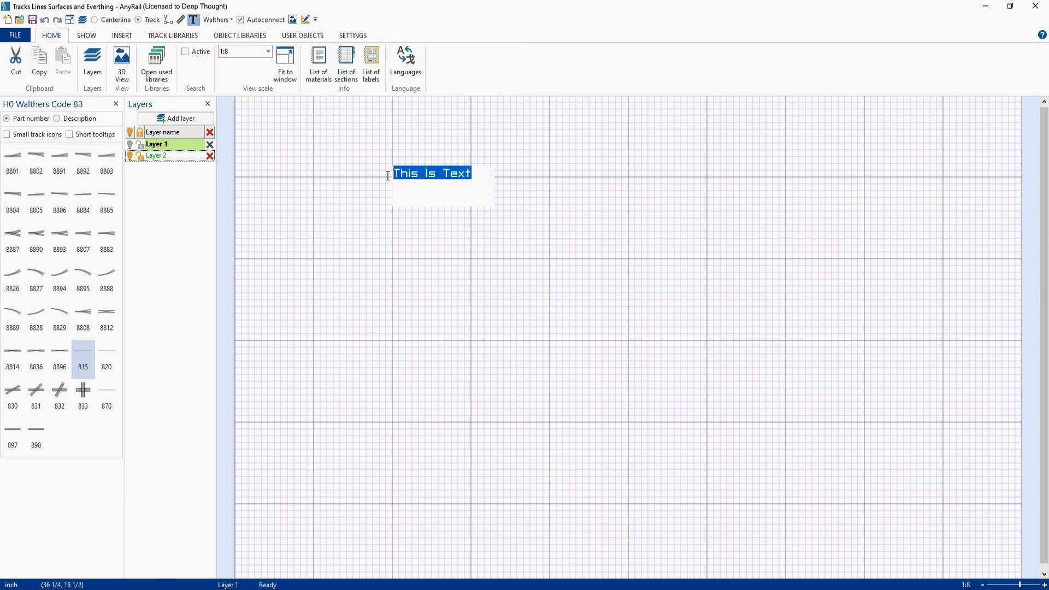
{"action": "type", "text": "This Is Not Text"}
{"action": "left_click", "coordinate": [471, 153]}
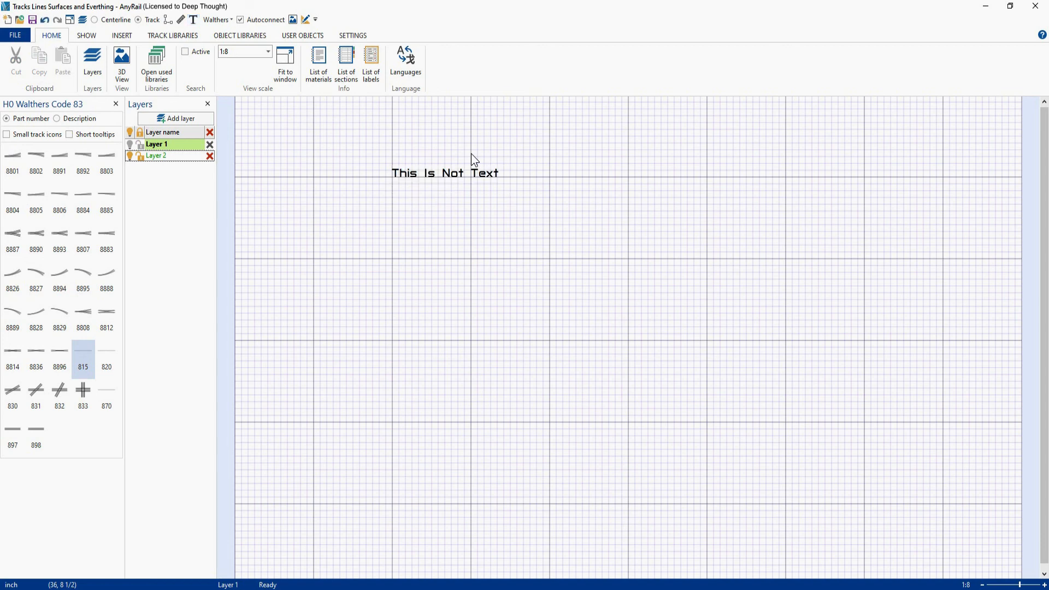
Color the text "This Is Not Text" red, and delete it from the plan
{"action": "left_click", "coordinate": [471, 153]}
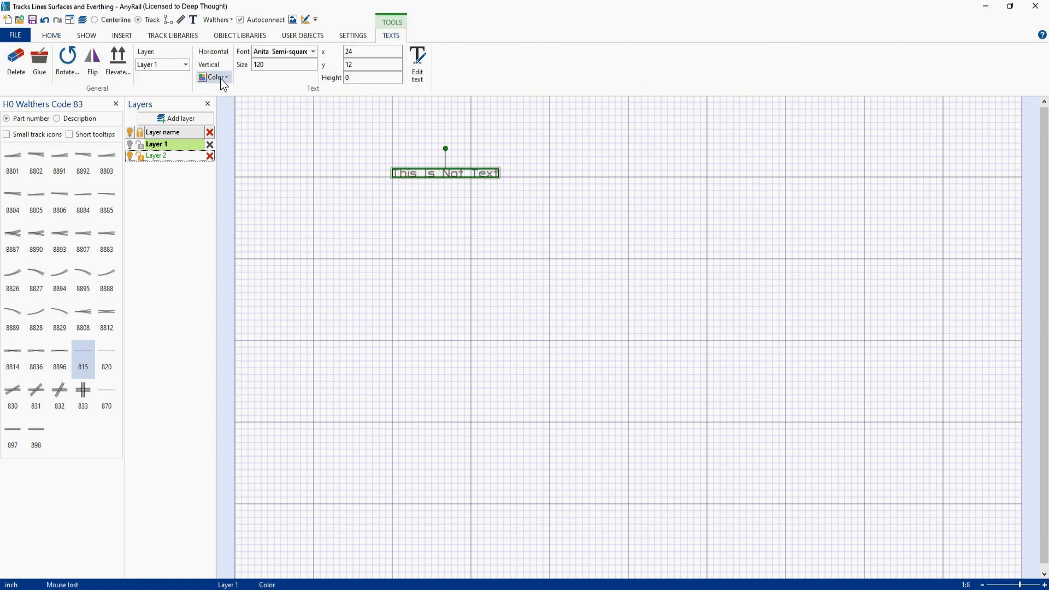
{"action": "left_click", "coordinate": [226, 78]}
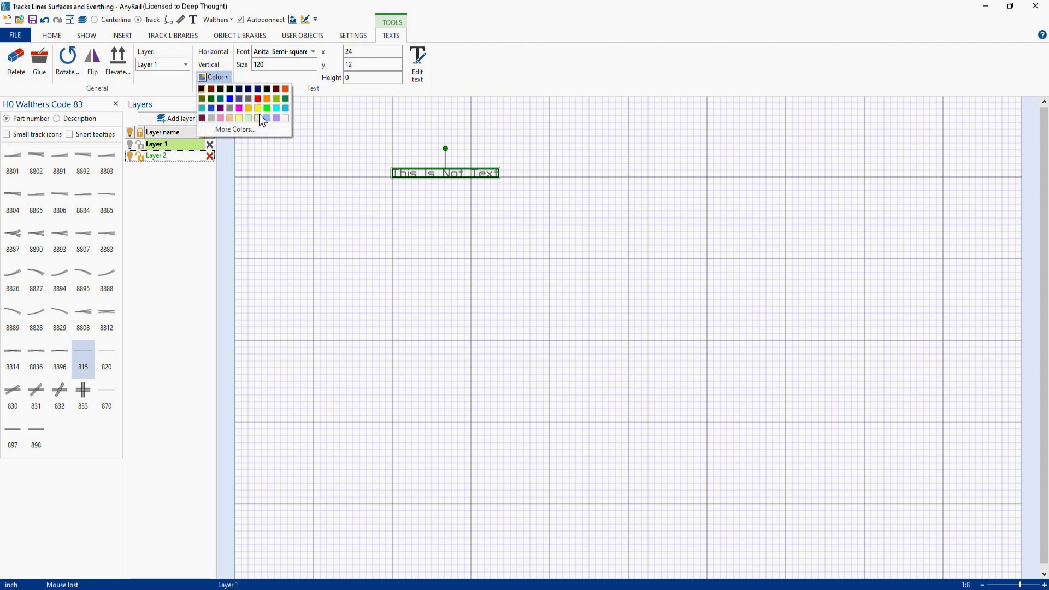
{"action": "left_click", "coordinate": [257, 99]}
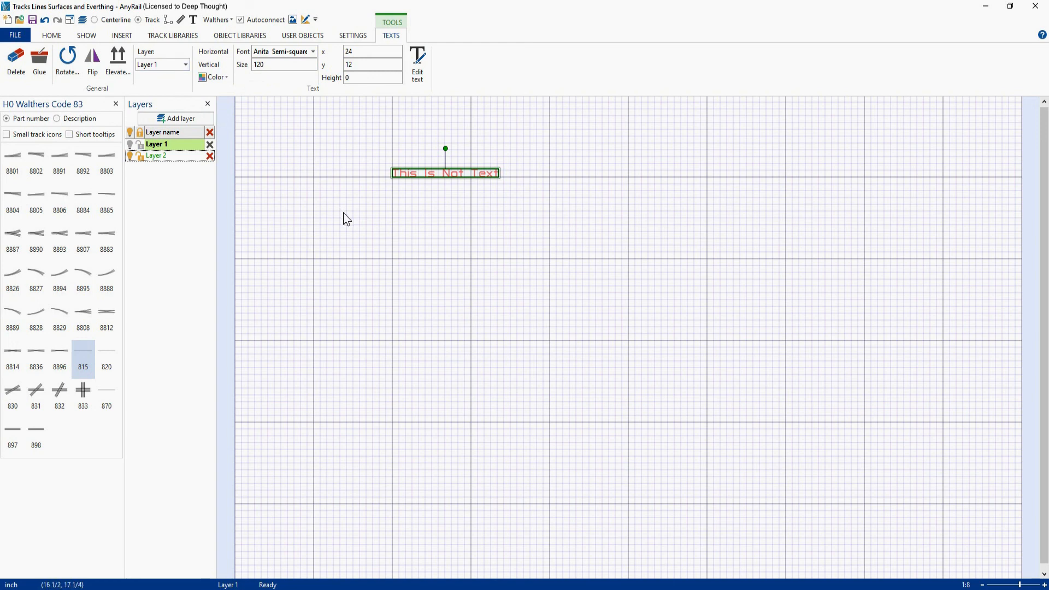
{"action": "key", "text": "Delete"}
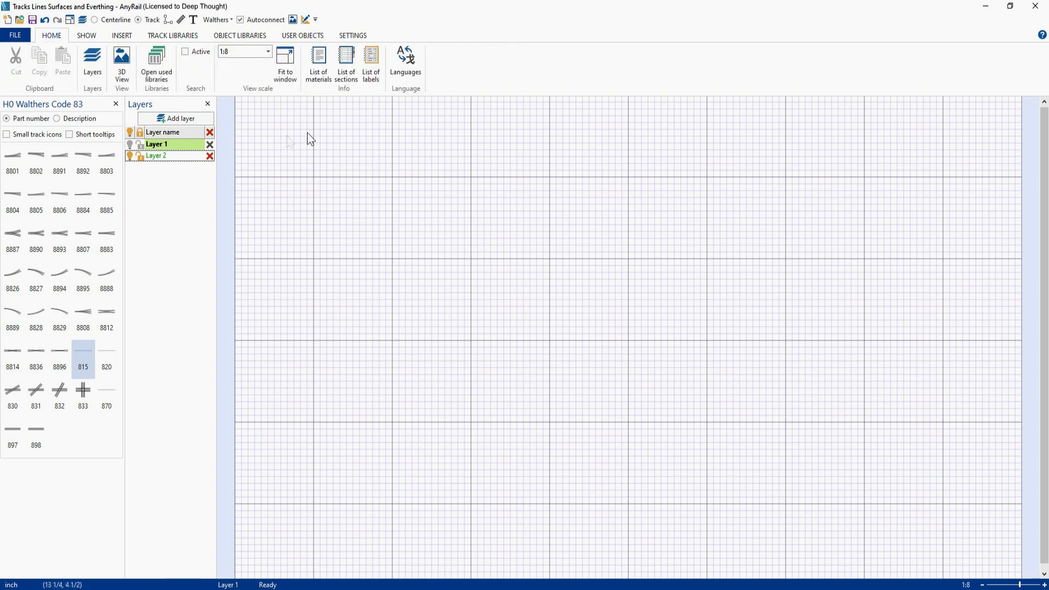
Open the H0 Walthers Structures library and place modern roundhouse 3041 at about x 36 1/4, y 16 3/4
{"action": "left_click", "coordinate": [257, 38]}
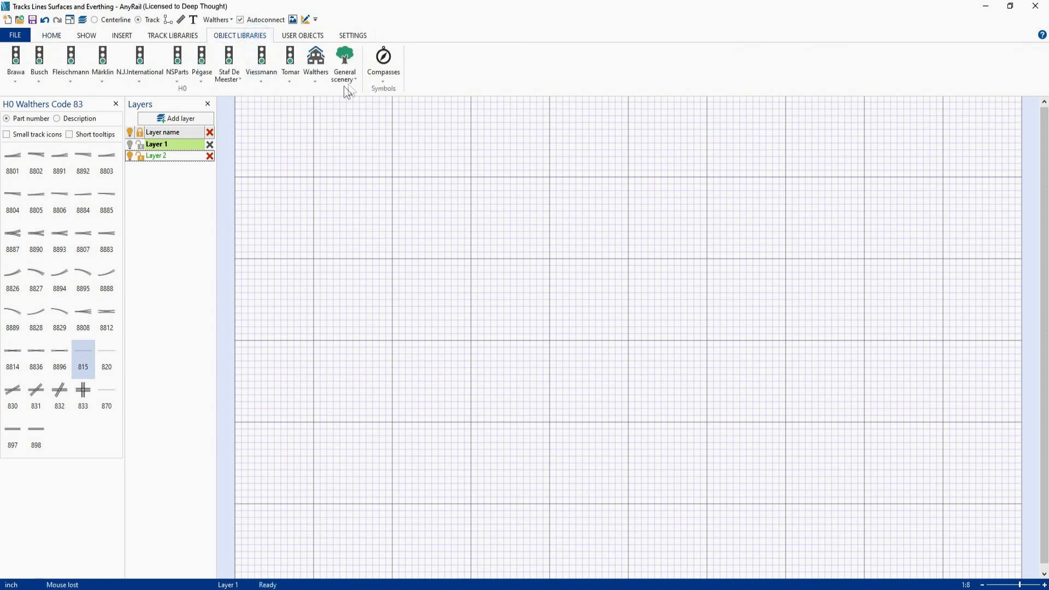
{"action": "left_click", "coordinate": [315, 82]}
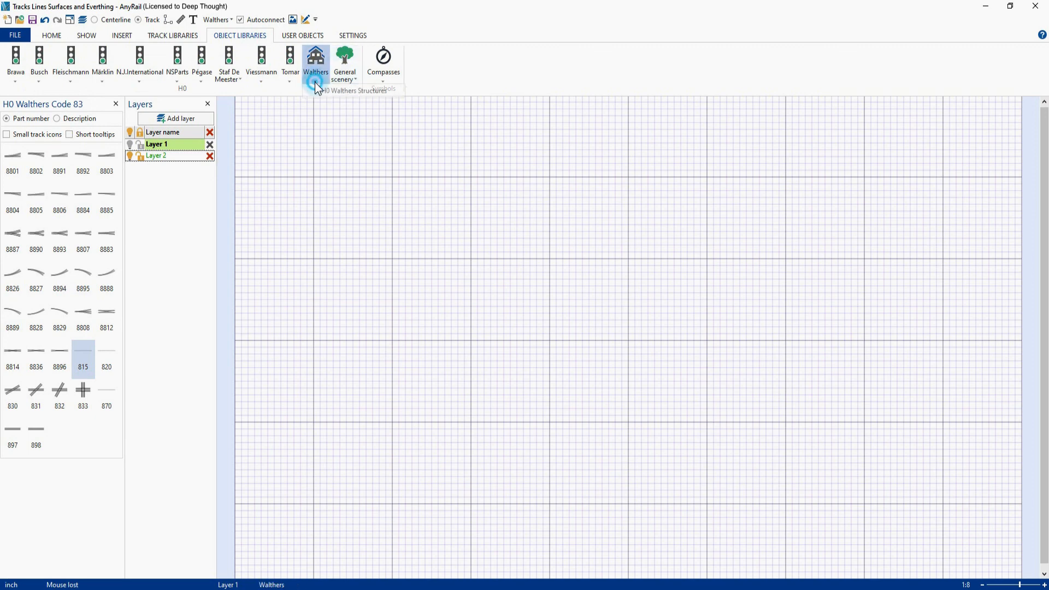
{"action": "left_click", "coordinate": [331, 94]}
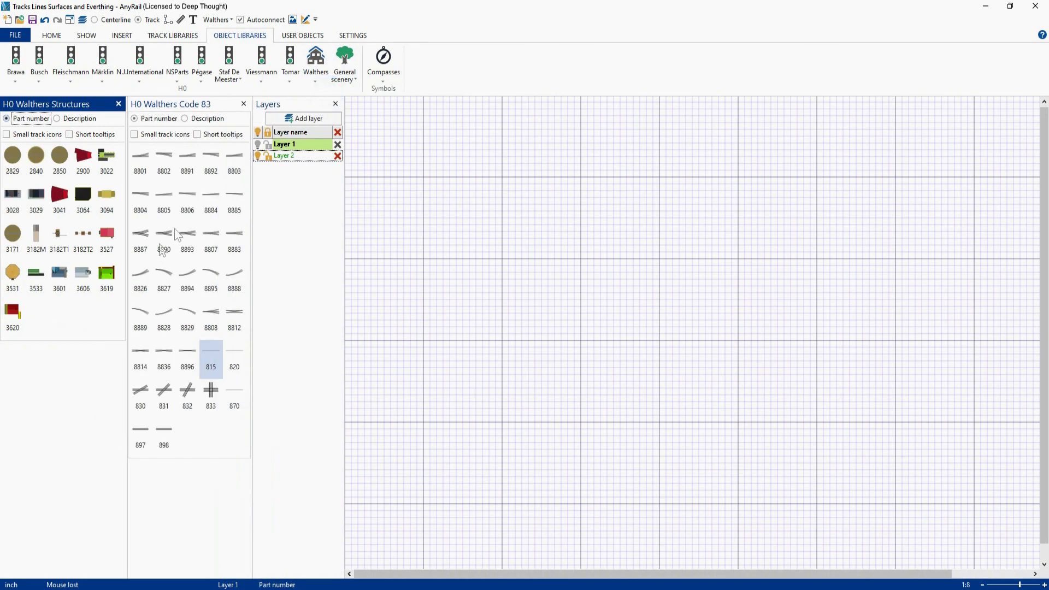
{"action": "left_click", "coordinate": [57, 197]}
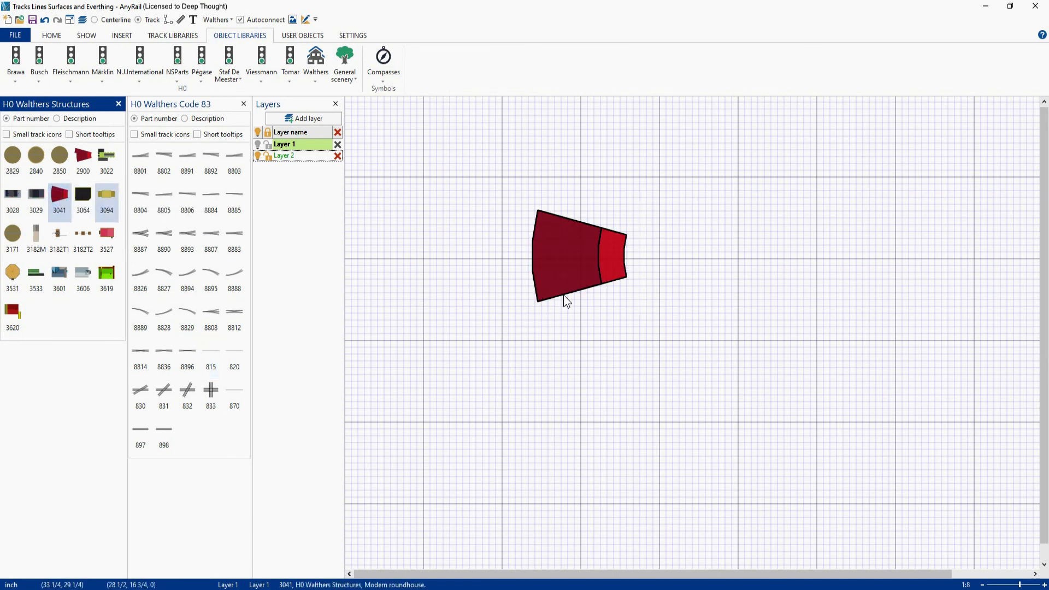
{"action": "left_click_drag", "start_coordinate": [569, 292], "coordinate": [618, 292]}
Close the Layers panel and the H0 Walthers Code 83 library
{"action": "left_click", "coordinate": [336, 103]}
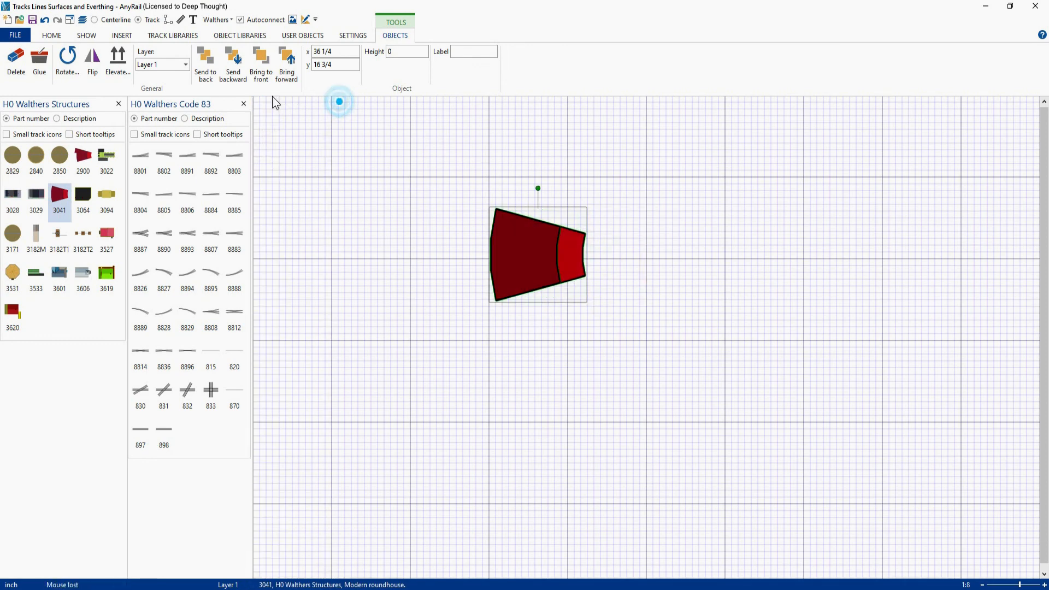
{"action": "left_click", "coordinate": [244, 104]}
Move the roundhouse to x 23 1/4, y 12 and label it "Roundhouse"
{"action": "left_click_drag", "start_coordinate": [466, 288], "coordinate": [382, 259]}
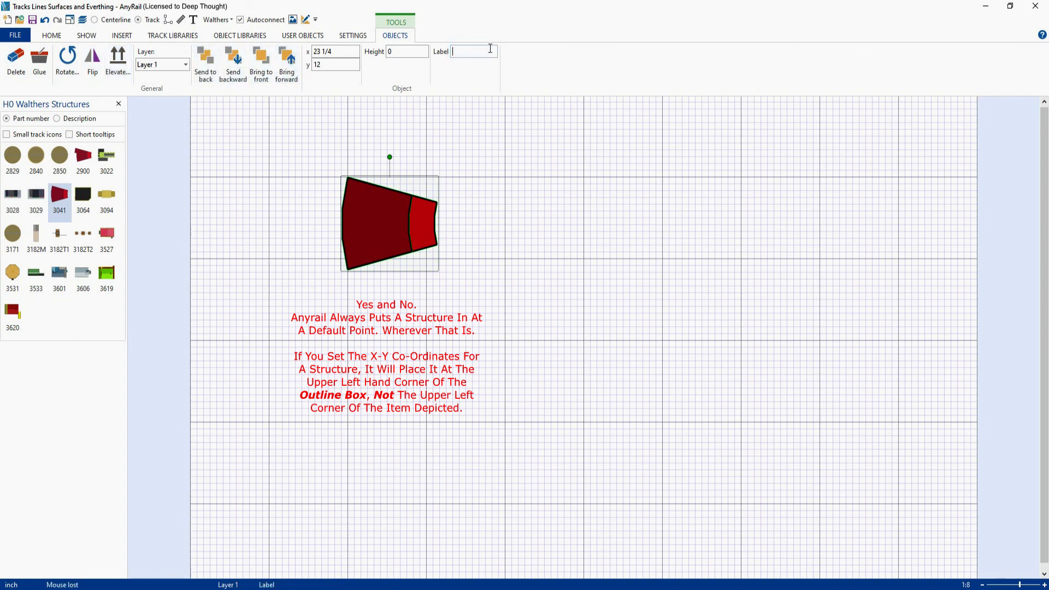
{"action": "type", "text": "oundhouse"}
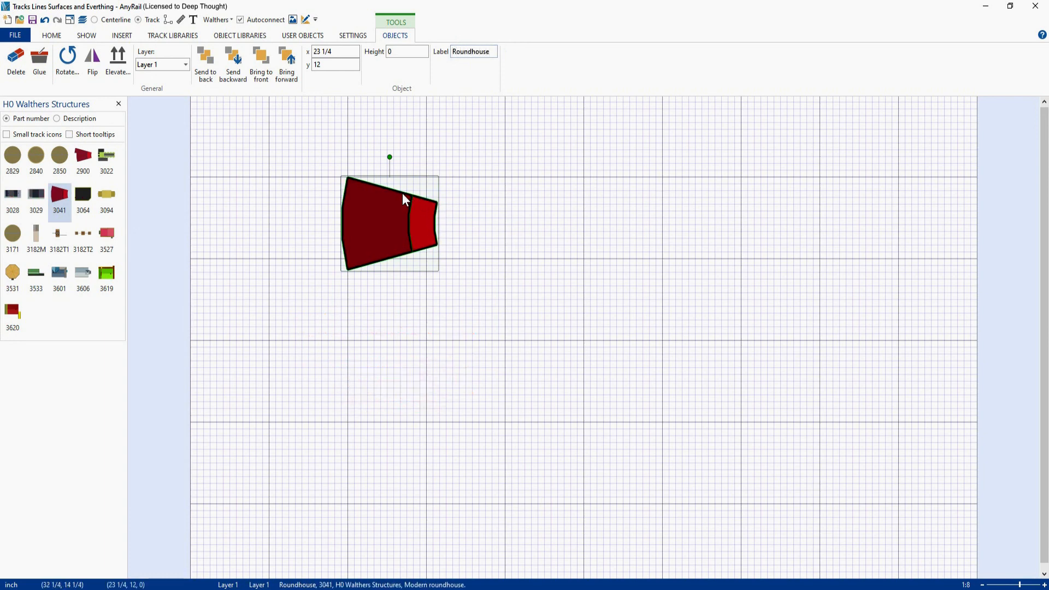
{"action": "left_click", "coordinate": [457, 186]}
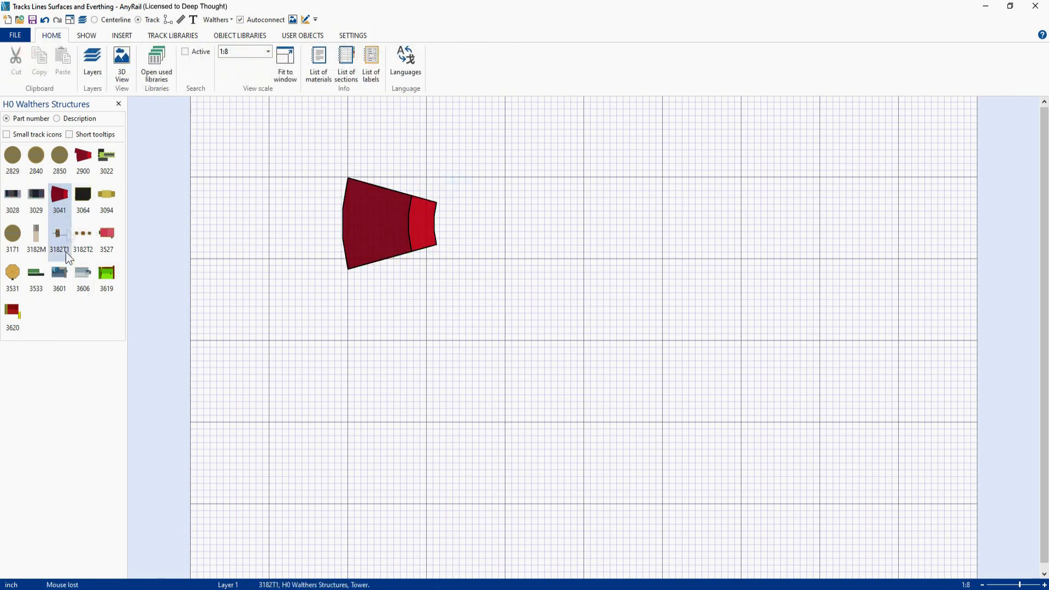
Place repair shop 3527 to the lower right of the roundhouse, and select the roundhouse
{"action": "left_click", "coordinate": [105, 238]}
{"action": "left_click_drag", "start_coordinate": [444, 271], "coordinate": [527, 290]}
{"action": "left_click", "coordinate": [418, 247]}
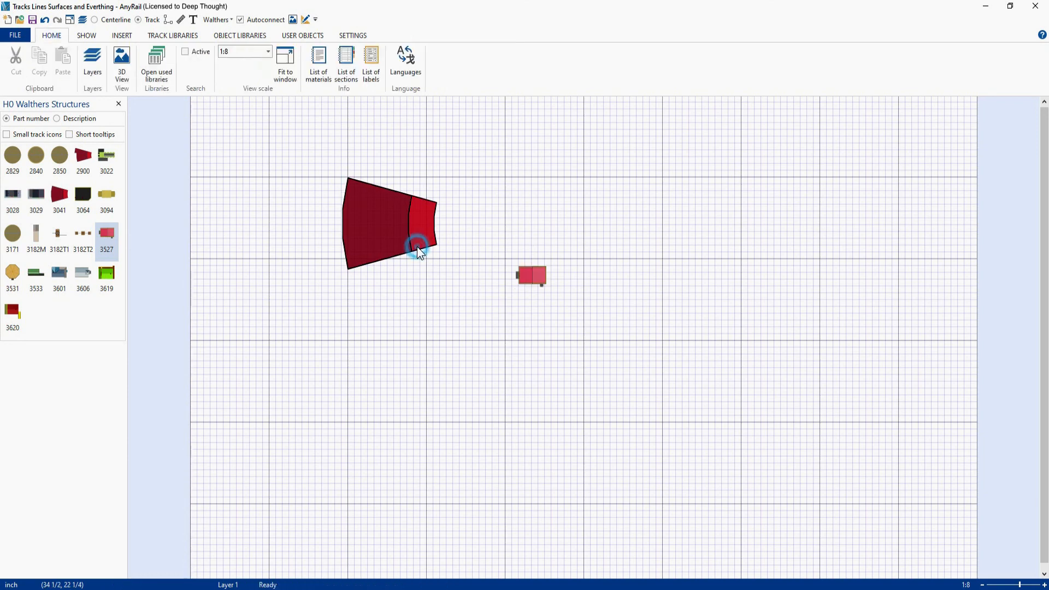
{"action": "left_click", "coordinate": [417, 249]}
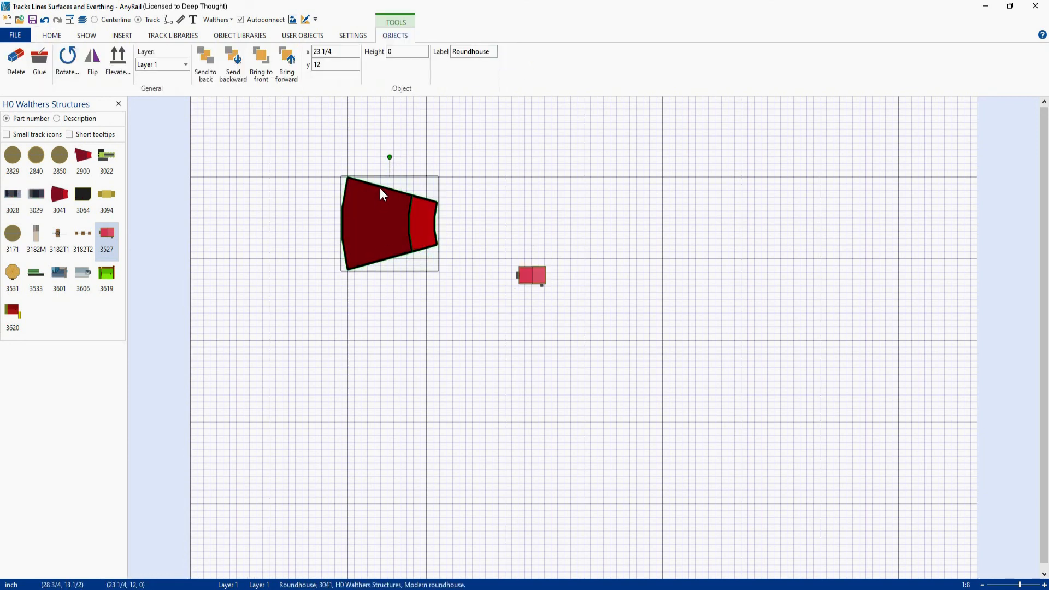
Move the repair shop to x 35 1/2, y 18, overlapping the roundhouse's right edge, and bring it forward
{"action": "left_click", "coordinate": [540, 268]}
{"action": "left_click_drag", "start_coordinate": [540, 268], "coordinate": [437, 244]}
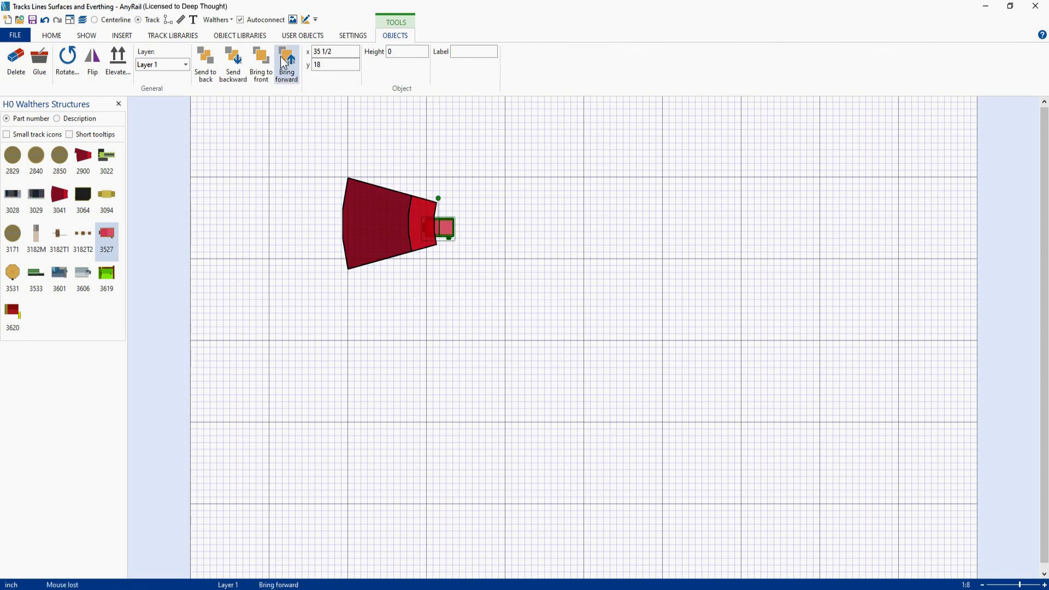
{"action": "left_click", "coordinate": [293, 70]}
Send the roundhouse to the back and move the repair shop over the roundhouse's upper edge
{"action": "left_click", "coordinate": [363, 186]}
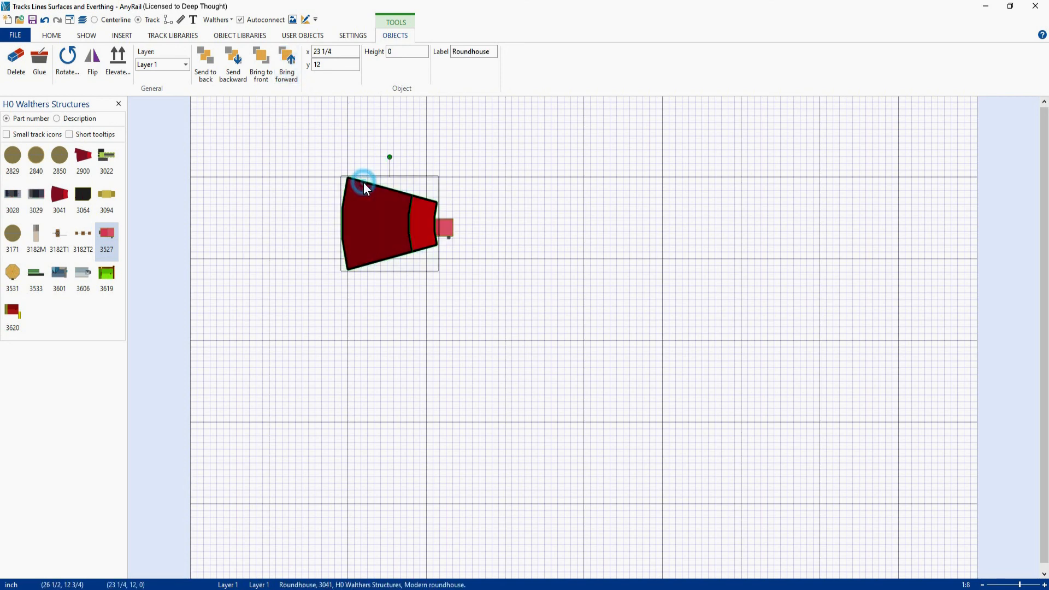
{"action": "left_click", "coordinate": [212, 70]}
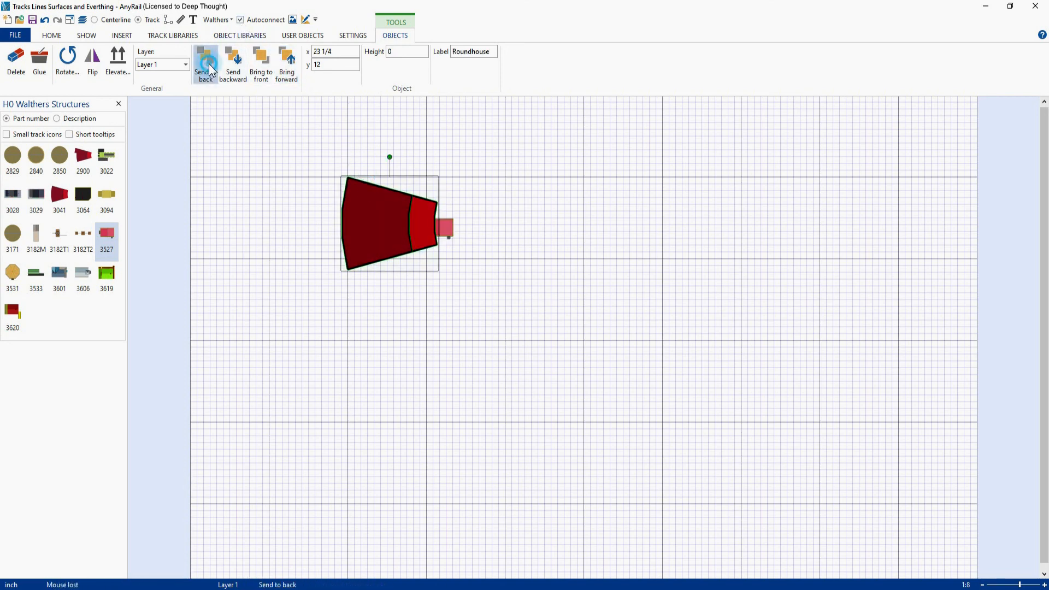
{"action": "left_click_drag", "start_coordinate": [451, 221], "coordinate": [408, 182]}
{"action": "left_click", "coordinate": [445, 186]}
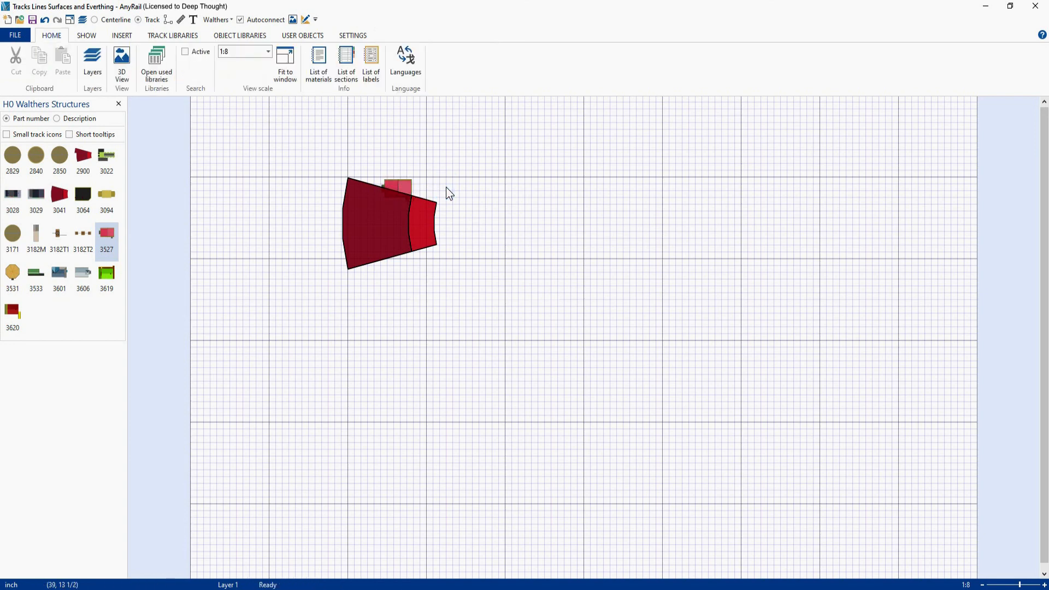
Place the repair shop just right of the roundhouse at x 38 1/4, y 18 1/4, with grain elevator 3022 on its right
{"action": "left_click", "coordinate": [399, 180]}
{"action": "left_click_drag", "start_coordinate": [401, 186], "coordinate": [488, 229]}
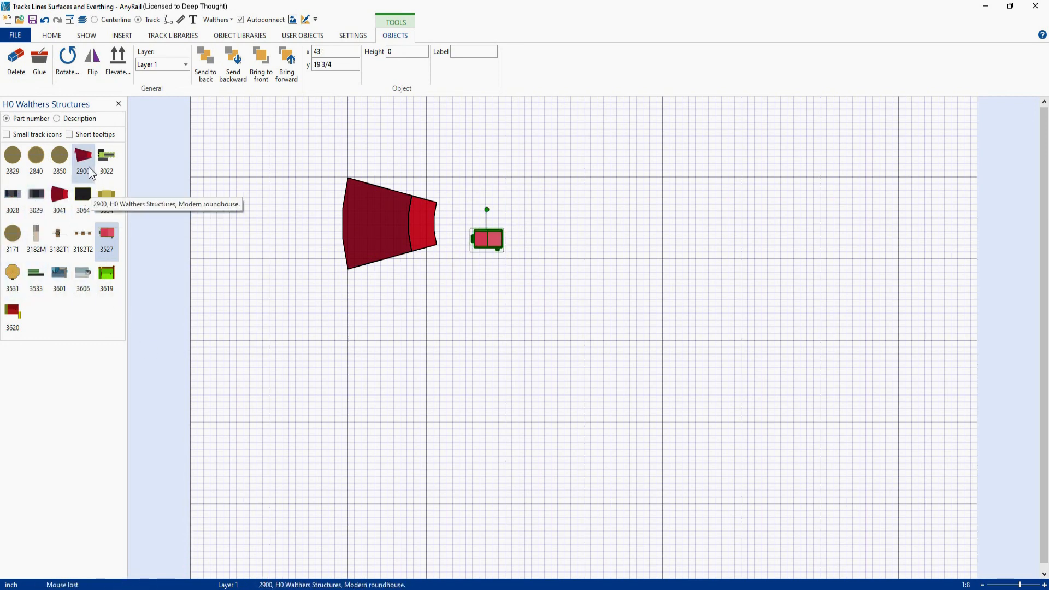
{"action": "left_click", "coordinate": [102, 155]}
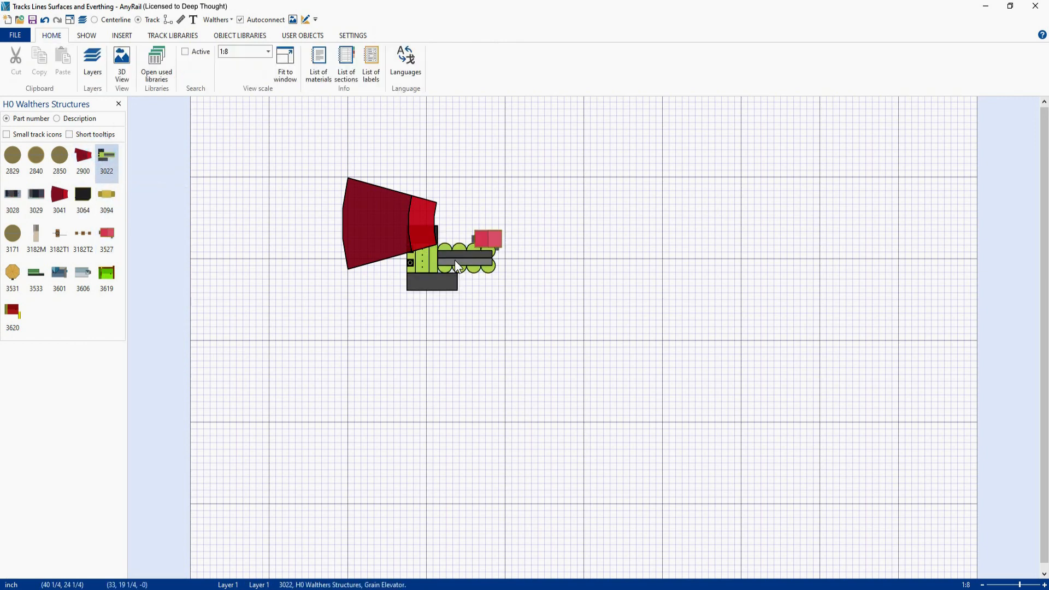
{"action": "left_click_drag", "start_coordinate": [454, 271], "coordinate": [461, 235]}
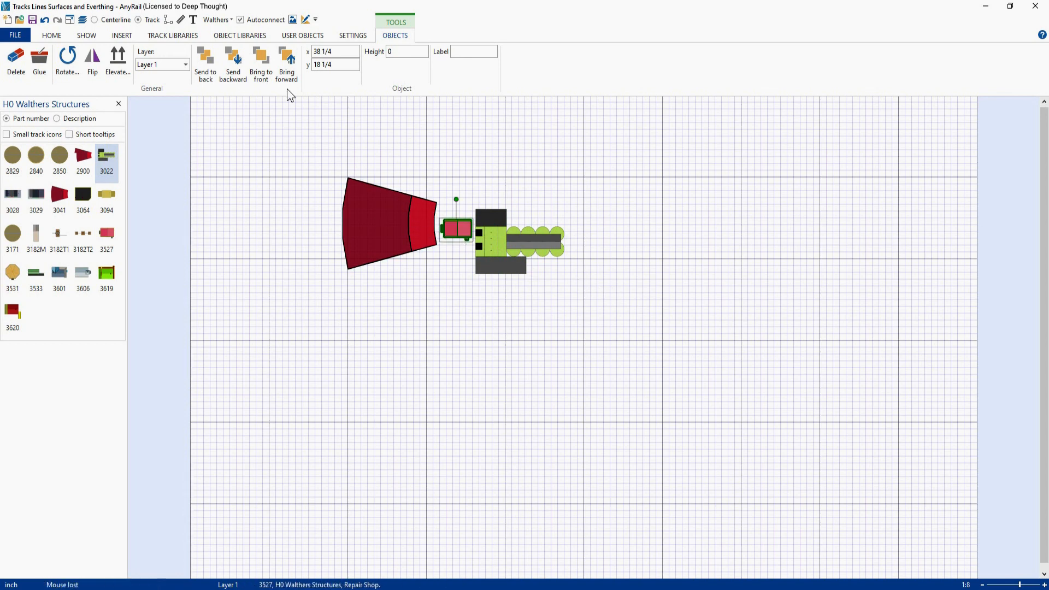
Select the roundhouse, repair shop and grain elevator together and delete them from the plan
{"action": "left_click_drag", "start_coordinate": [297, 132], "coordinate": [703, 359]}
{"action": "key", "text": "Delete"}
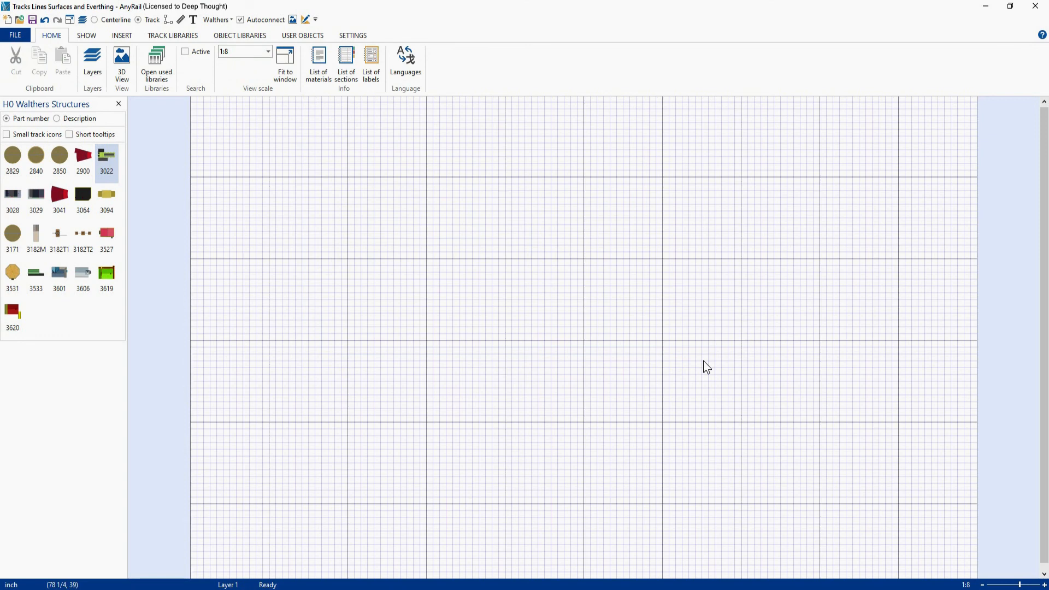